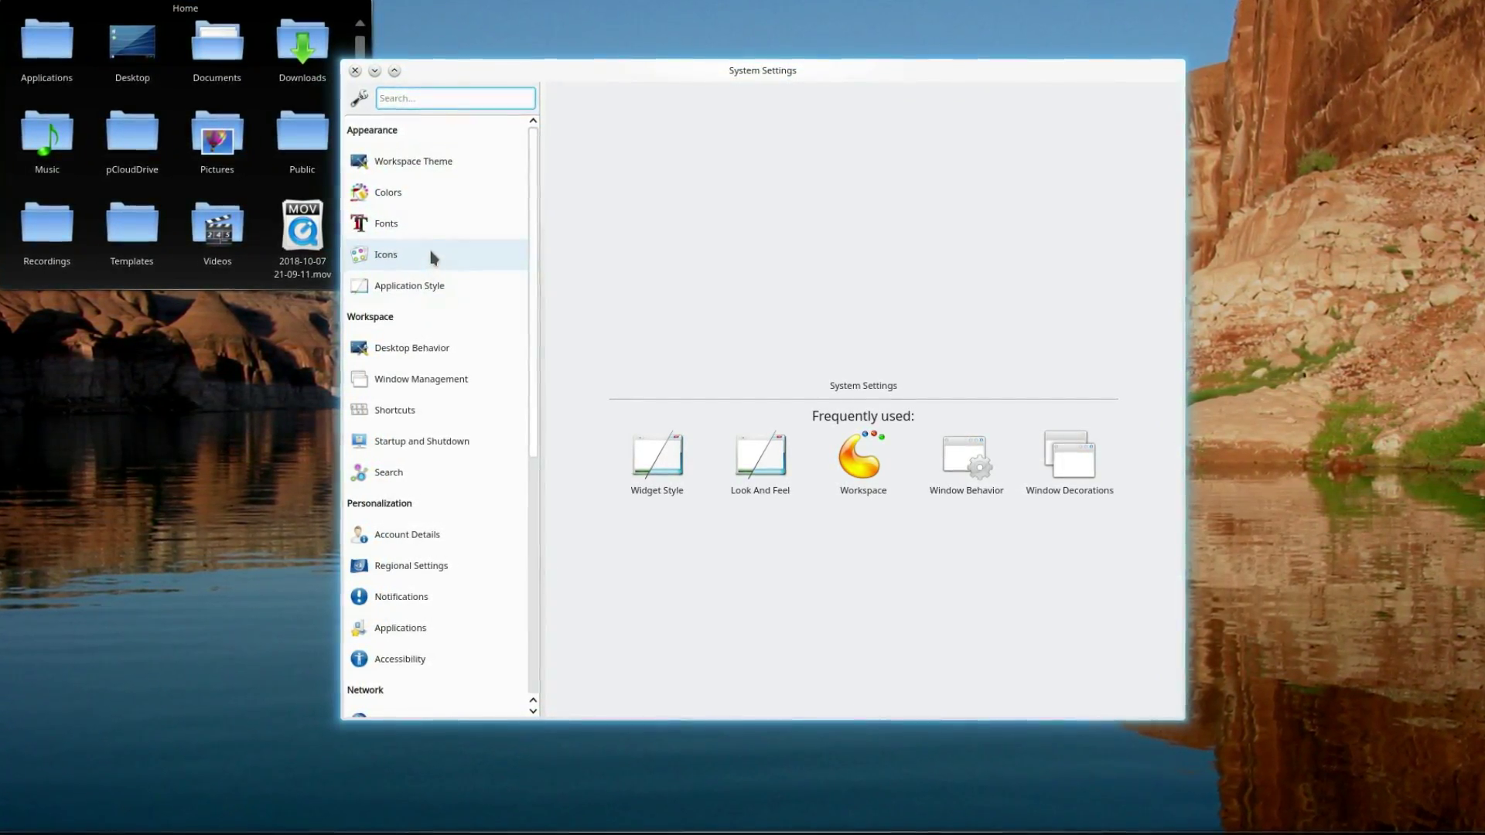
# Browse the Workspace Theme, Colors, Fonts and Icons settings pages.
pyautogui.click(430, 160)
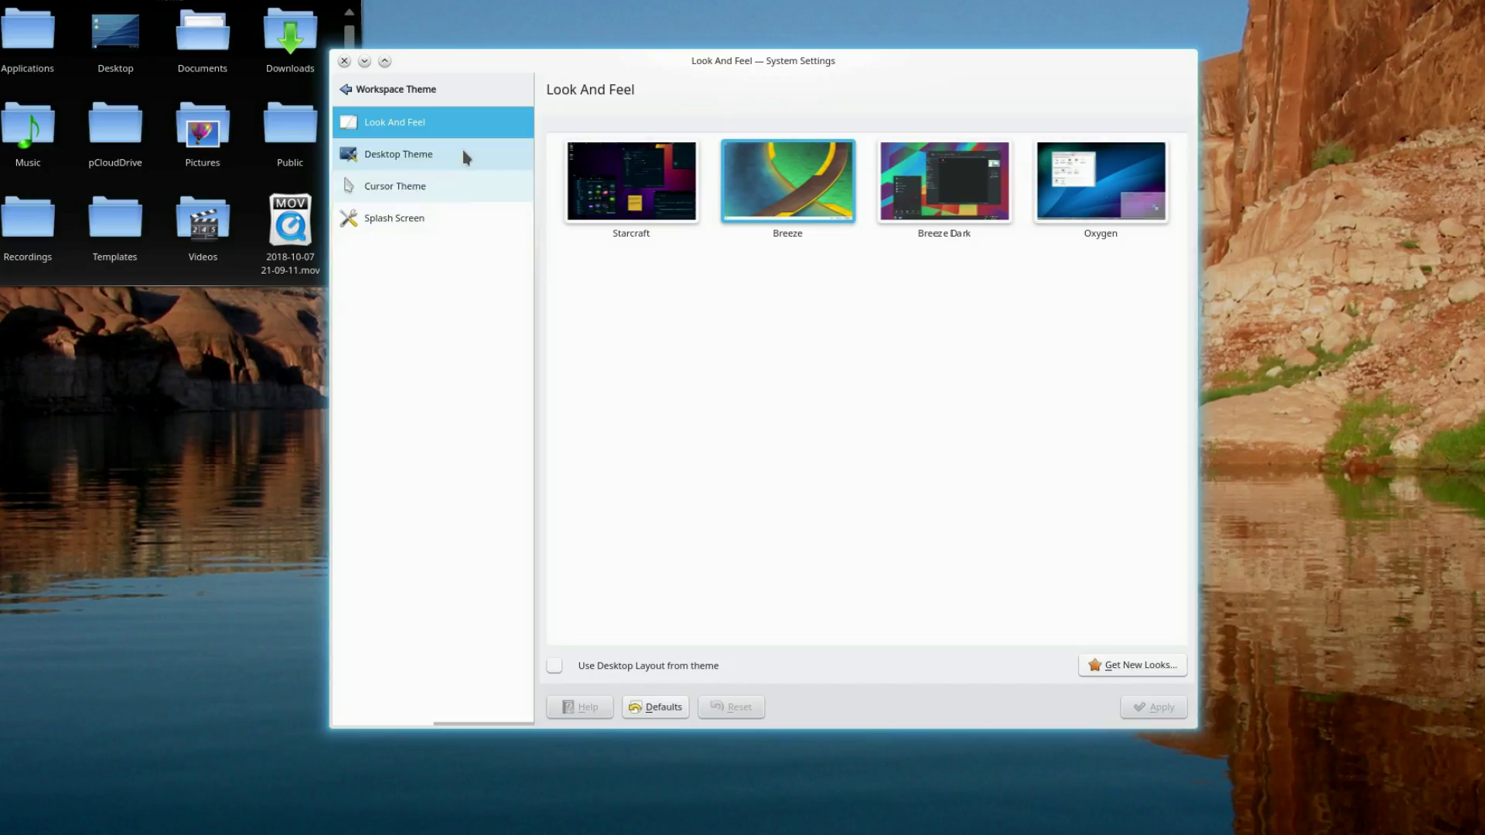
pyautogui.click(391, 91)
pyautogui.click(391, 178)
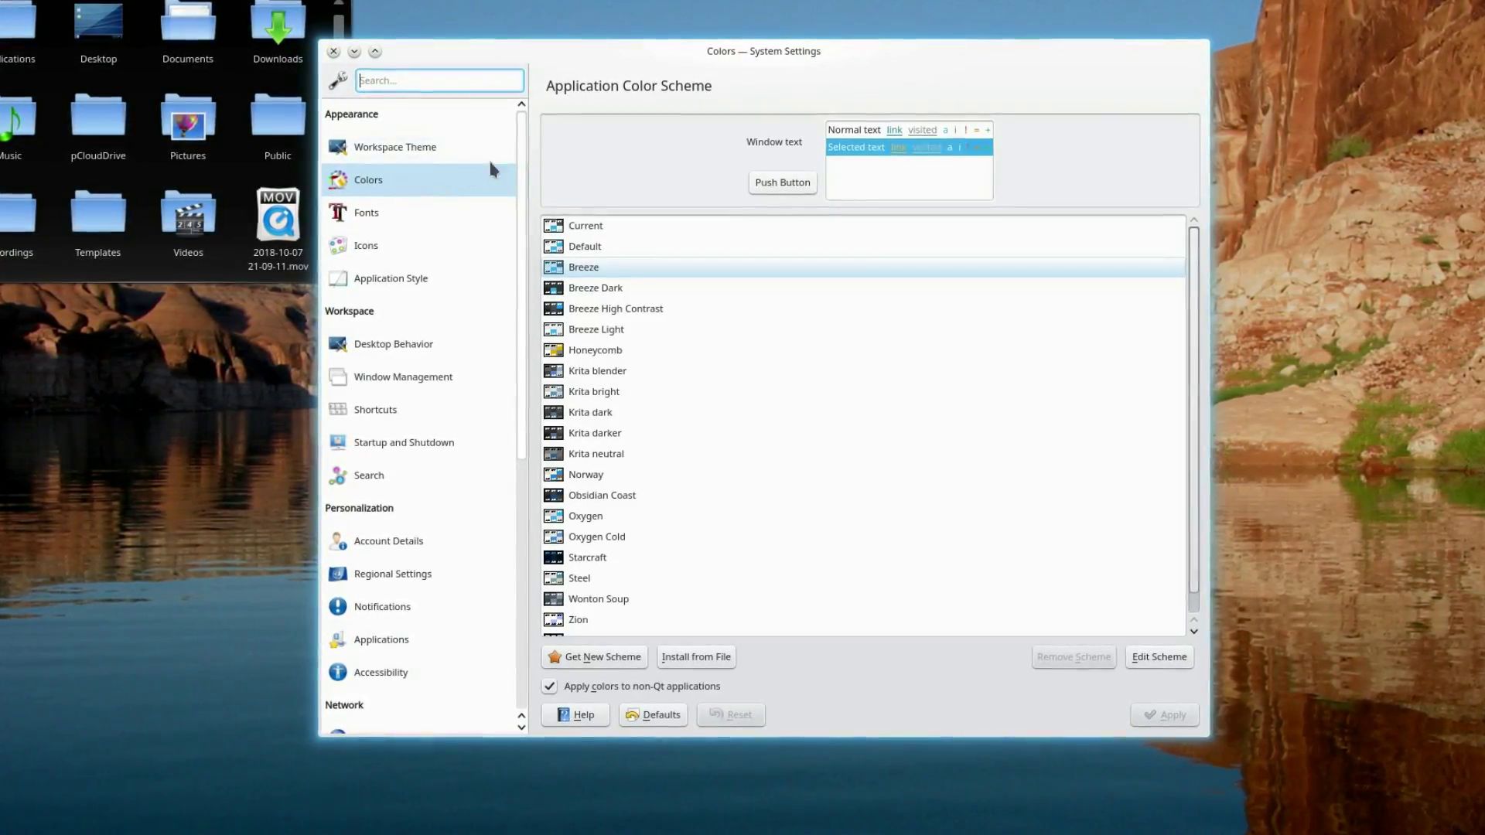
pyautogui.click(379, 212)
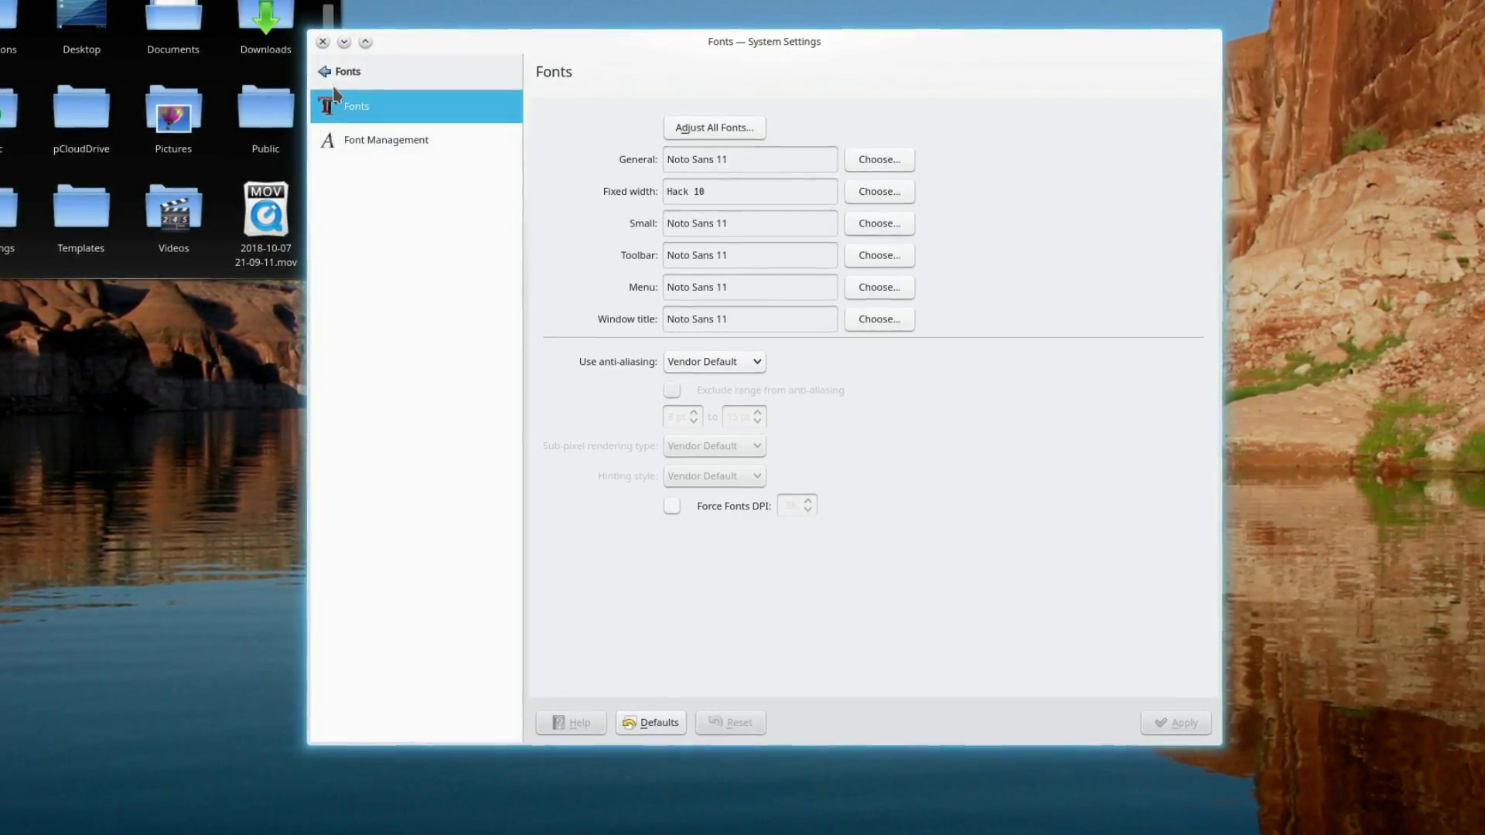
pyautogui.click(334, 87)
pyautogui.click(405, 241)
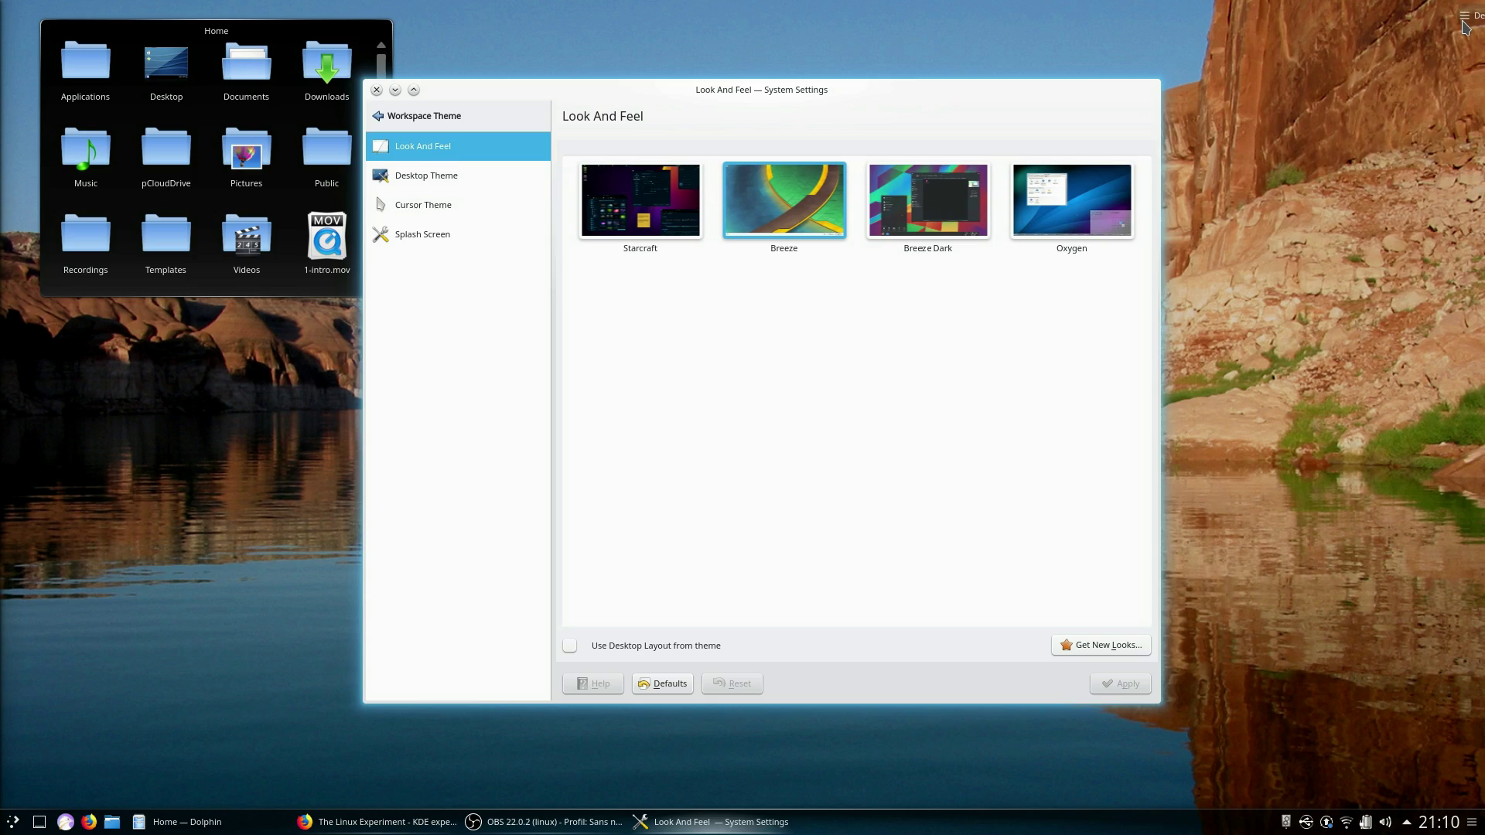
# Open the desktop toolbox and scroll through the Plasma widgets list.
pyautogui.click(1467, 16)
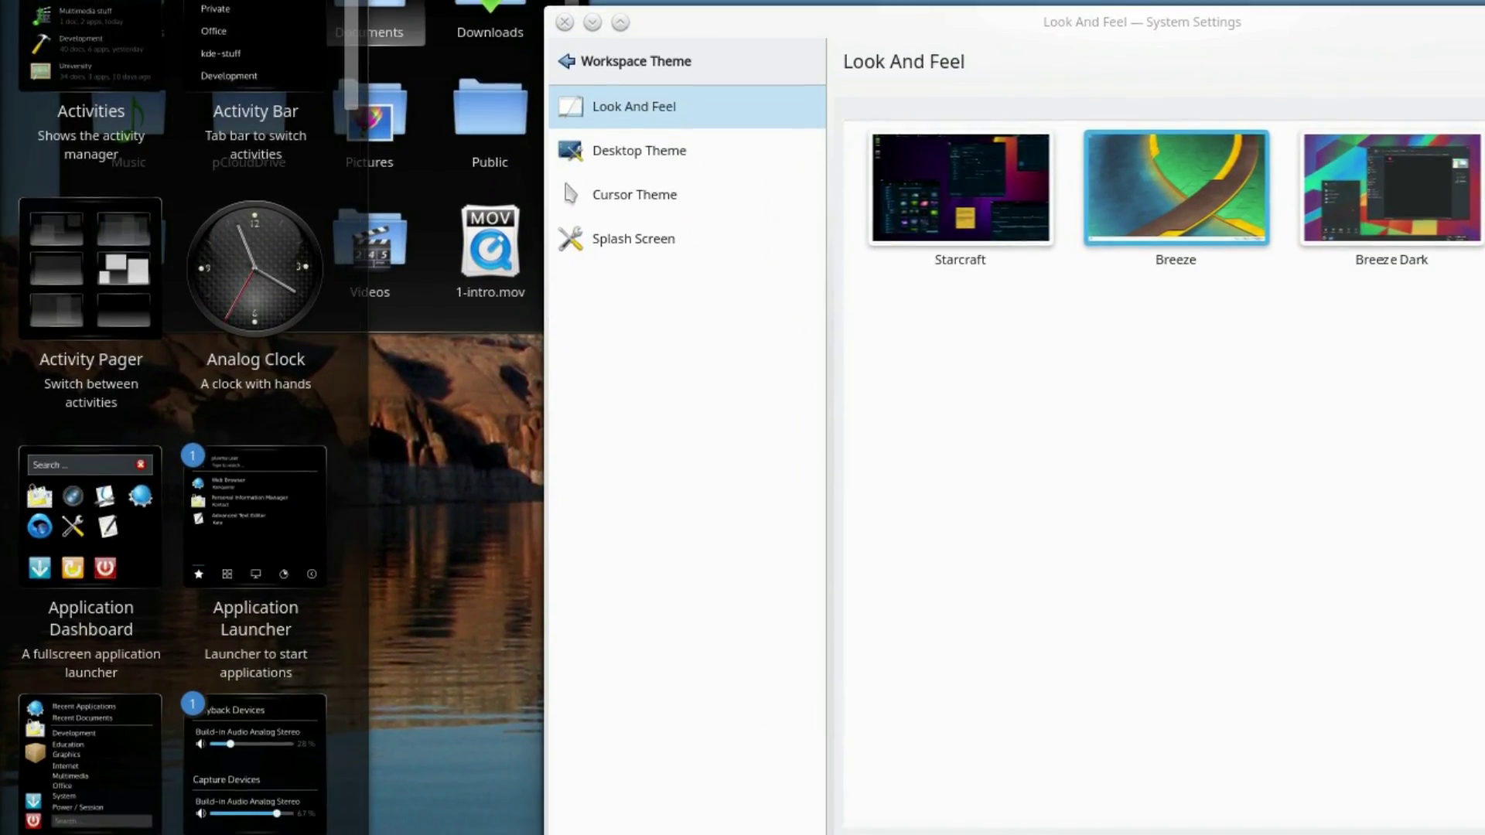
pyautogui.scroll(-15, 178, 417)
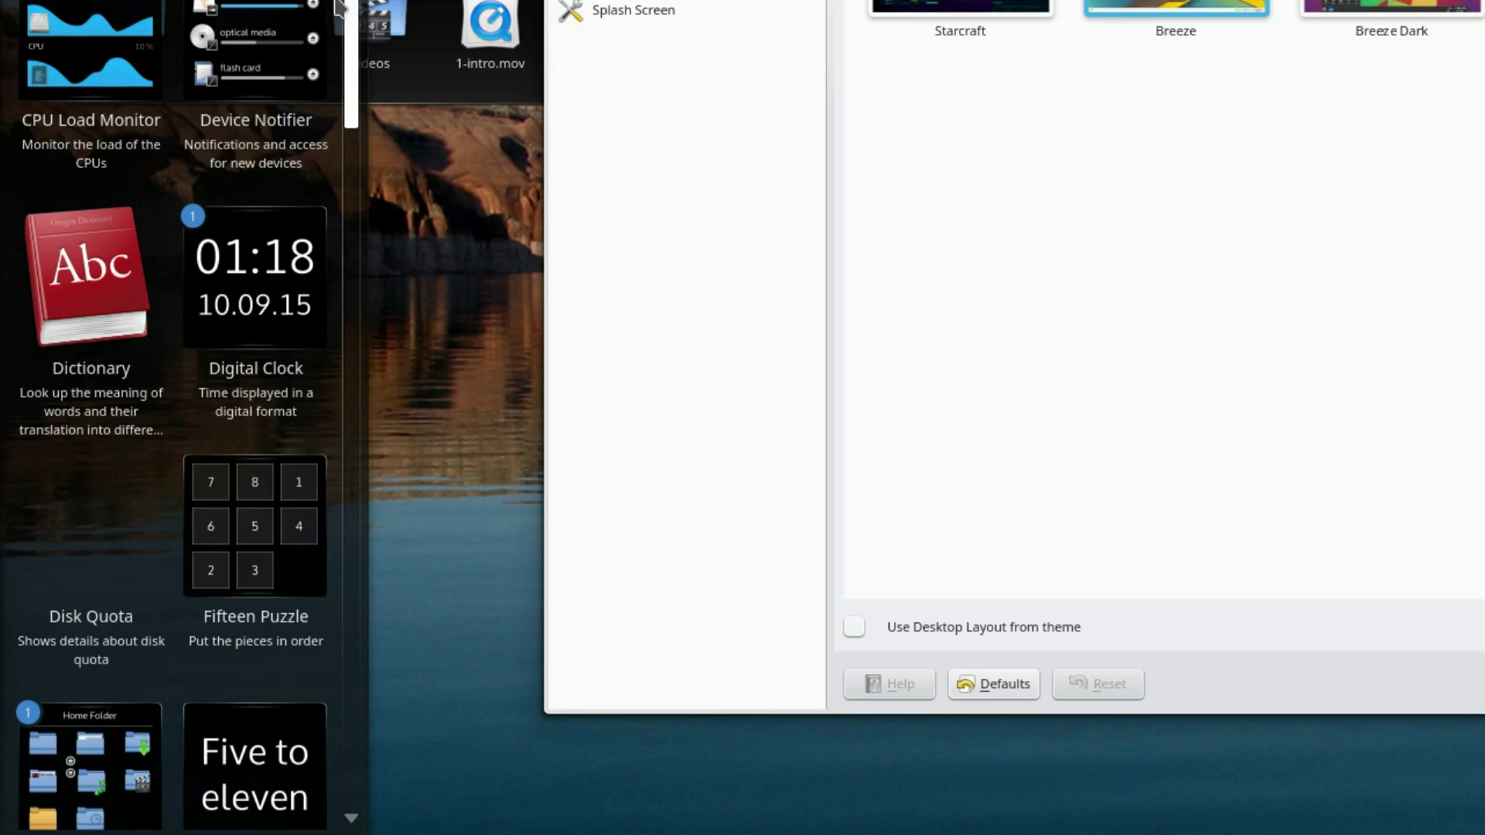
pyautogui.scroll(-10, 177, 417)
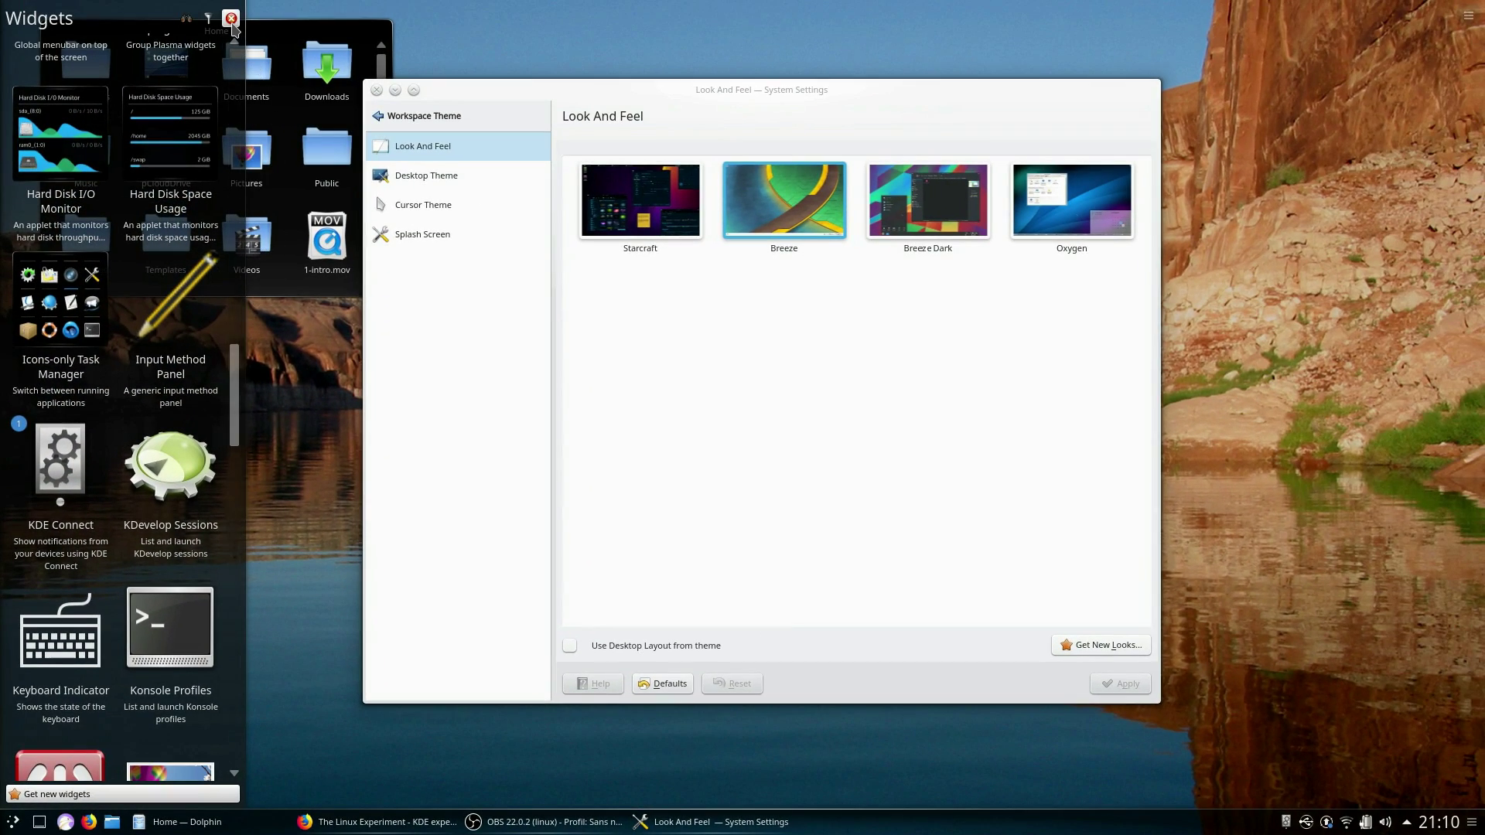
# Close the widgets panel and apply the Starcraft global look.
pyautogui.click(231, 19)
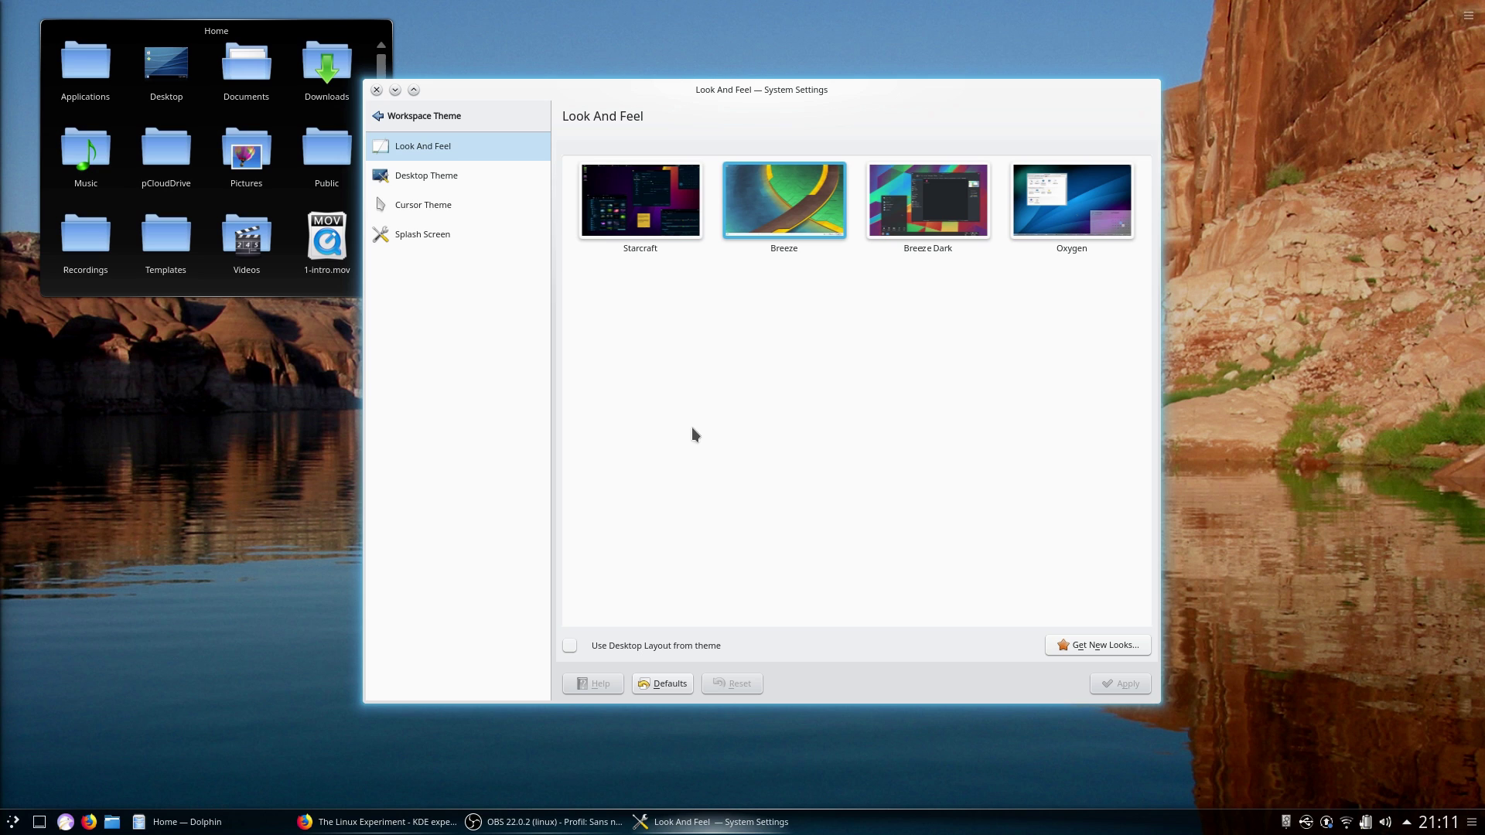
pyautogui.click(674, 213)
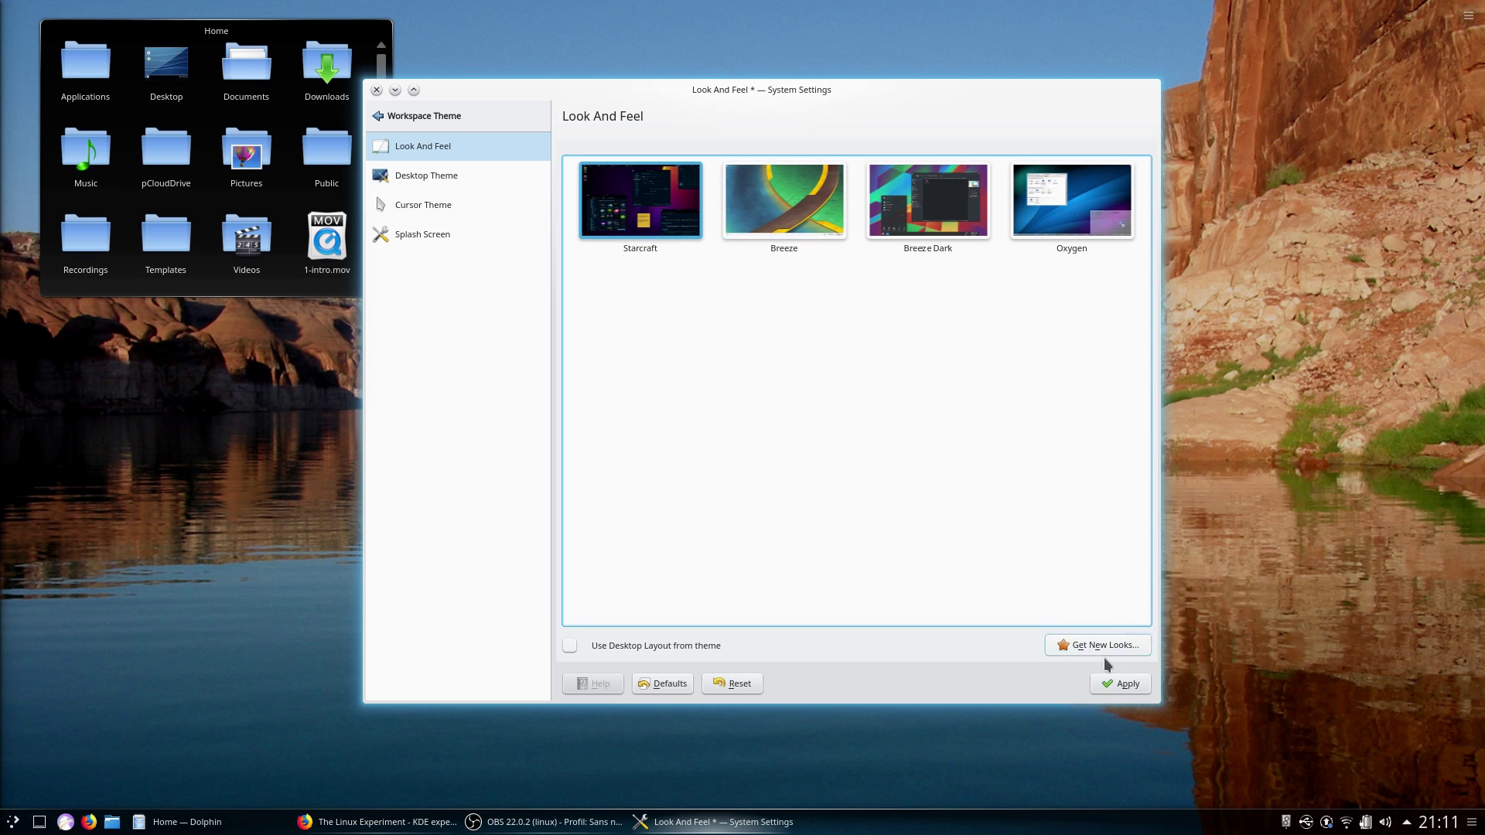
pyautogui.click(1121, 685)
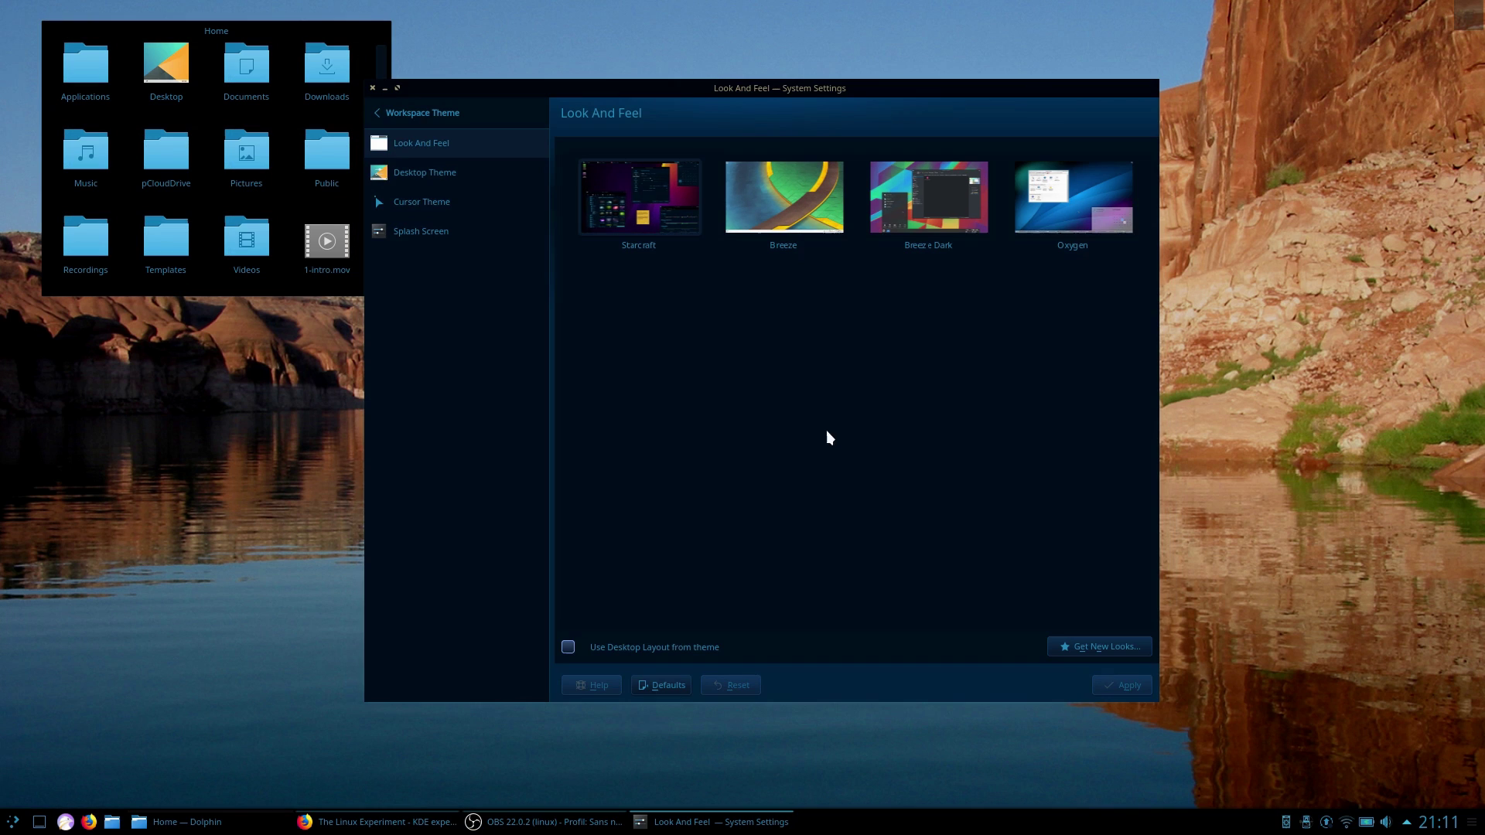
pyautogui.moveTo(746, 88); pyautogui.dragTo(799, 109)
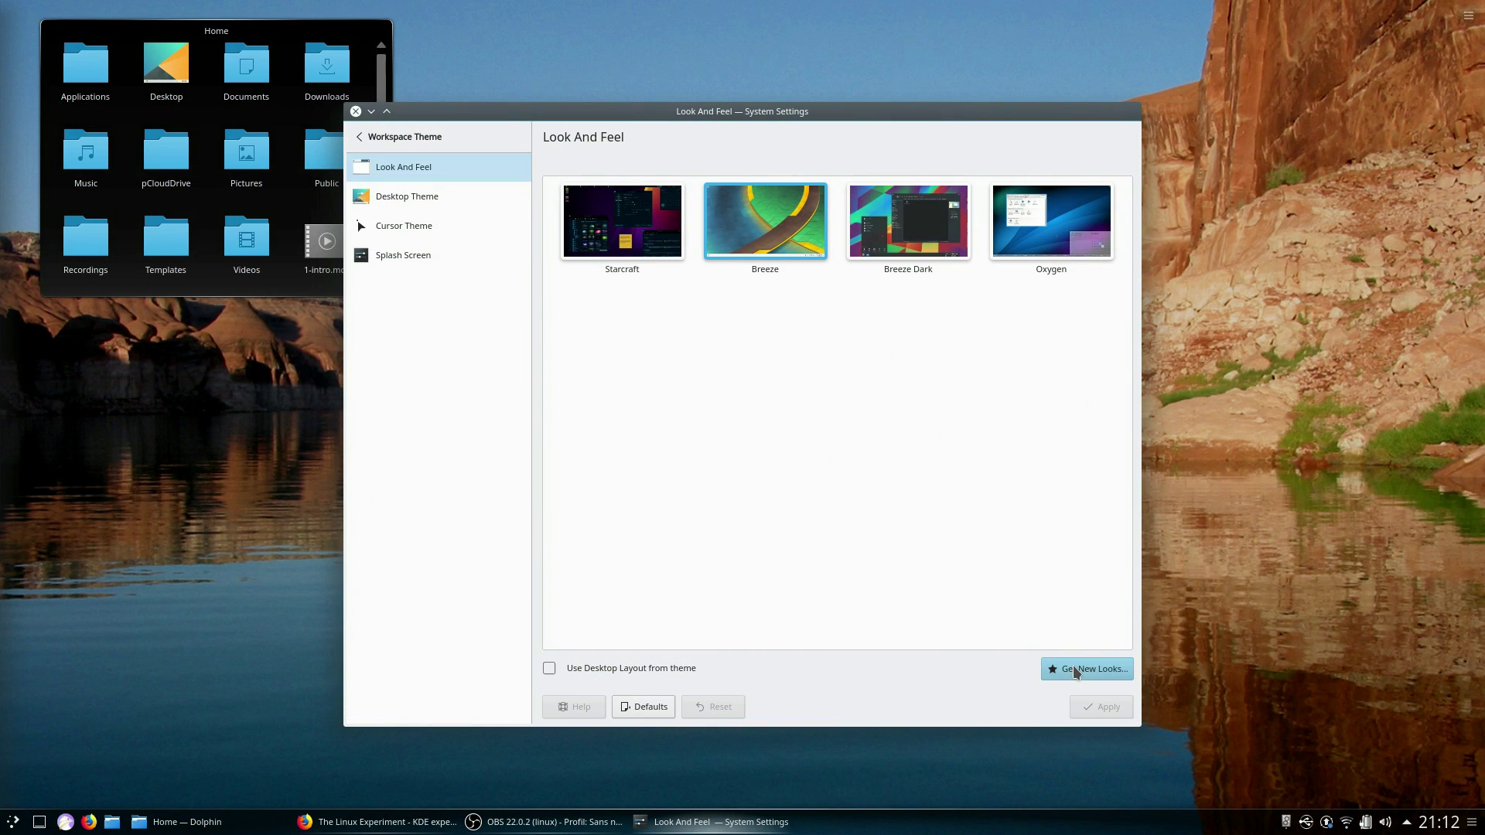
# Browse the downloadable Look And Feel packages.
pyautogui.click(1076, 670)
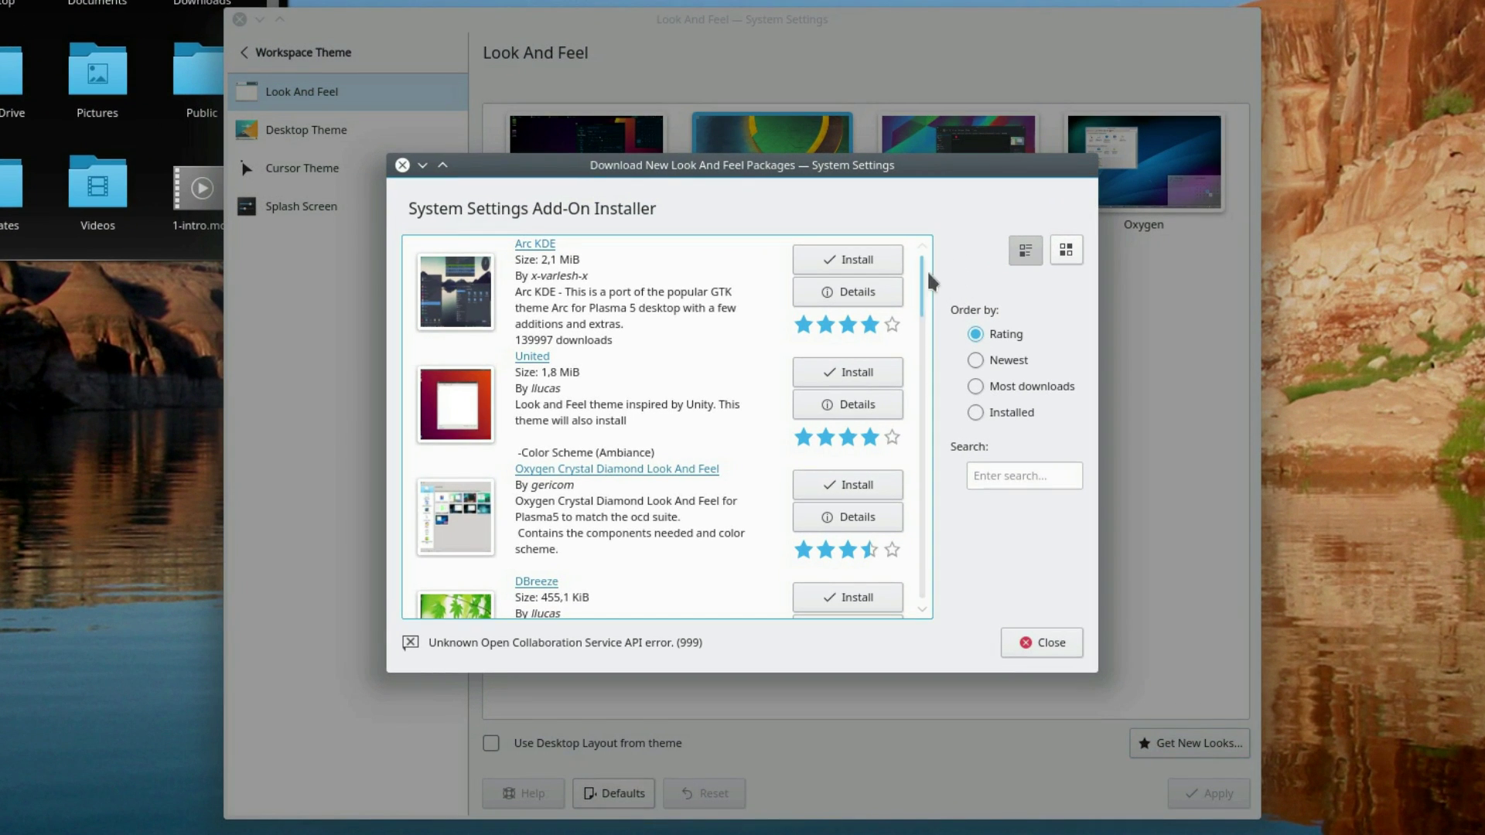
pyautogui.scroll(-2, 918, 268)
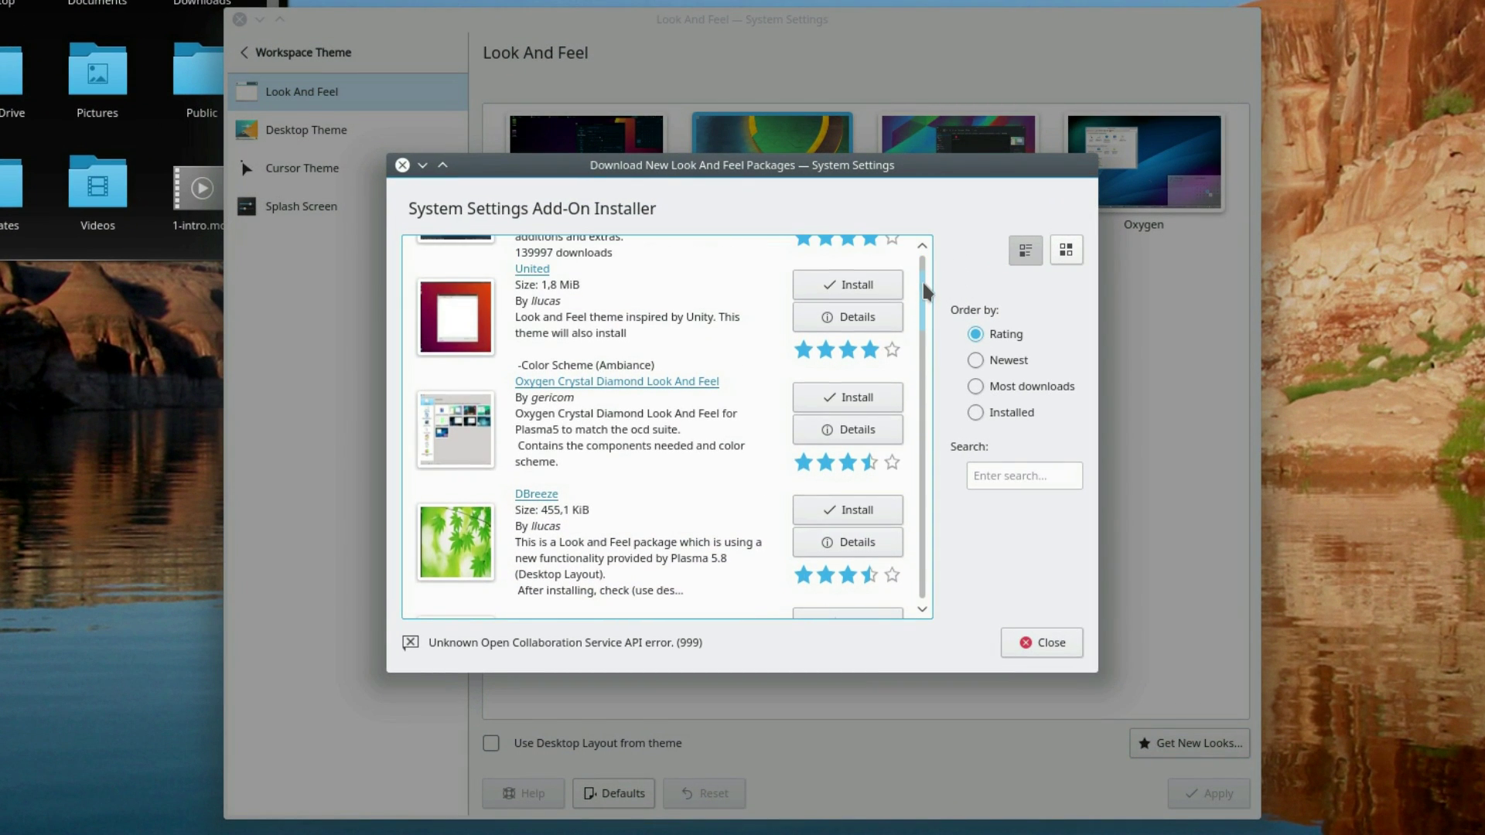
pyautogui.moveTo(923, 283); pyautogui.dragTo(922, 314)
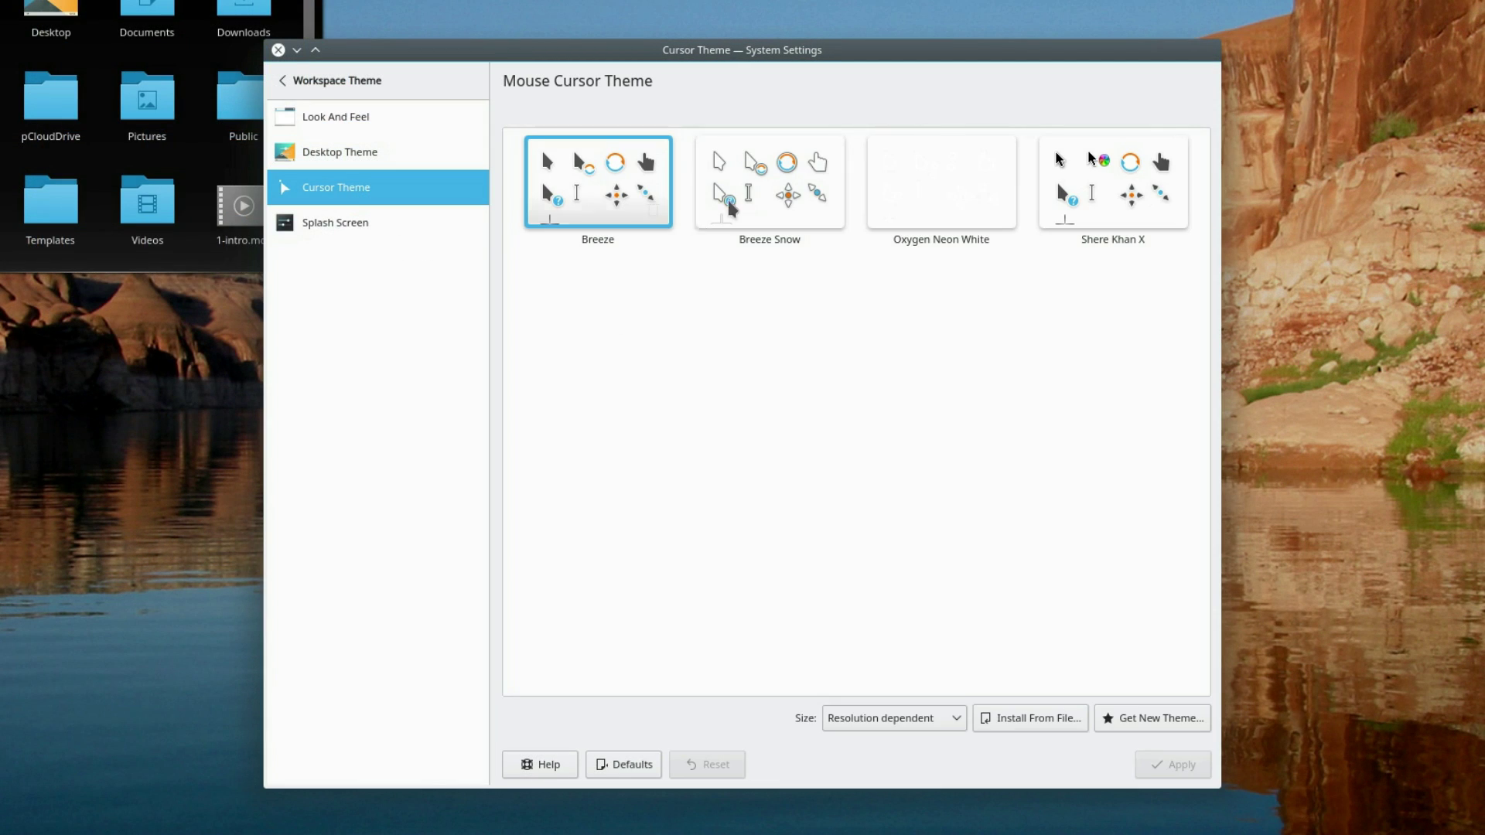
# Apply the Breeze Snow cursor theme, then move on to the Desktop Theme page.
pyautogui.click(794, 256)
pyautogui.click(1180, 759)
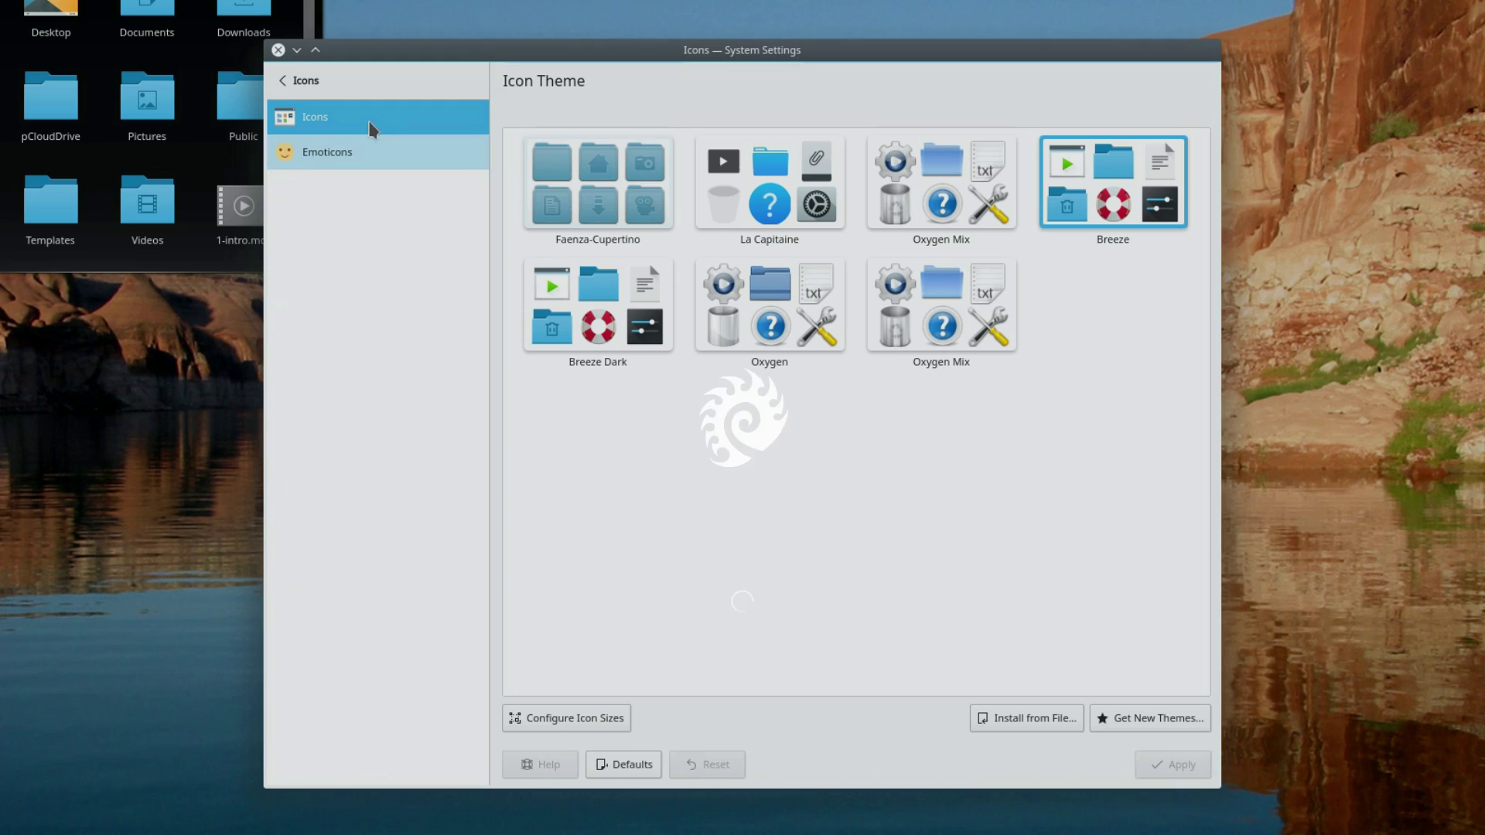
pyautogui.click(313, 82)
pyautogui.click(320, 195)
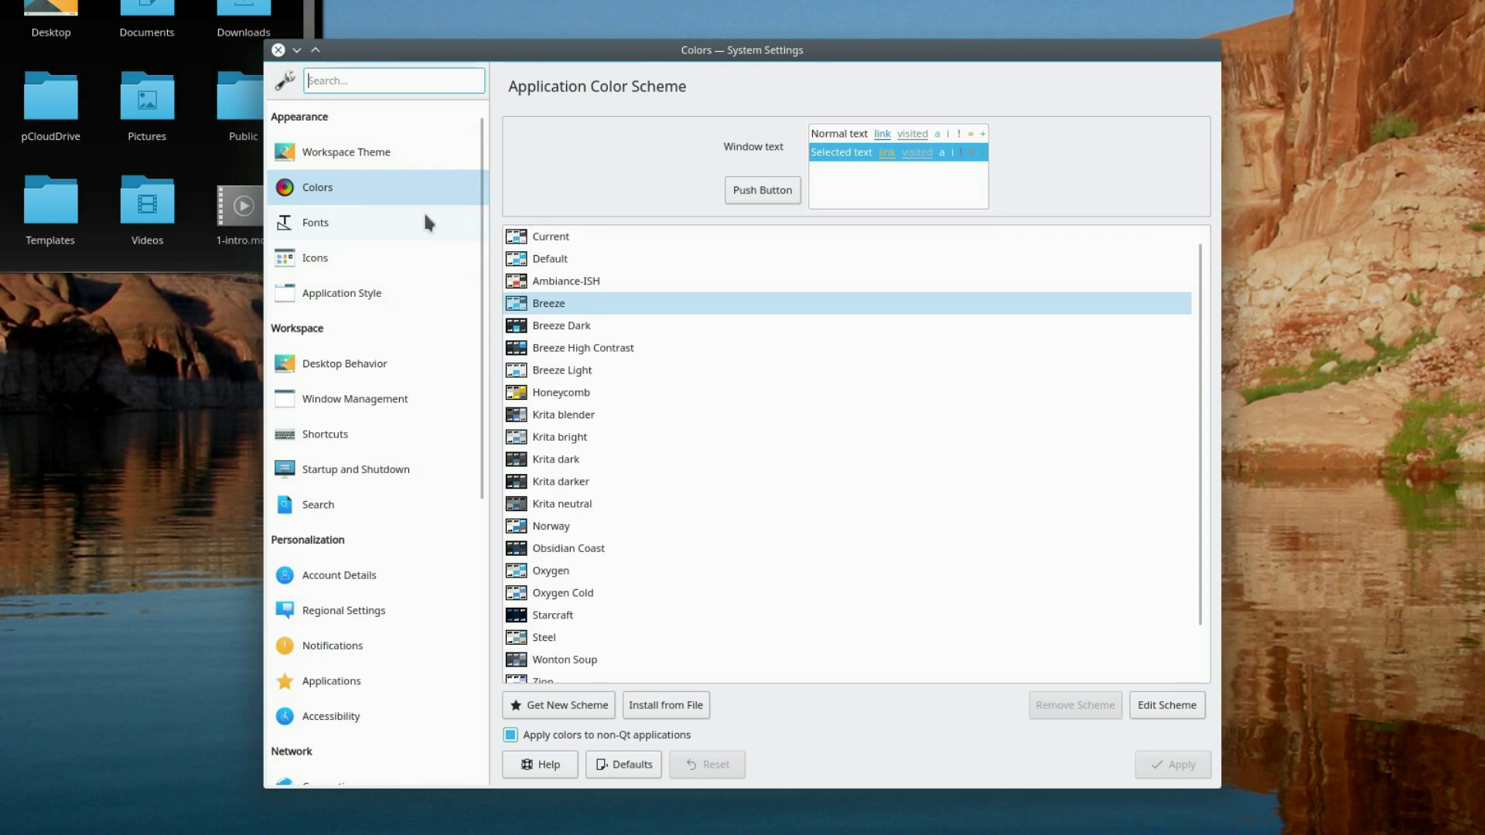
pyautogui.click(371, 293)
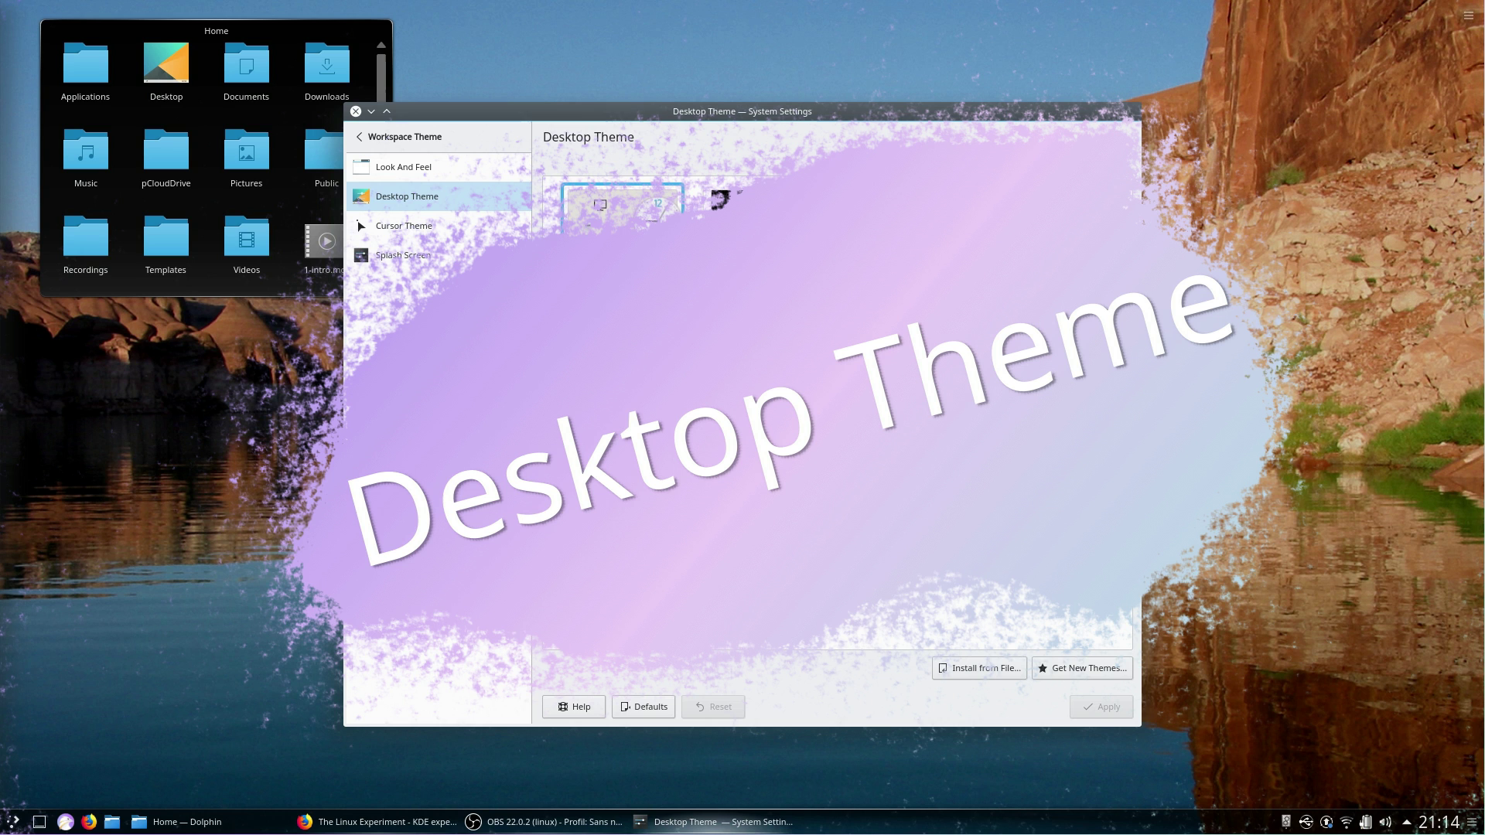
# Apply Breeze, browse downloadable desktop themes, then apply the Oxygen-Future desktop theme.
pyautogui.click(908, 323)
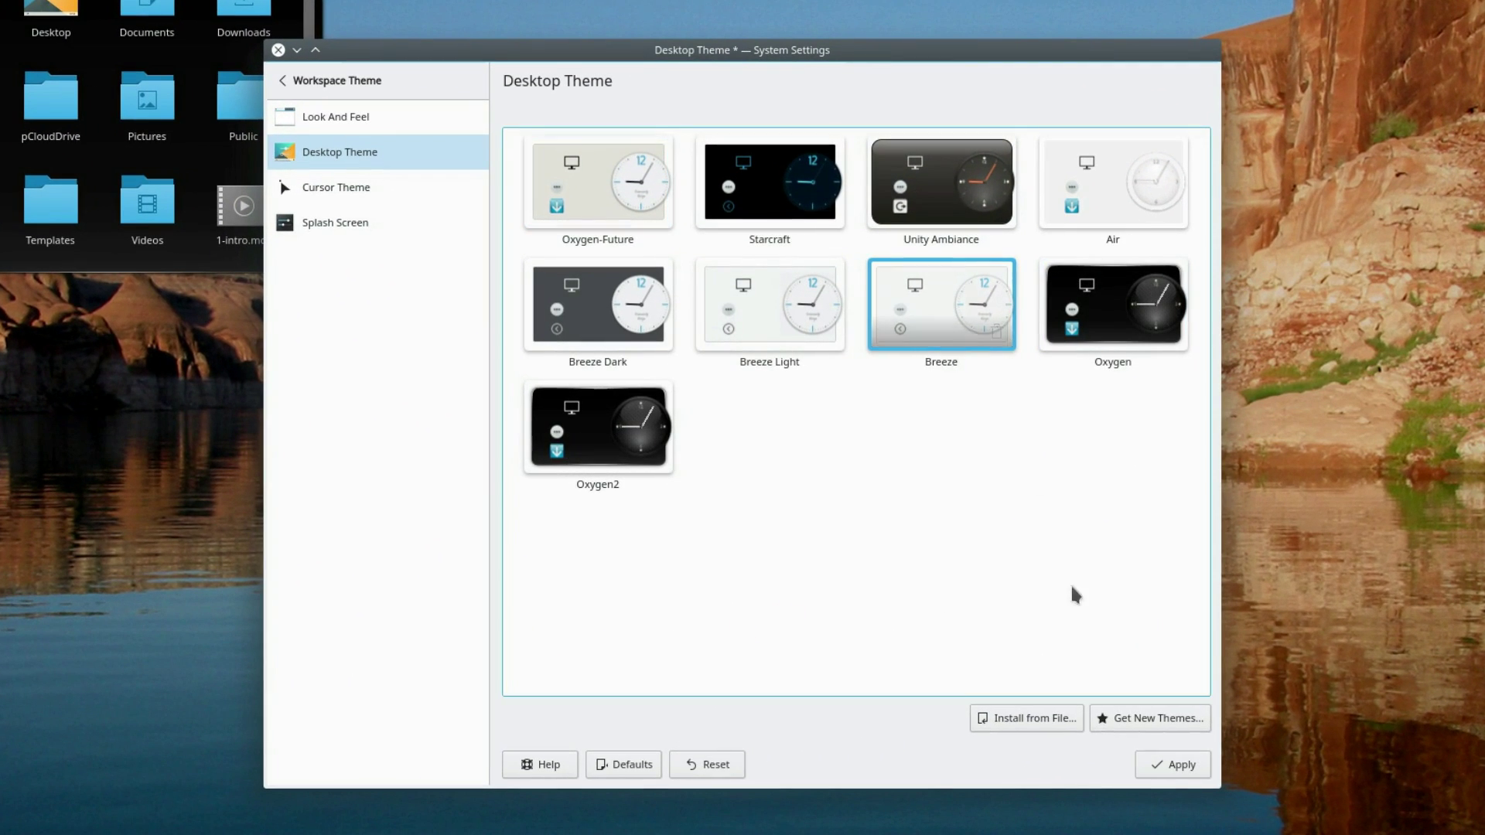
pyautogui.click(1173, 764)
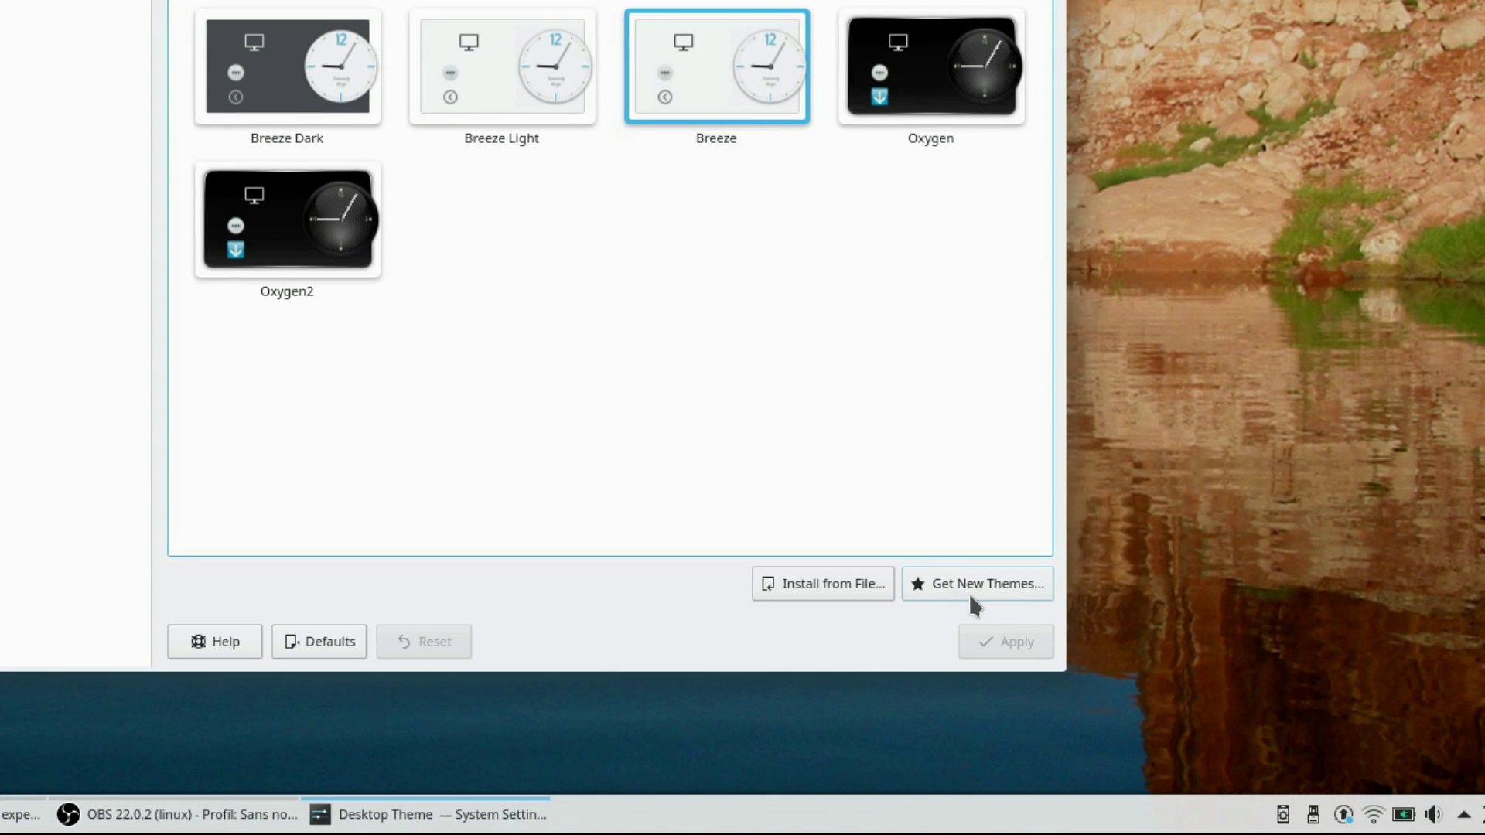
pyautogui.click(1122, 704)
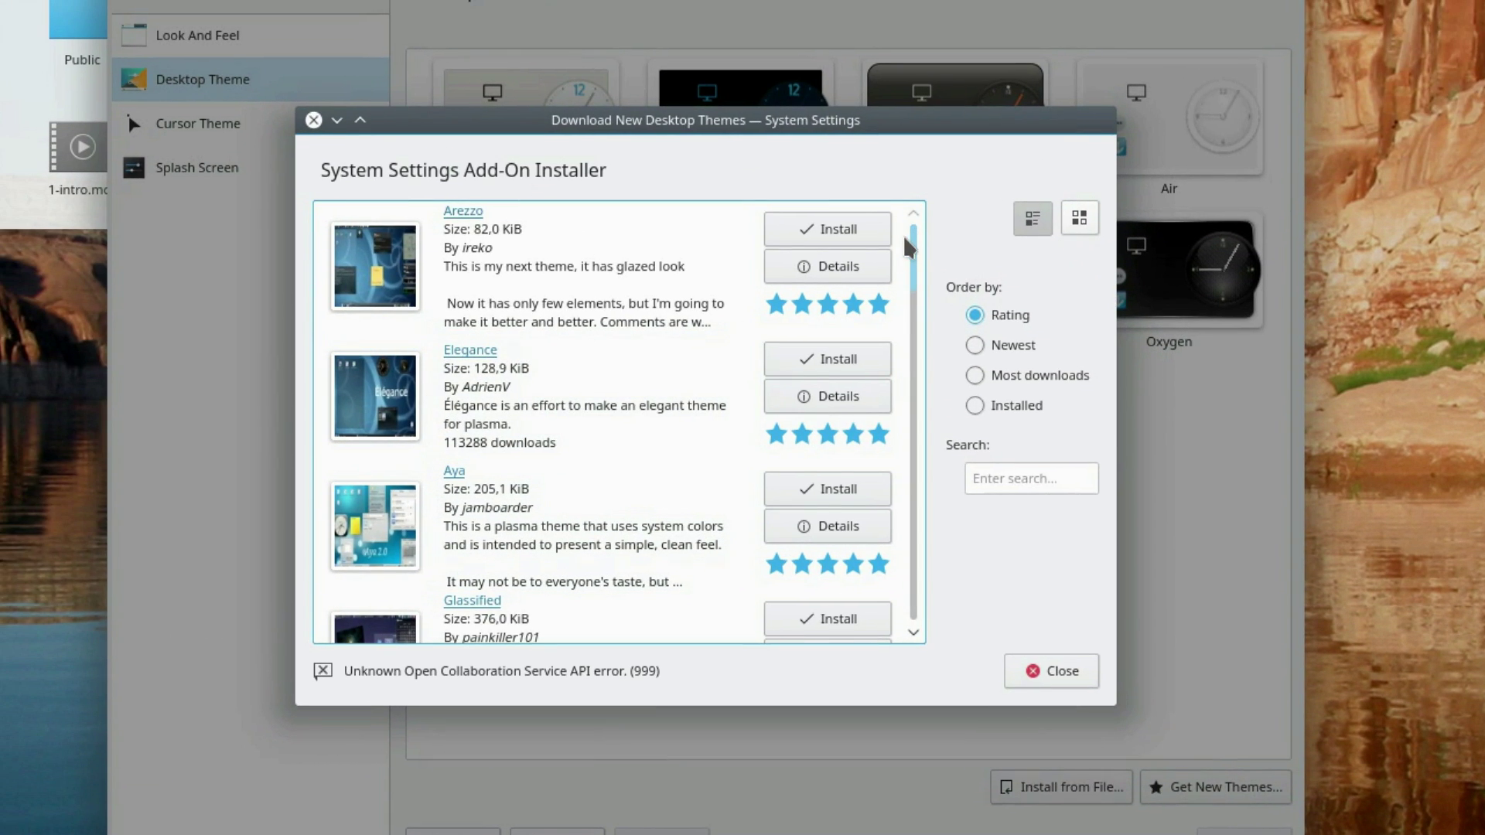
pyautogui.moveTo(913, 236); pyautogui.dragTo(920, 356)
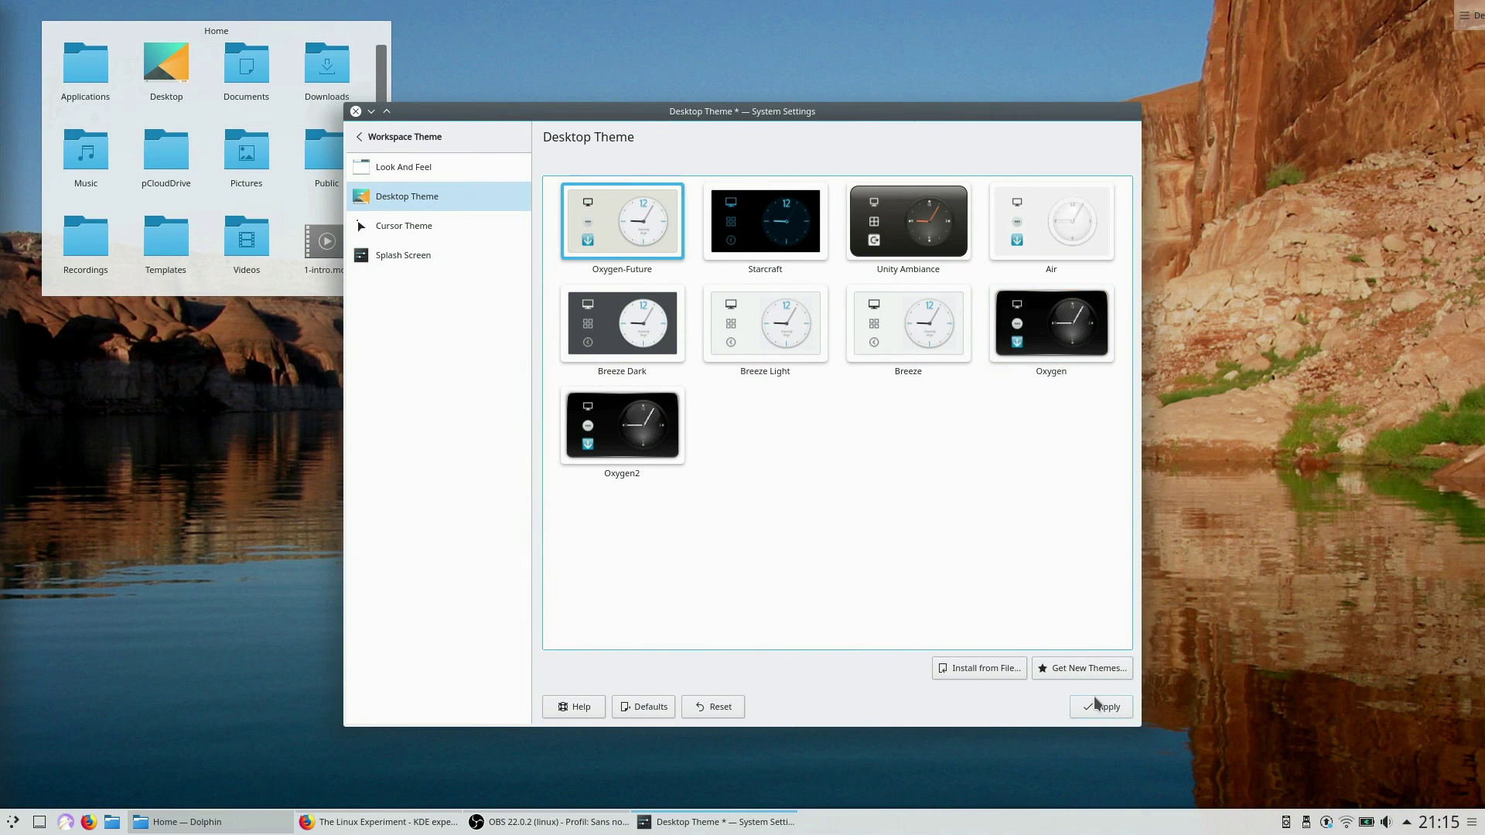
pyautogui.click(1094, 704)
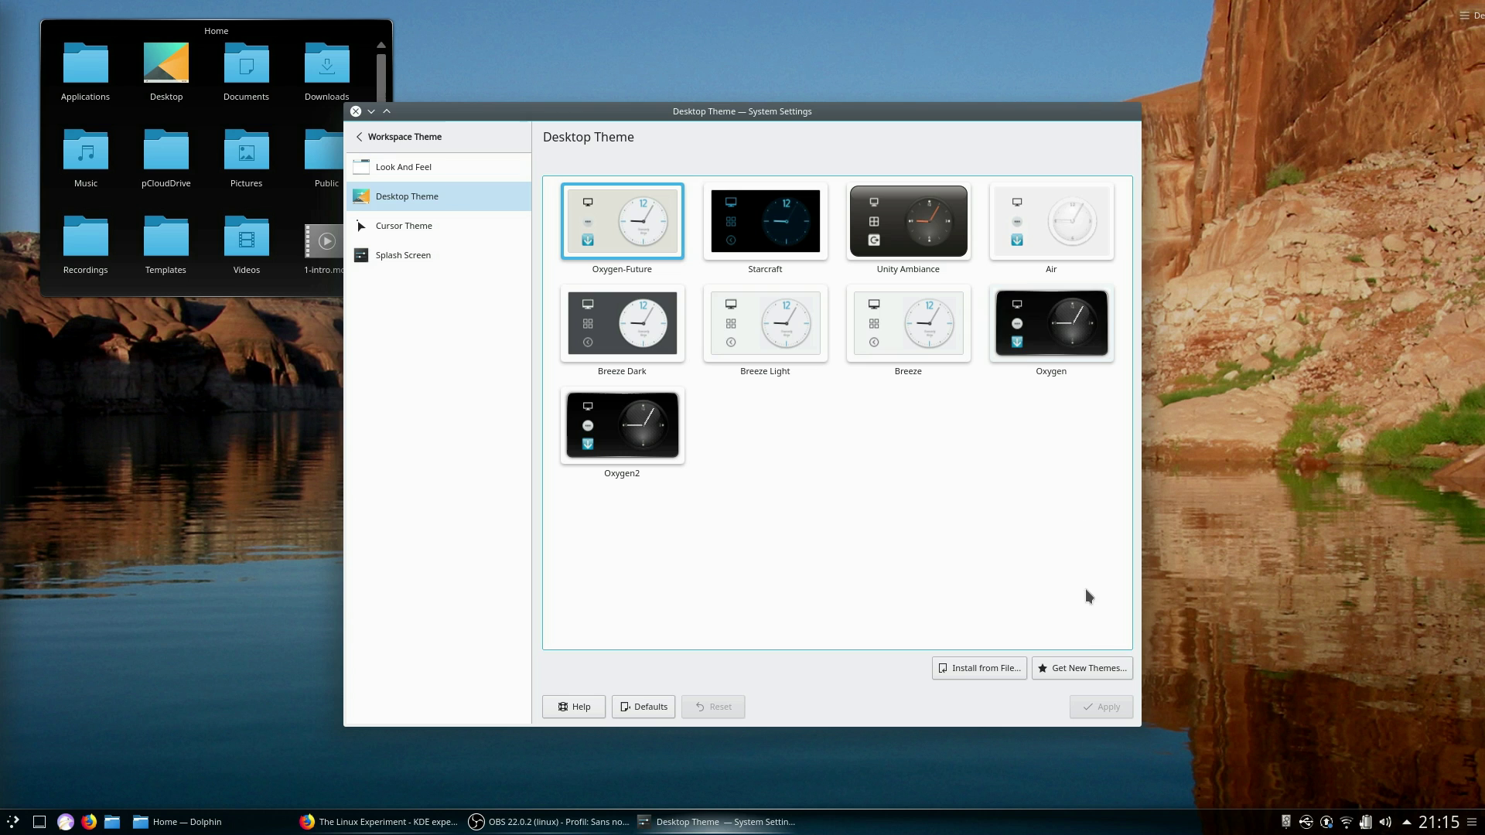
pyautogui.click(766, 220)
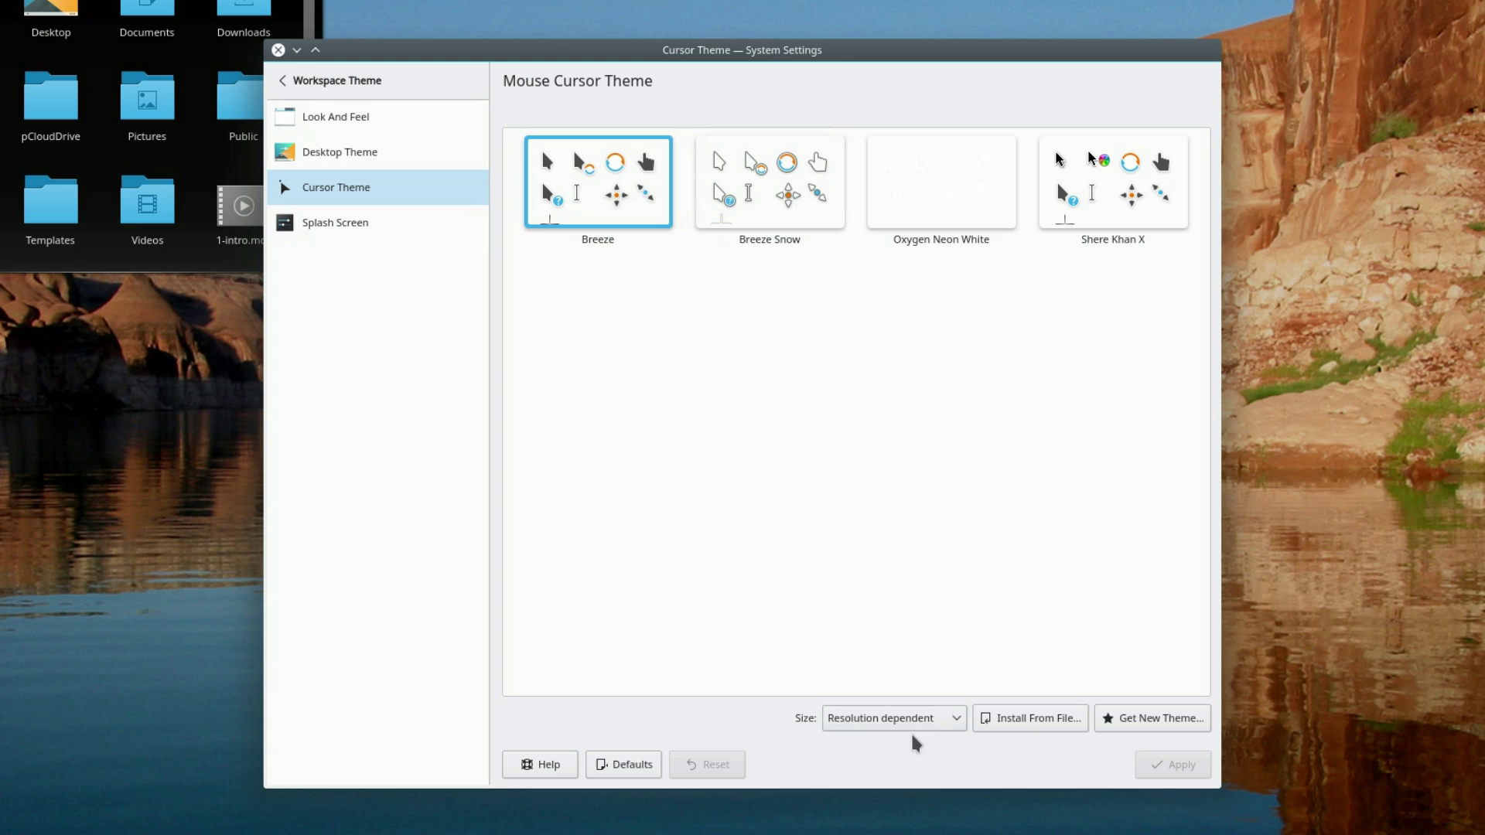
# Install and apply the Pulse Glass cursor theme, then browse downloadable splash screen themes.
pyautogui.click(1152, 718)
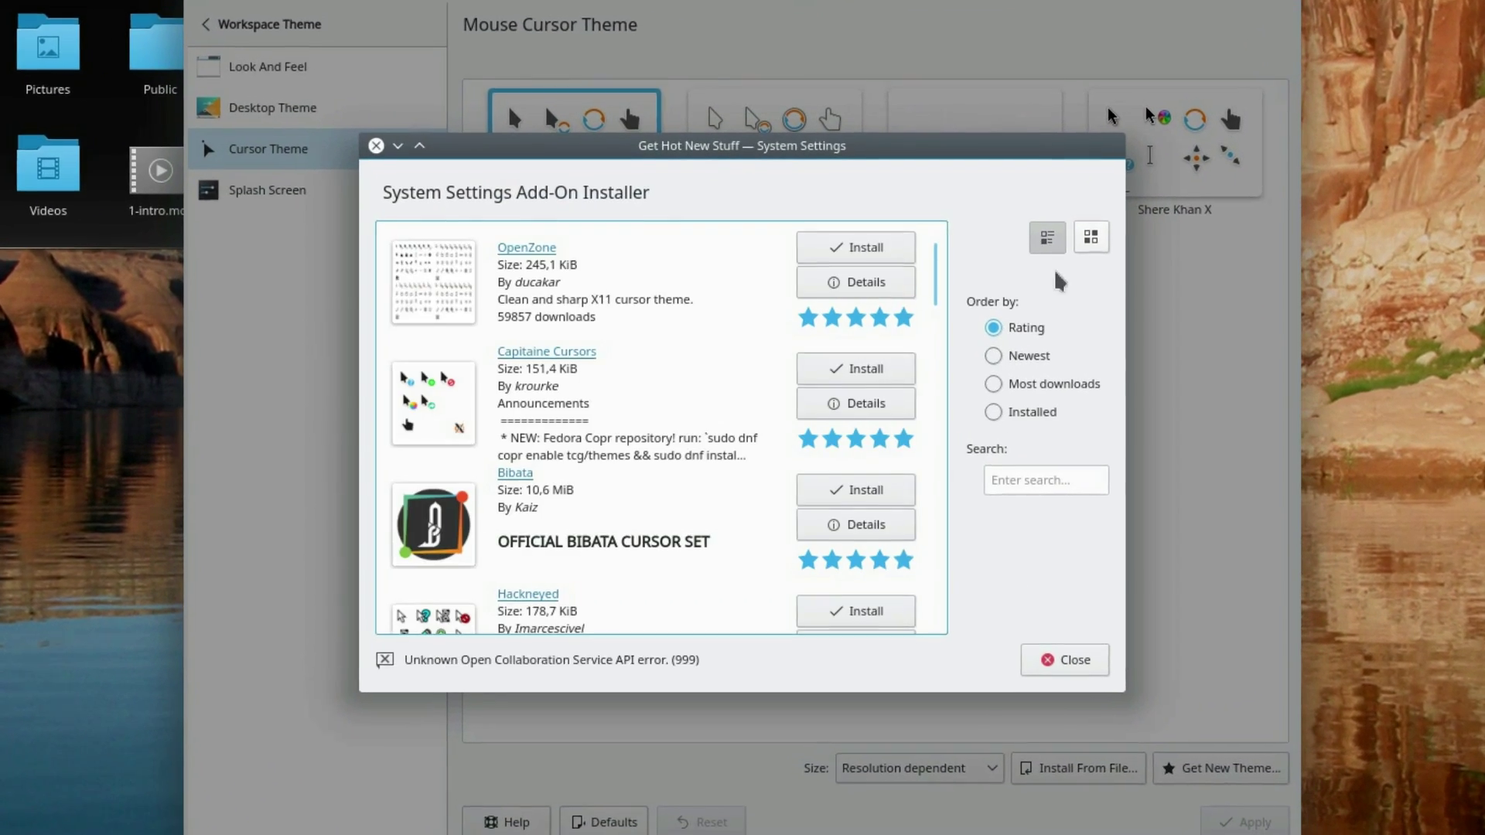
pyautogui.scroll(-5, 951, 278)
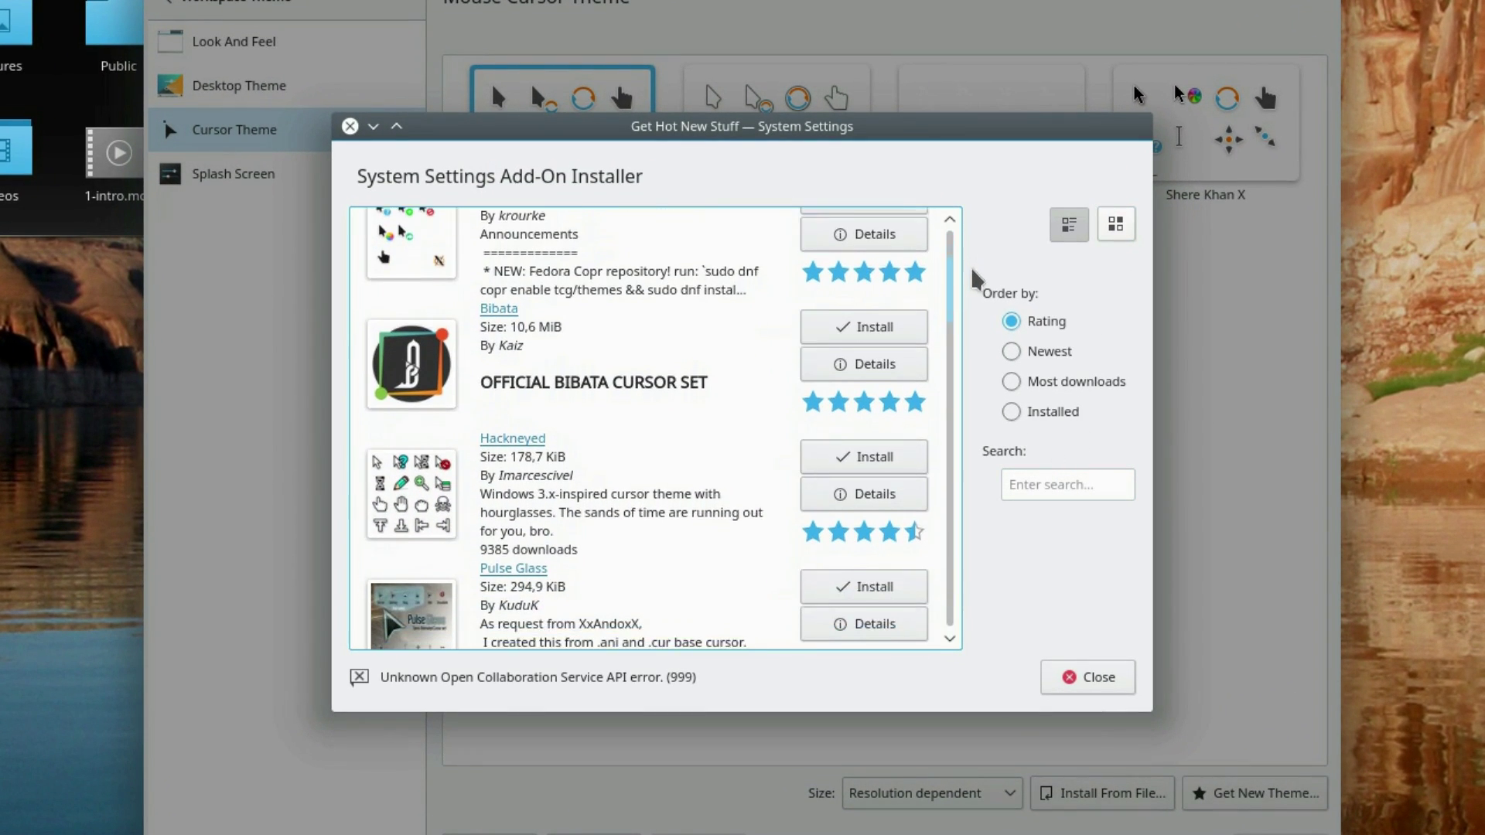
pyautogui.scroll(-2, 959, 309)
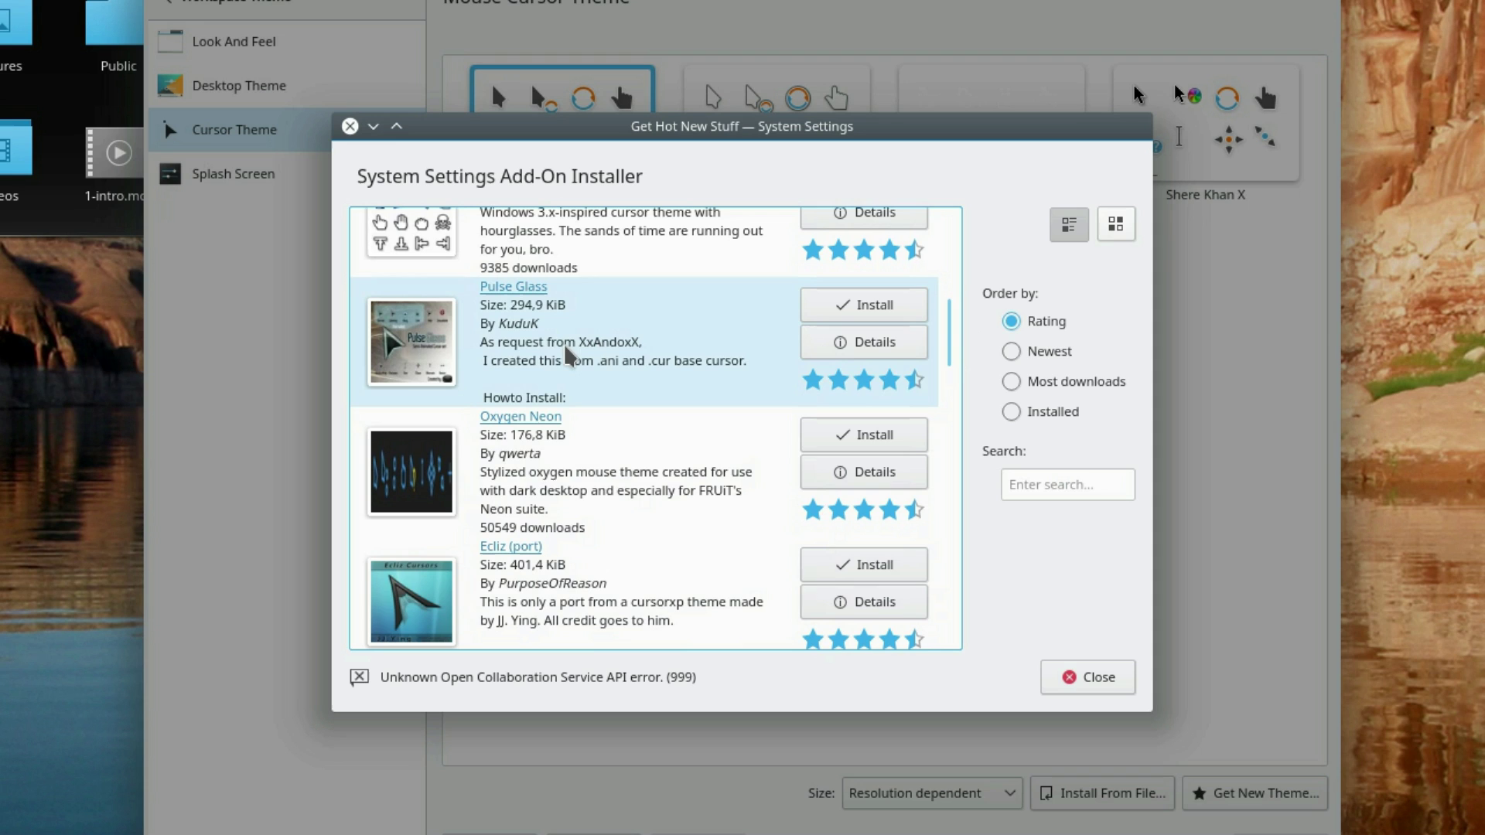
pyautogui.click(836, 320)
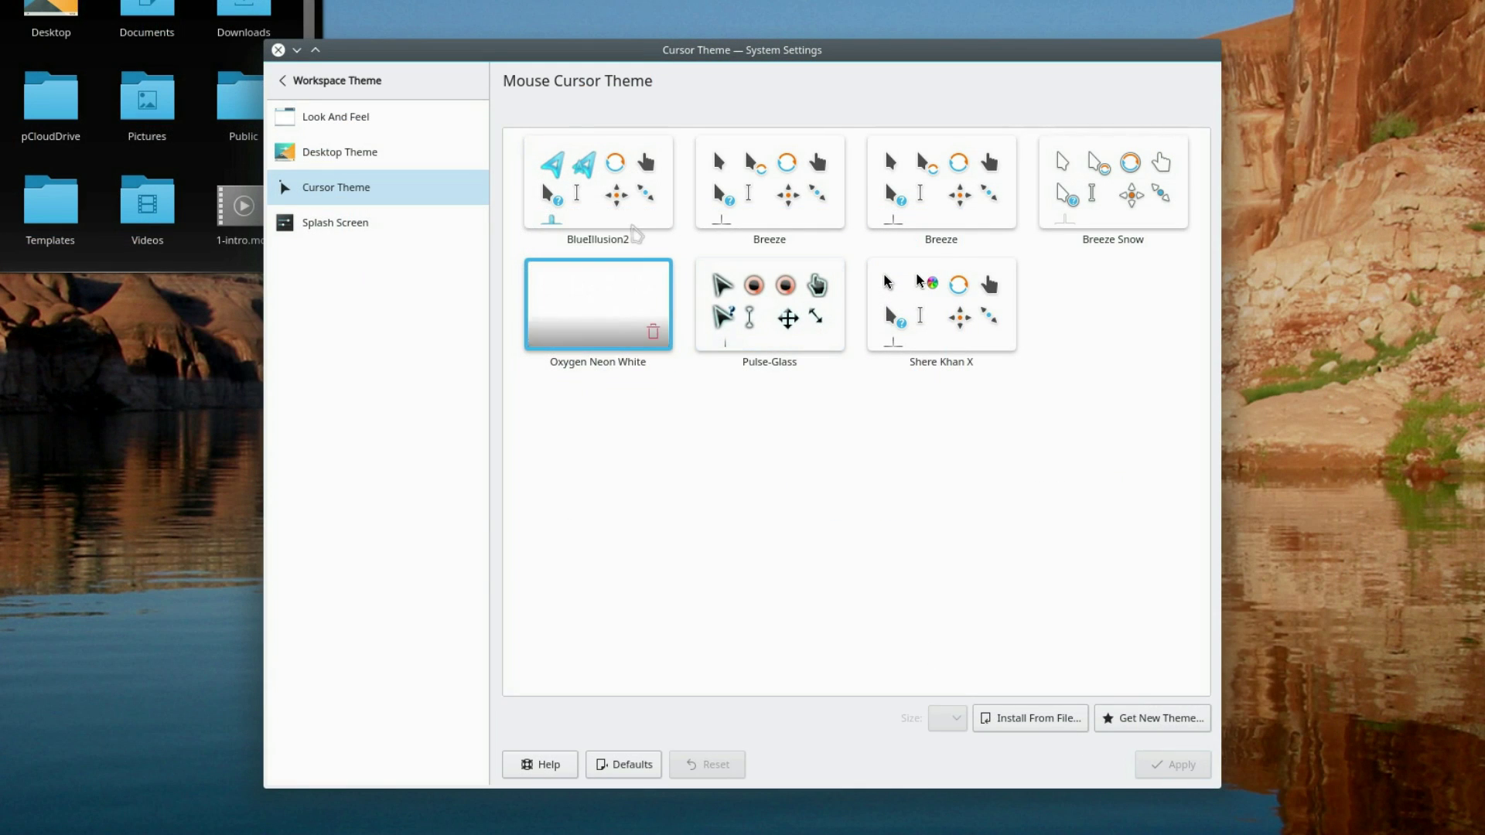
pyautogui.click(1176, 764)
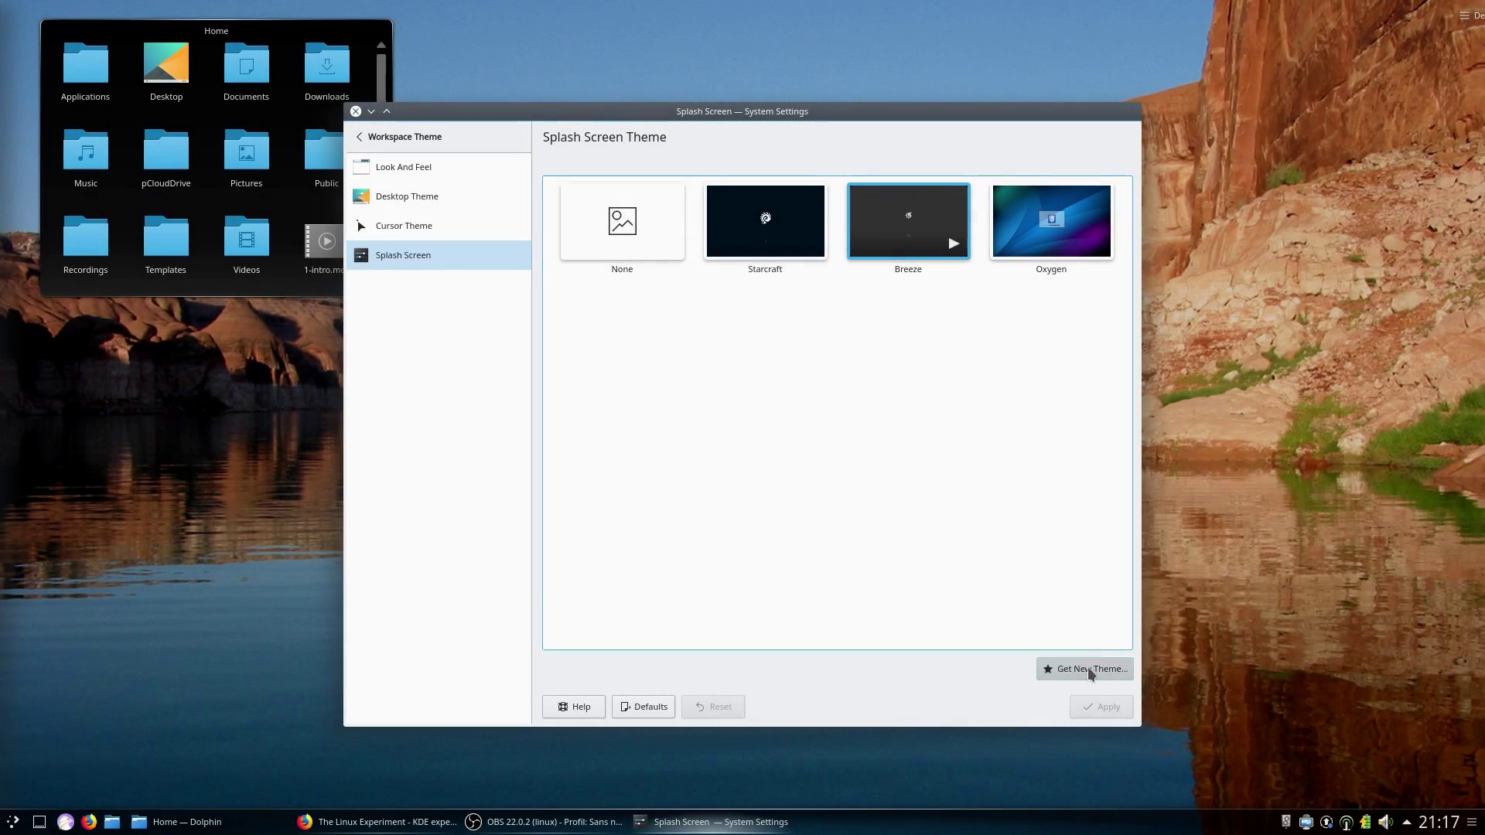
pyautogui.click(1090, 672)
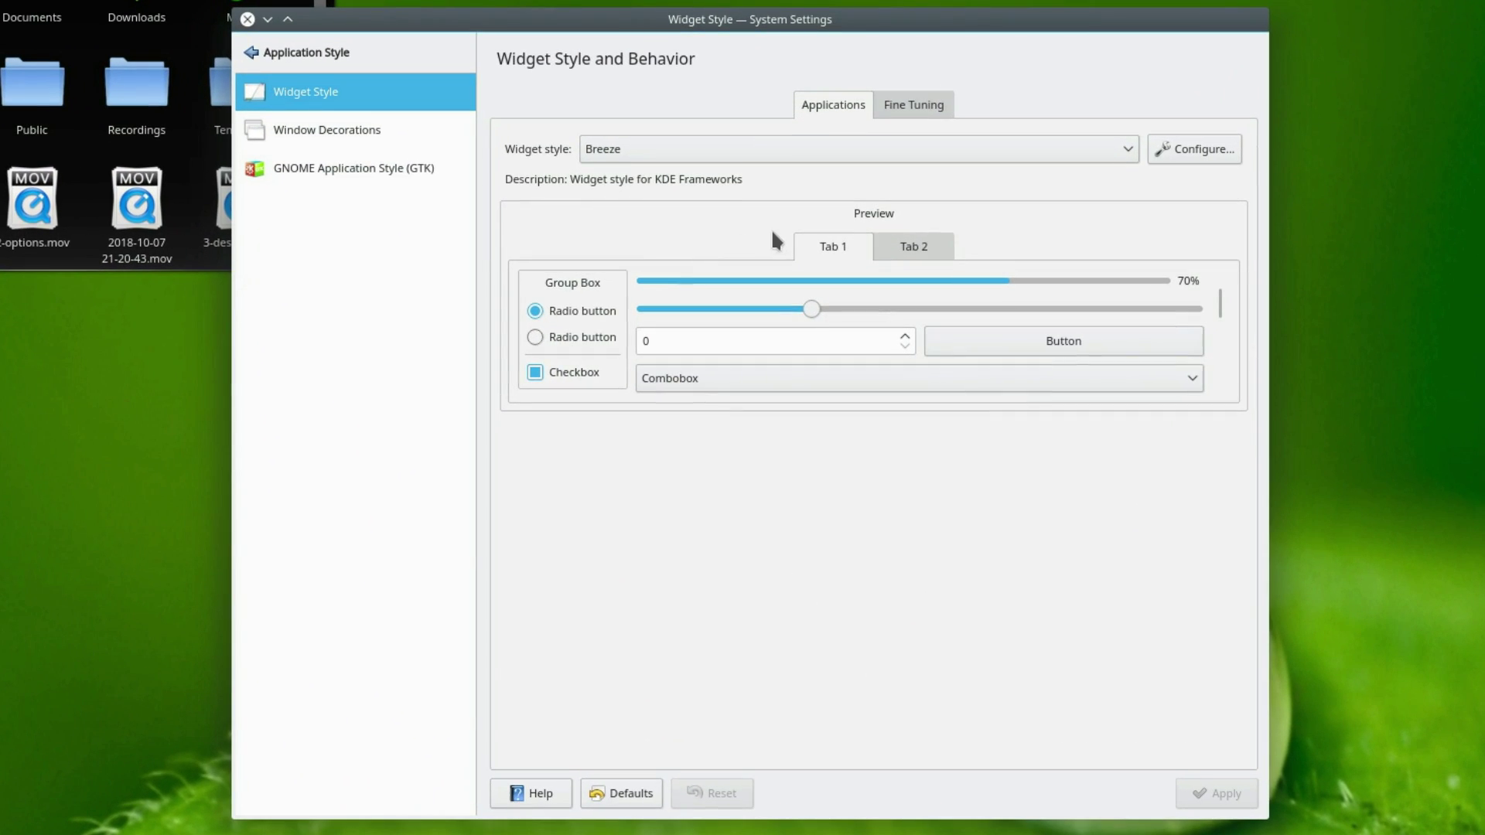
# Look through the widget style list and open the Breeze style settings.
pyautogui.click(685, 147)
pyautogui.click(666, 517)
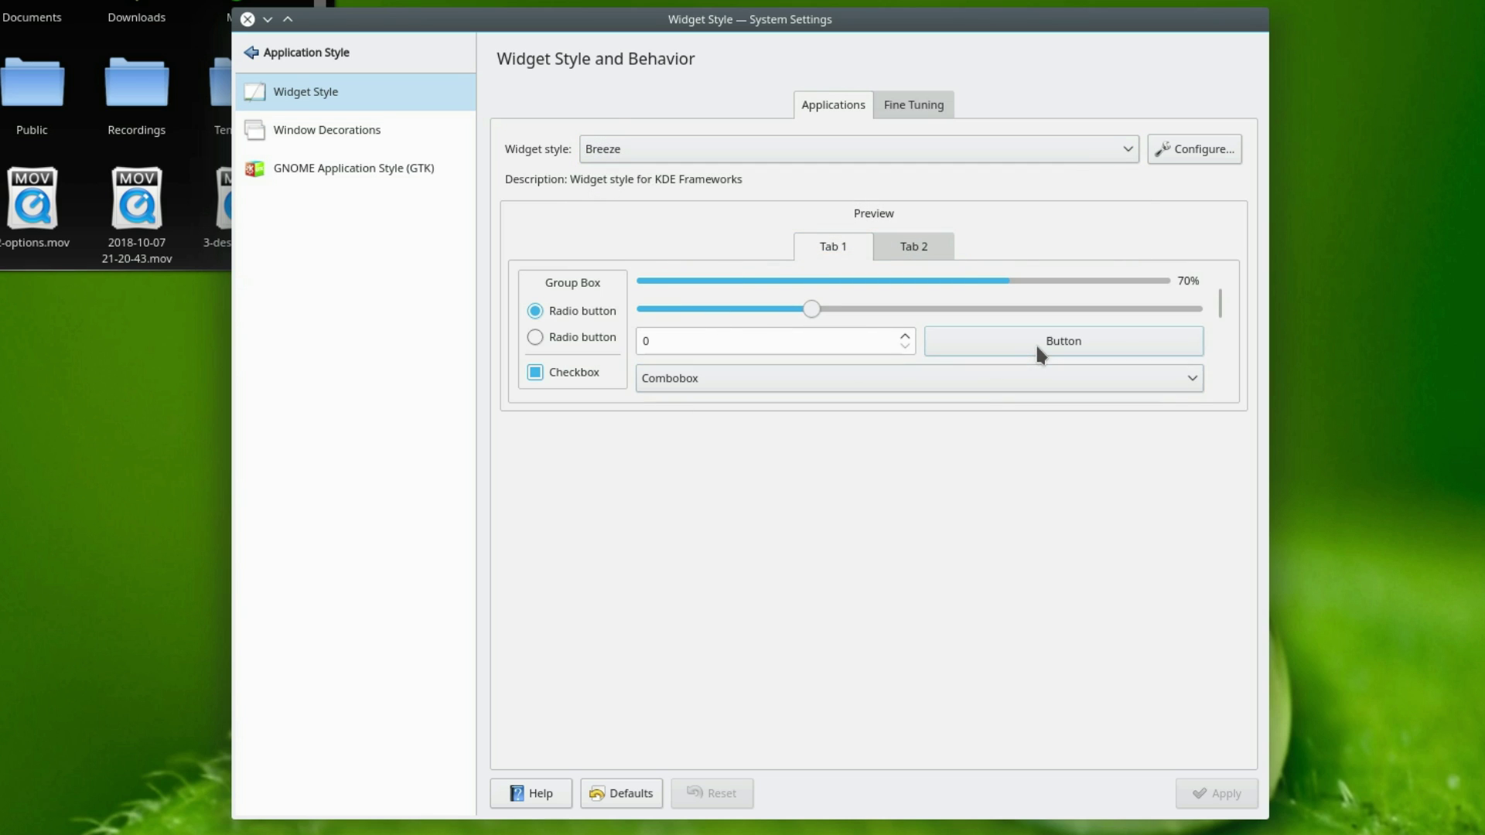
pyautogui.hotkey('alt', 'c')
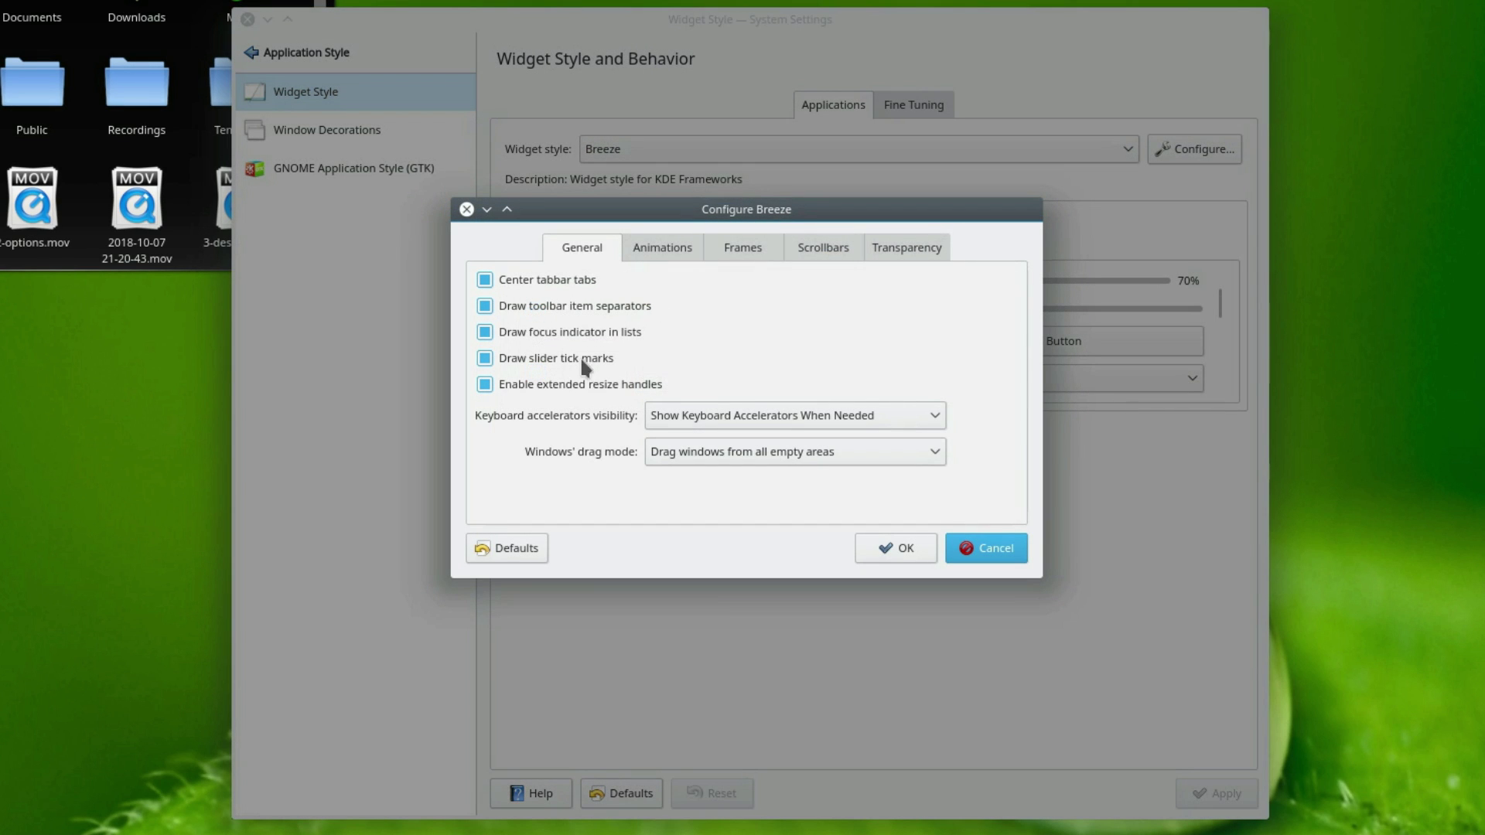
pyautogui.click(901, 553)
pyautogui.click(1202, 153)
# Review Breeze animation, frame and scrollbar options, lower menu transparency, and accept with OK.
pyautogui.click(678, 249)
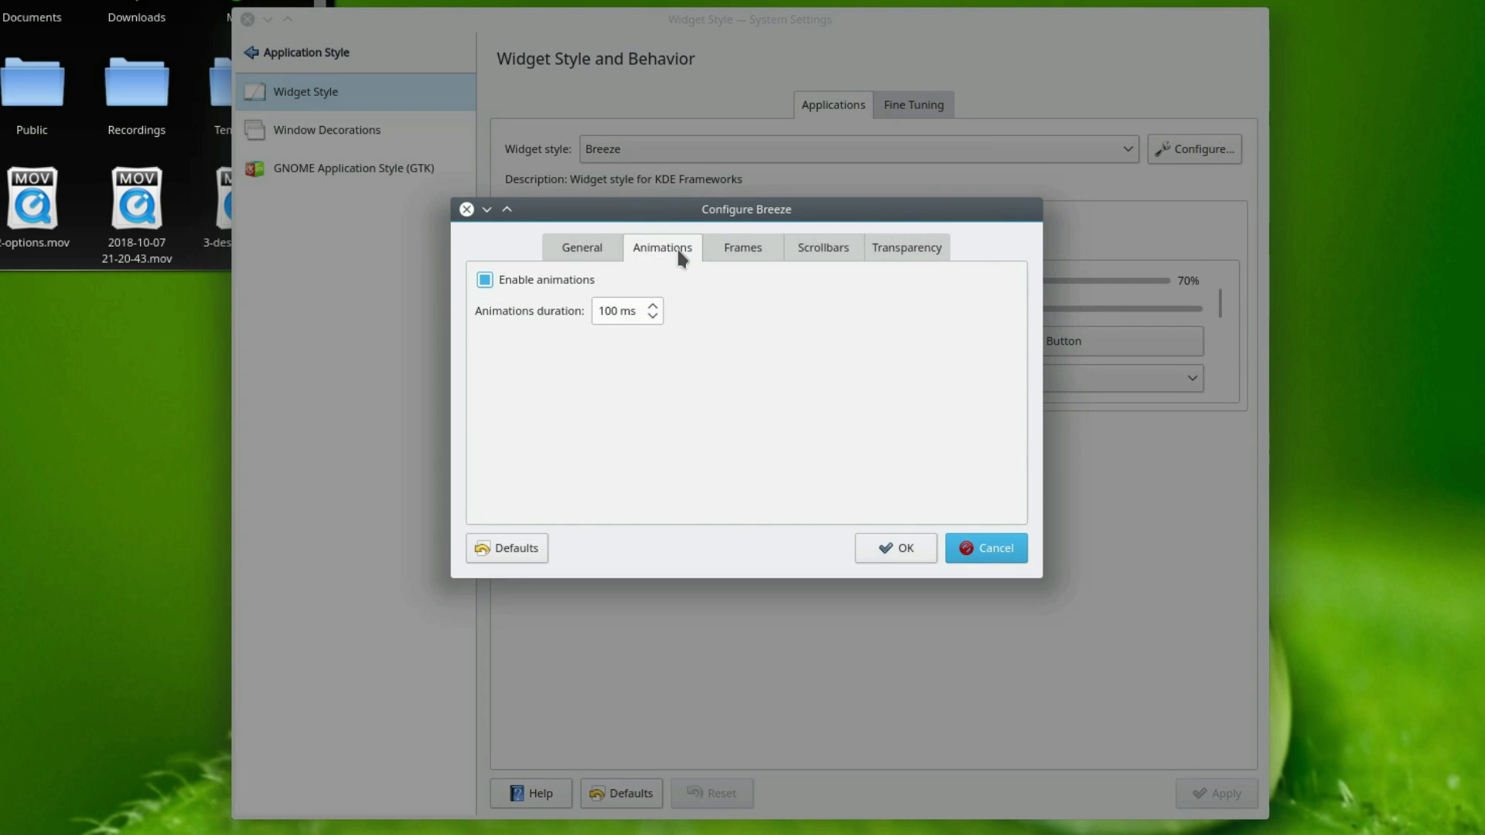
pyautogui.click(752, 249)
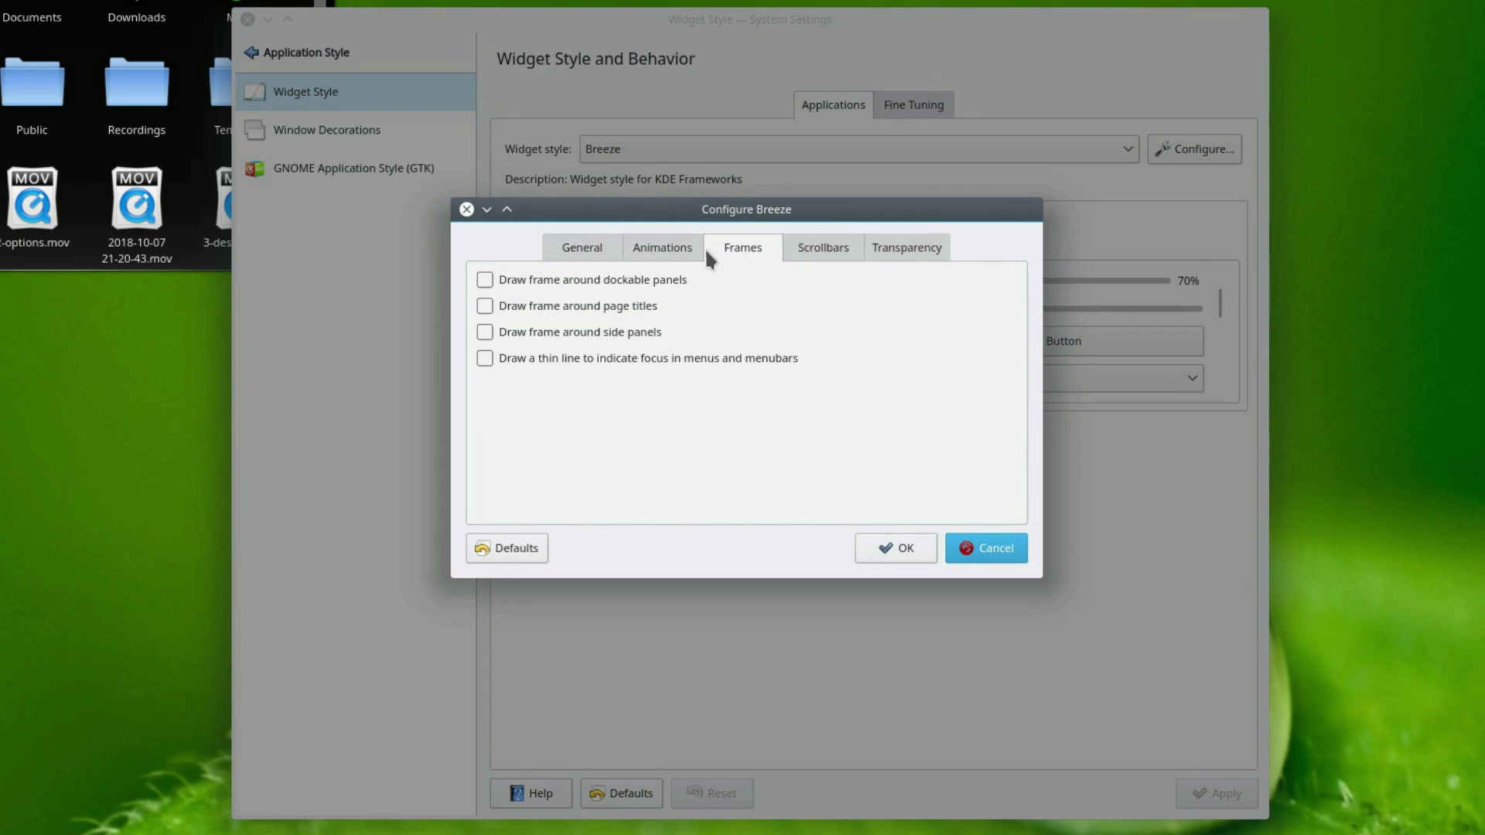
pyautogui.click(808, 252)
pyautogui.click(700, 289)
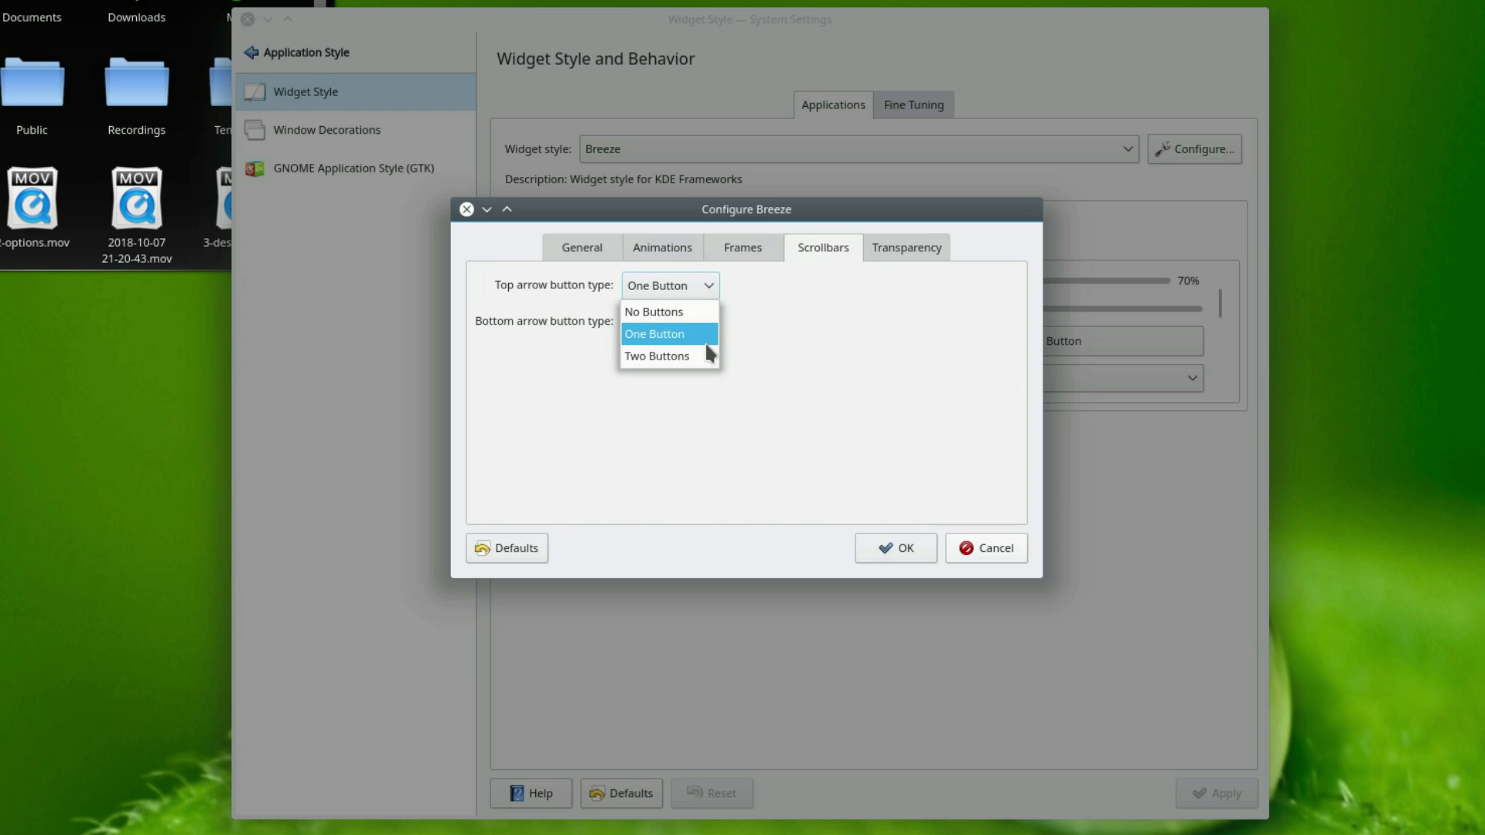
pyautogui.click(696, 320)
pyautogui.click(696, 320)
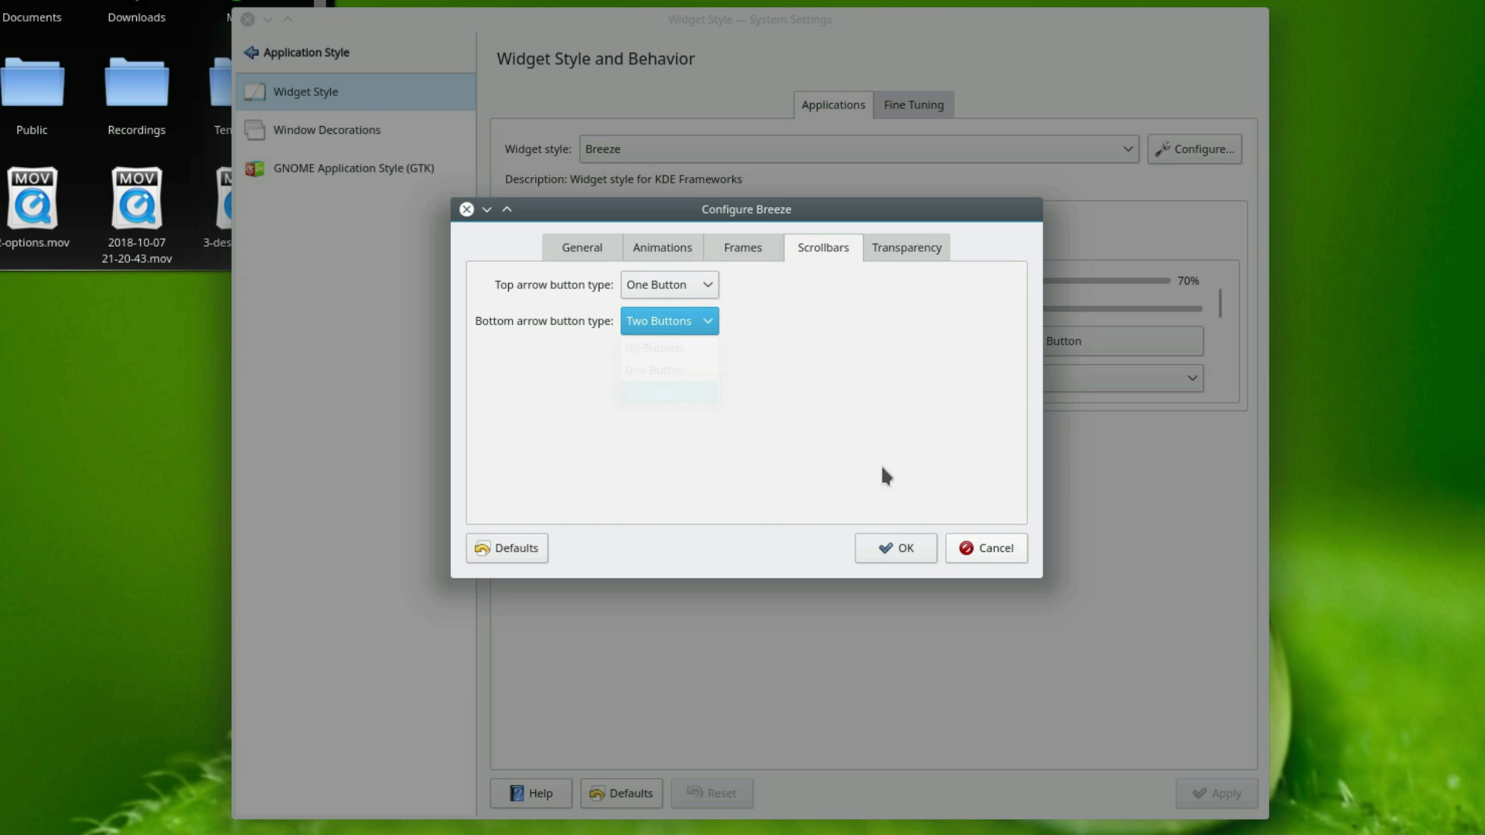
pyautogui.click(906, 255)
pyautogui.moveTo(1004, 307); pyautogui.dragTo(869, 308)
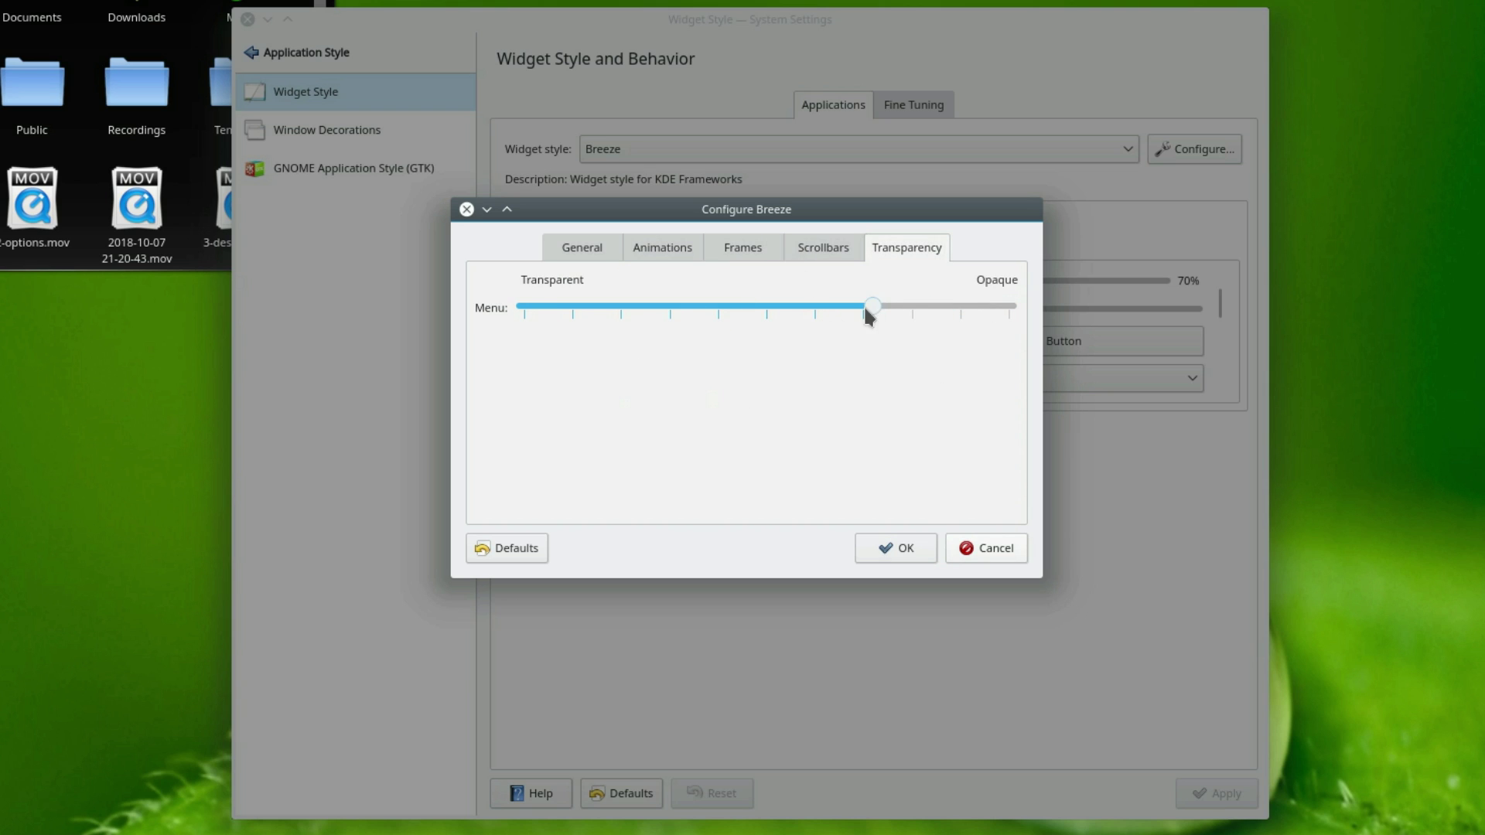
pyautogui.click(884, 554)
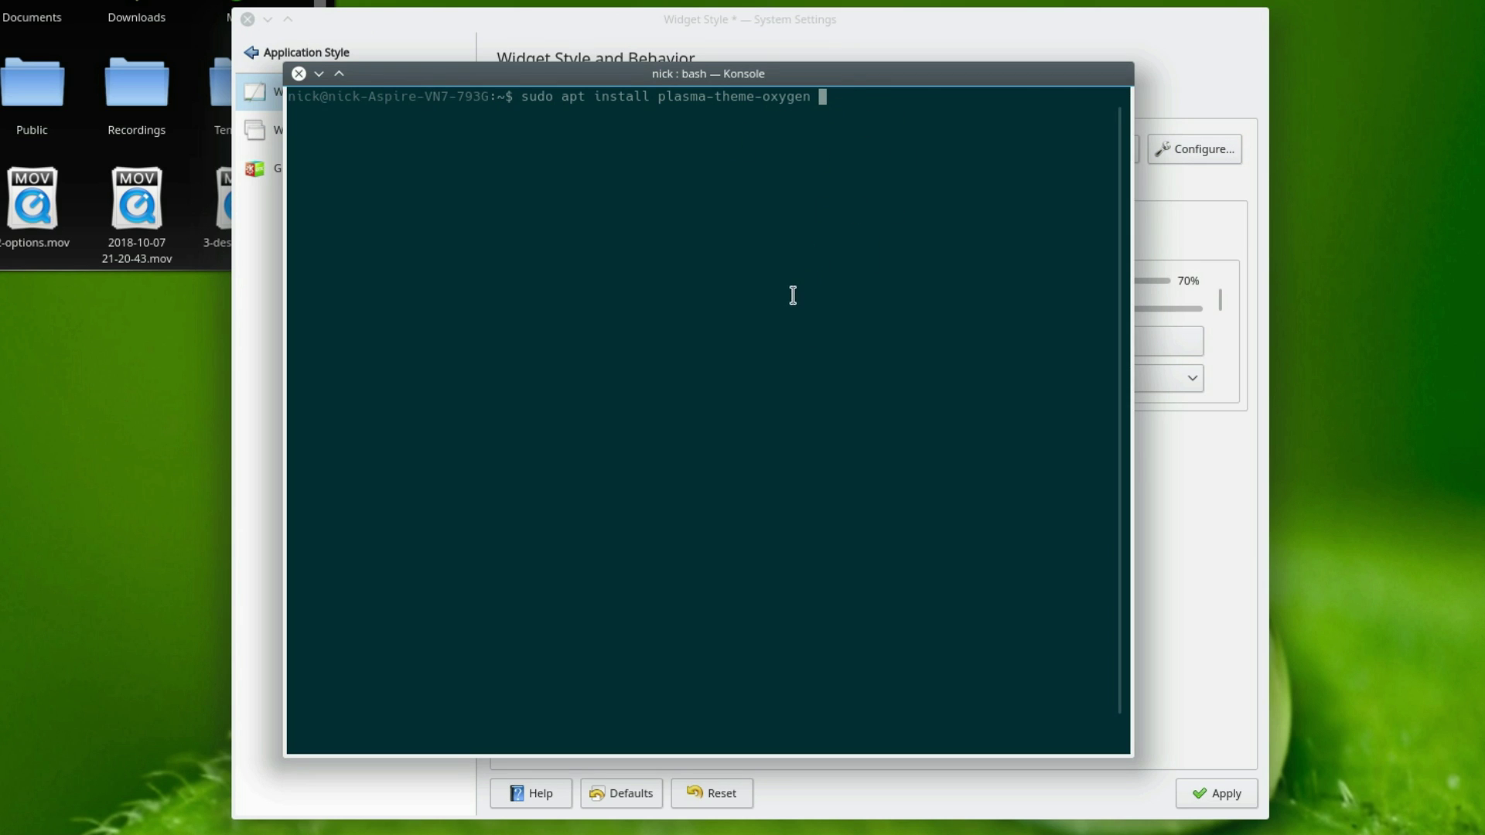
# Enlarge the Konsole text and select the plasma-theme-oxygen install command.
pyautogui.hotkey('ctrl', '+')
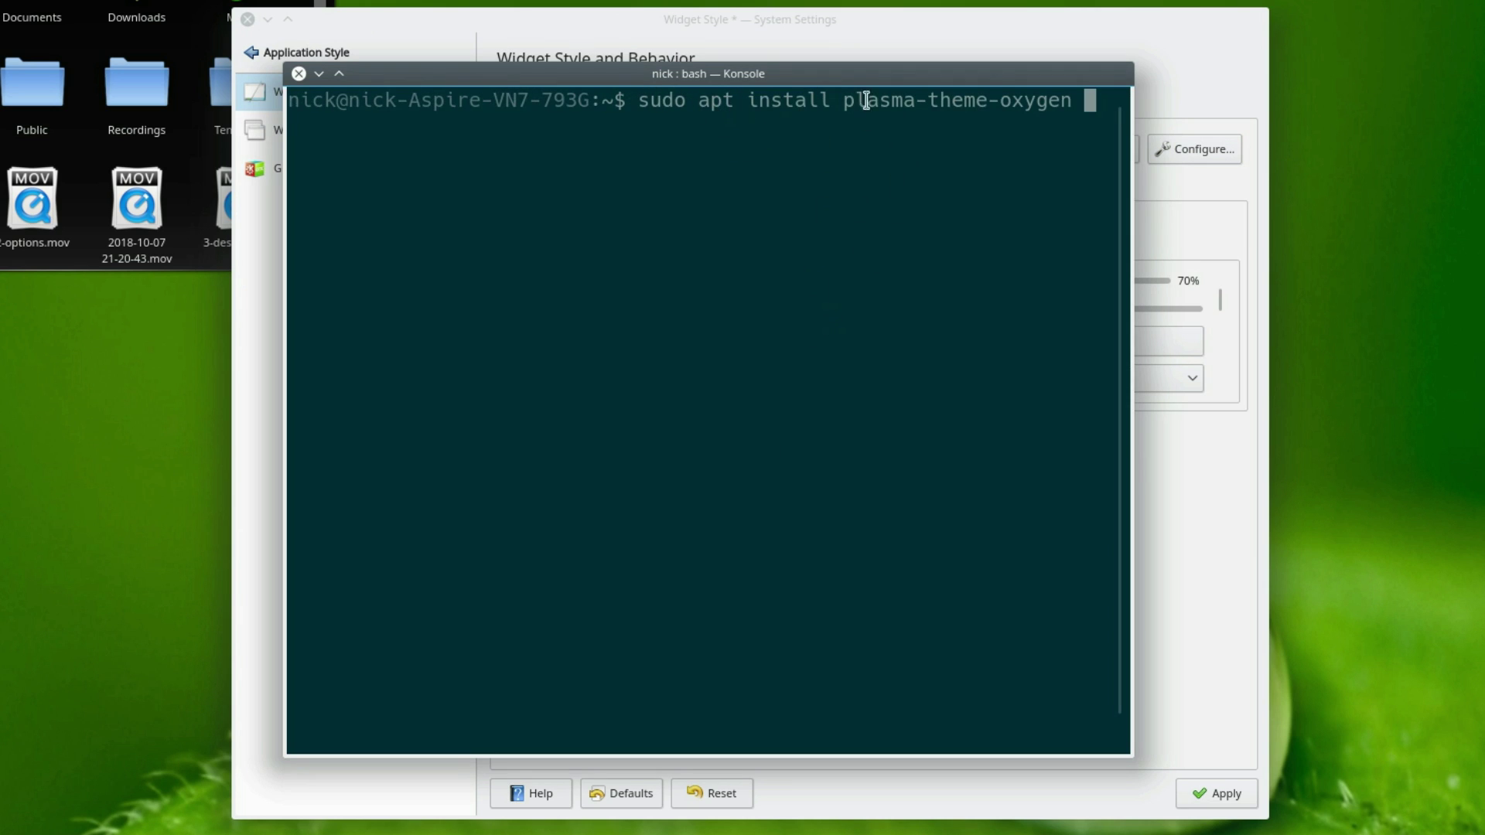
pyautogui.moveTo(910, 100); pyautogui.dragTo(632, 100)
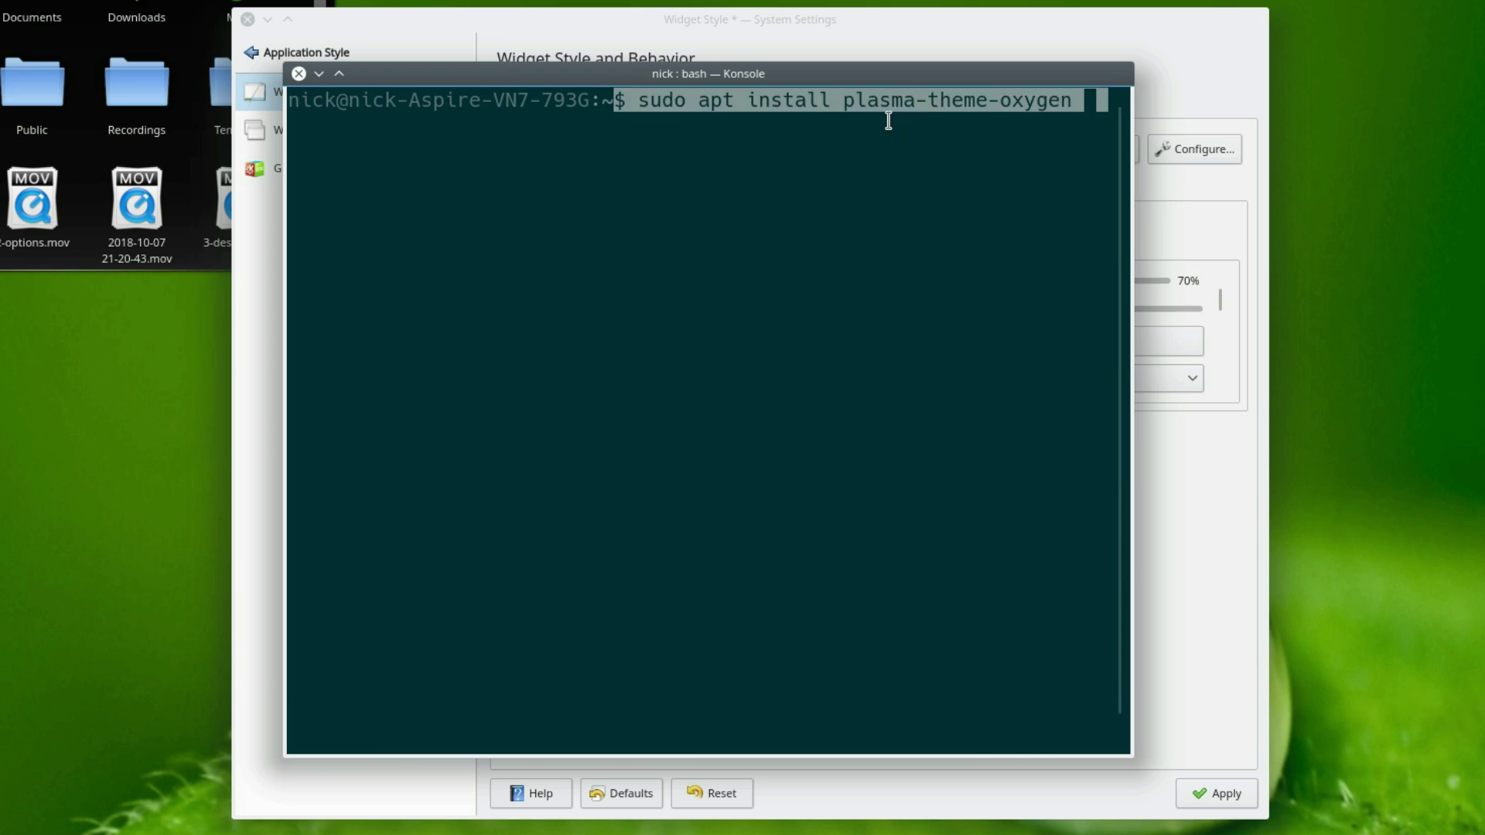
pyautogui.click(790, 104)
# Choose Oxygen as the widget style in System Settings and apply it.
pyautogui.click(558, 59)
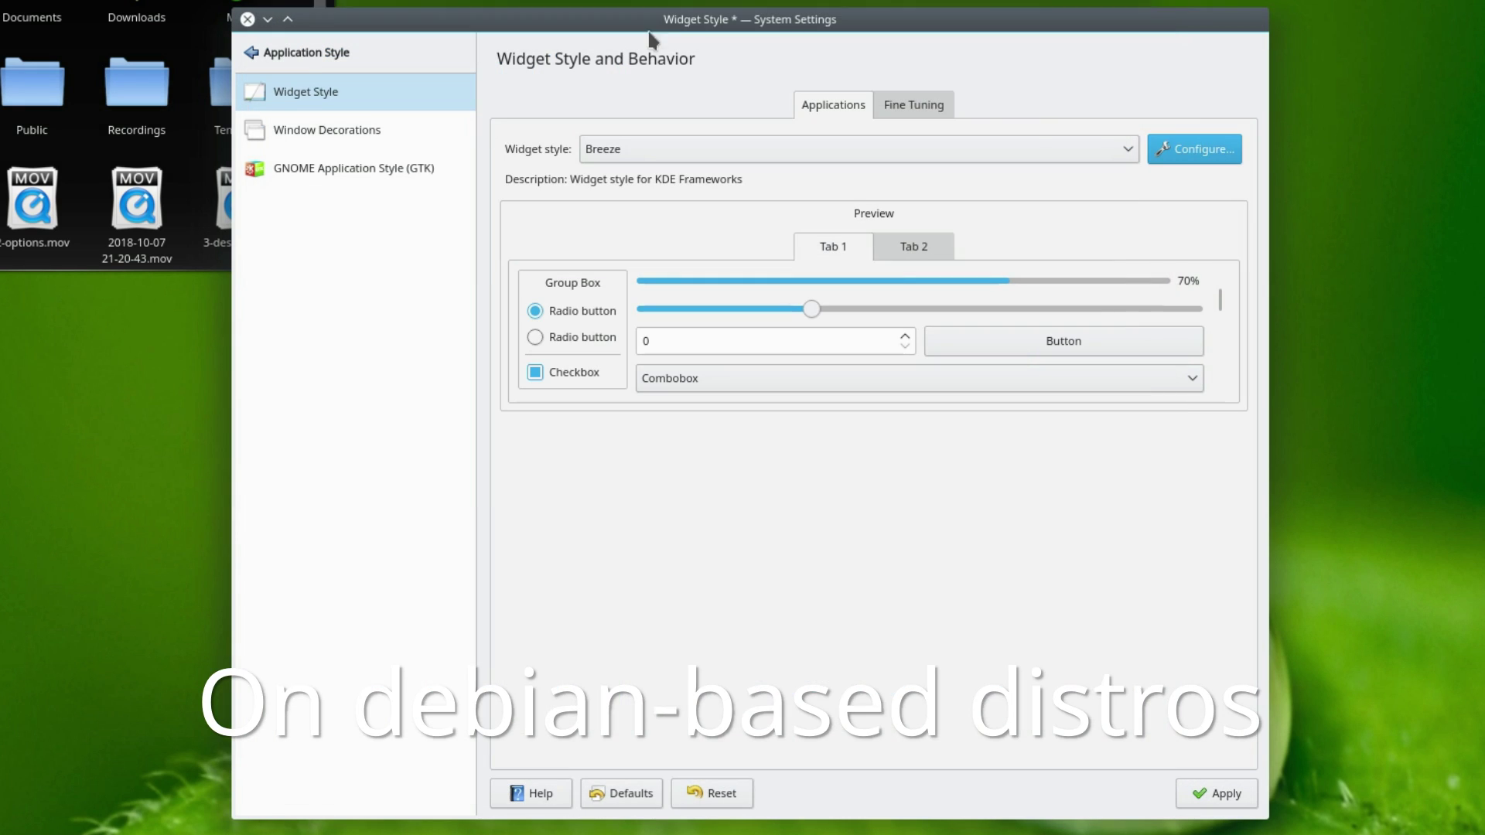
pyautogui.click(1107, 147)
pyautogui.click(666, 242)
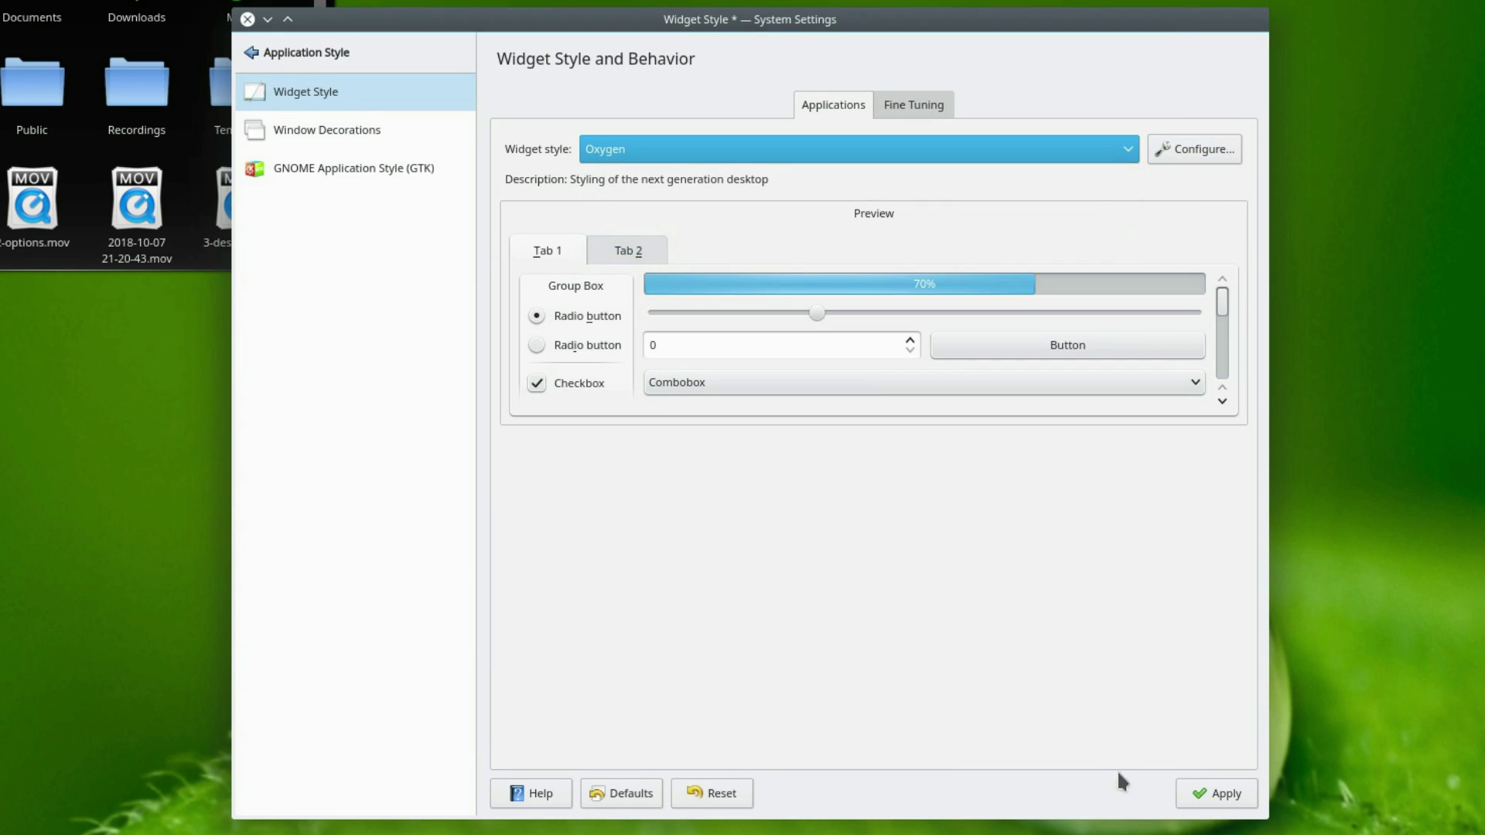
pyautogui.click(1211, 797)
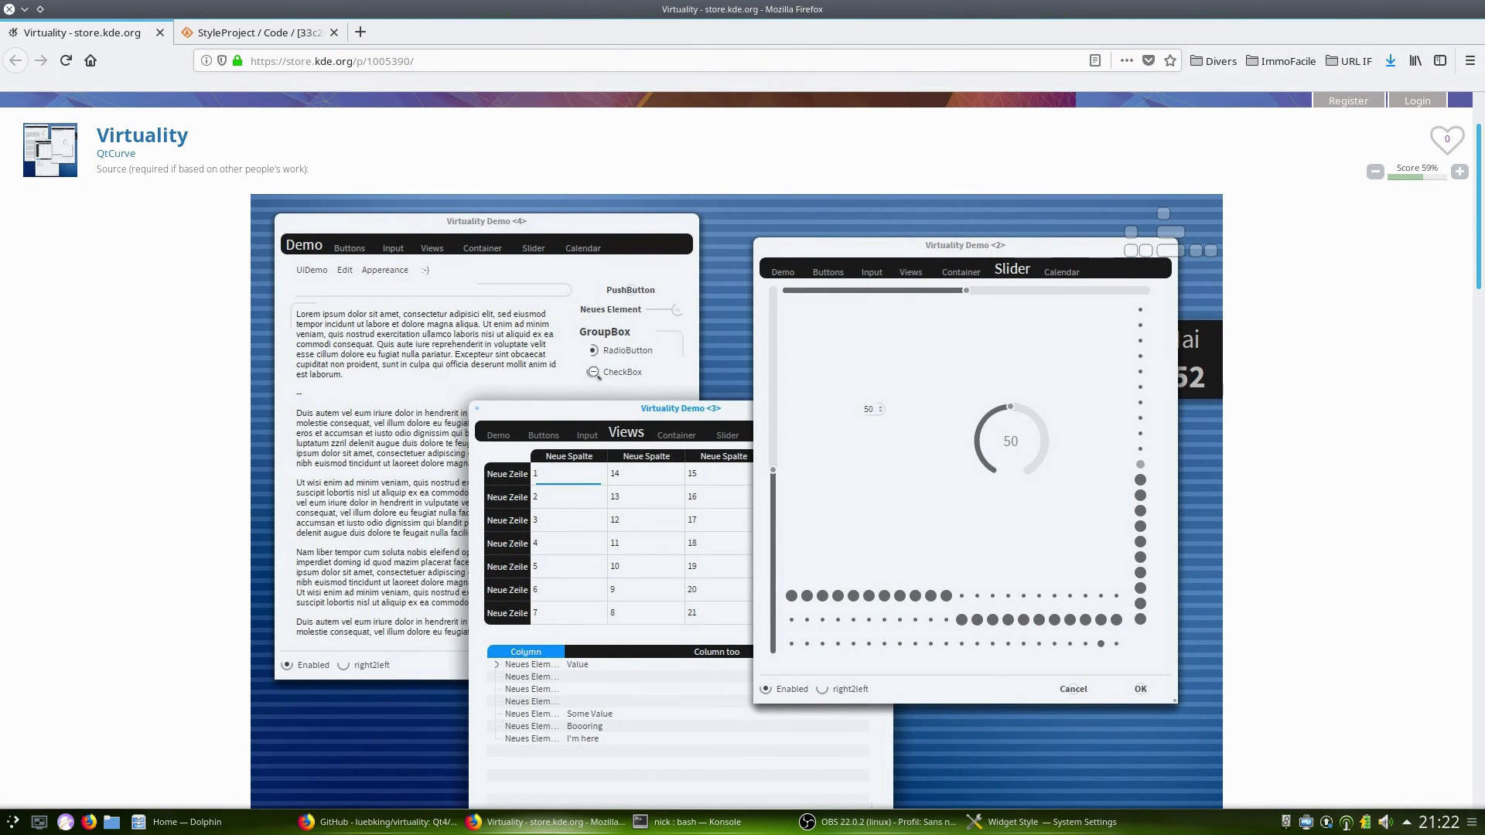
# Scroll the Virtuality page, then advance StyleProject's SourceForge gallery to the wooden file manager image.
pyautogui.scroll(-3, 696, 379)
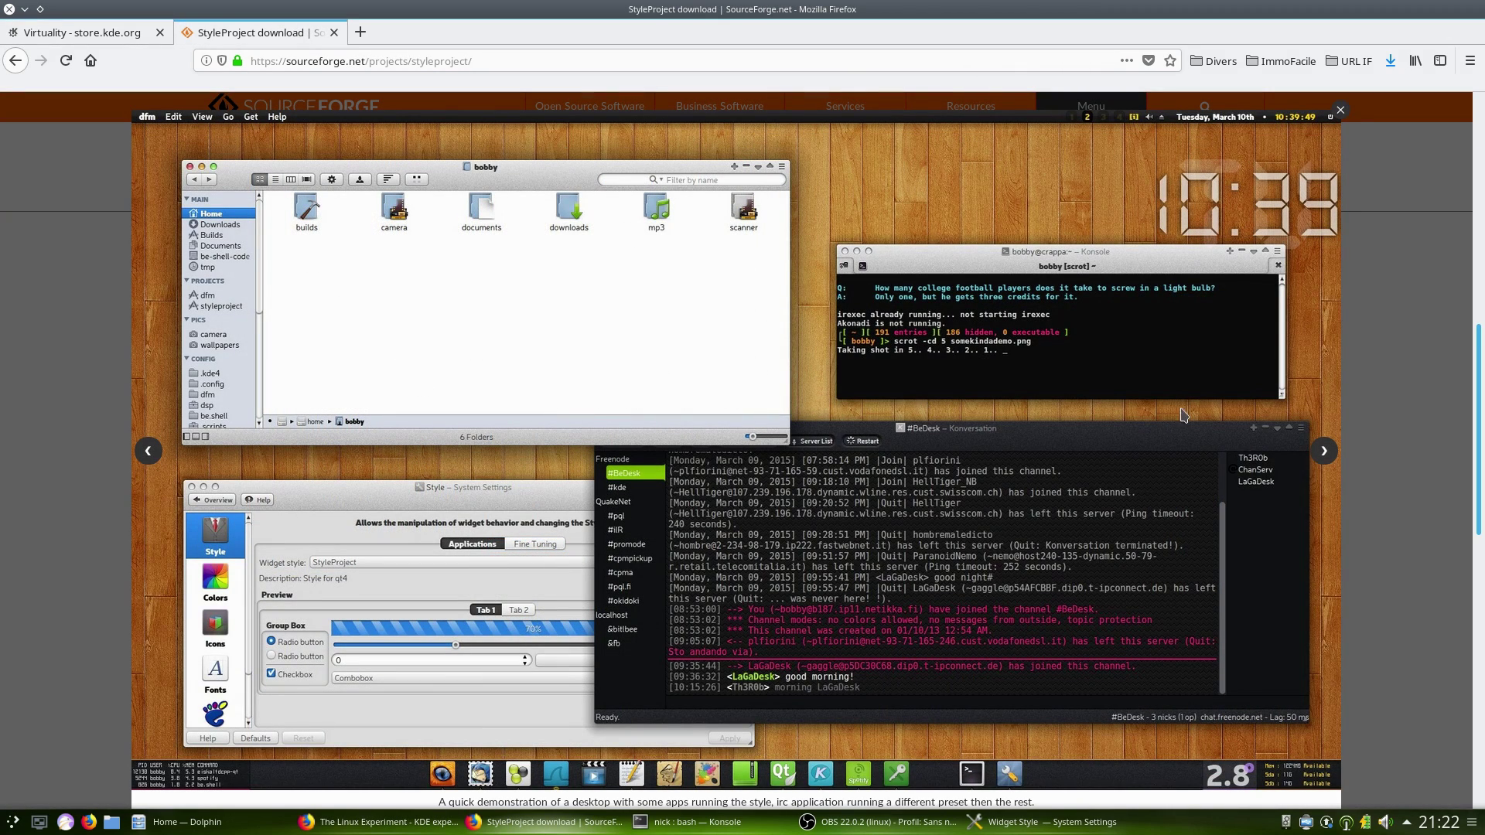
pyautogui.click(1325, 452)
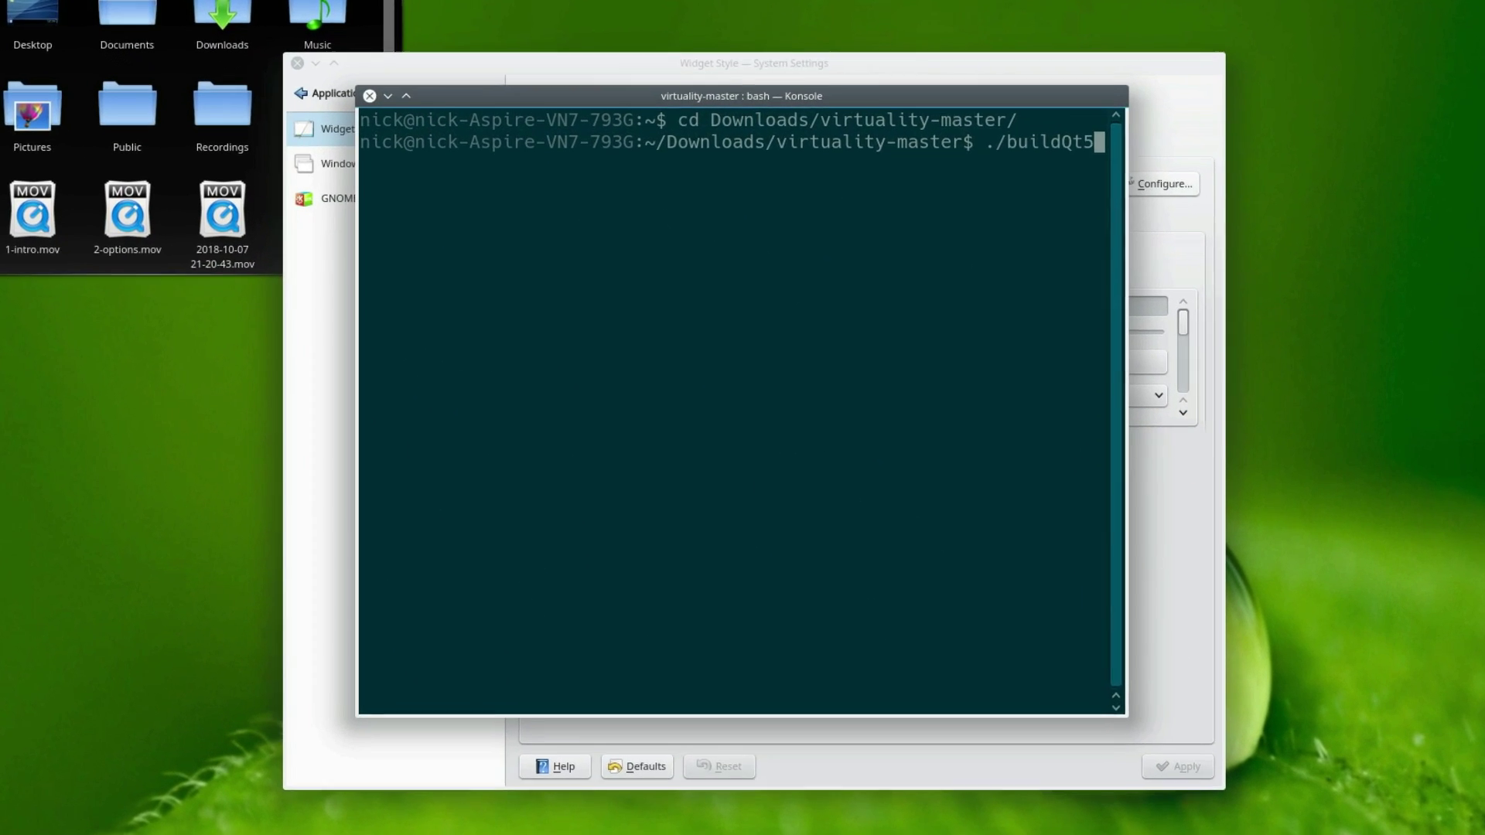
# Run ./buildQt5.sh in virtuality-master and shrink the Konsole font to read the failed build output.
pyautogui.write('.')
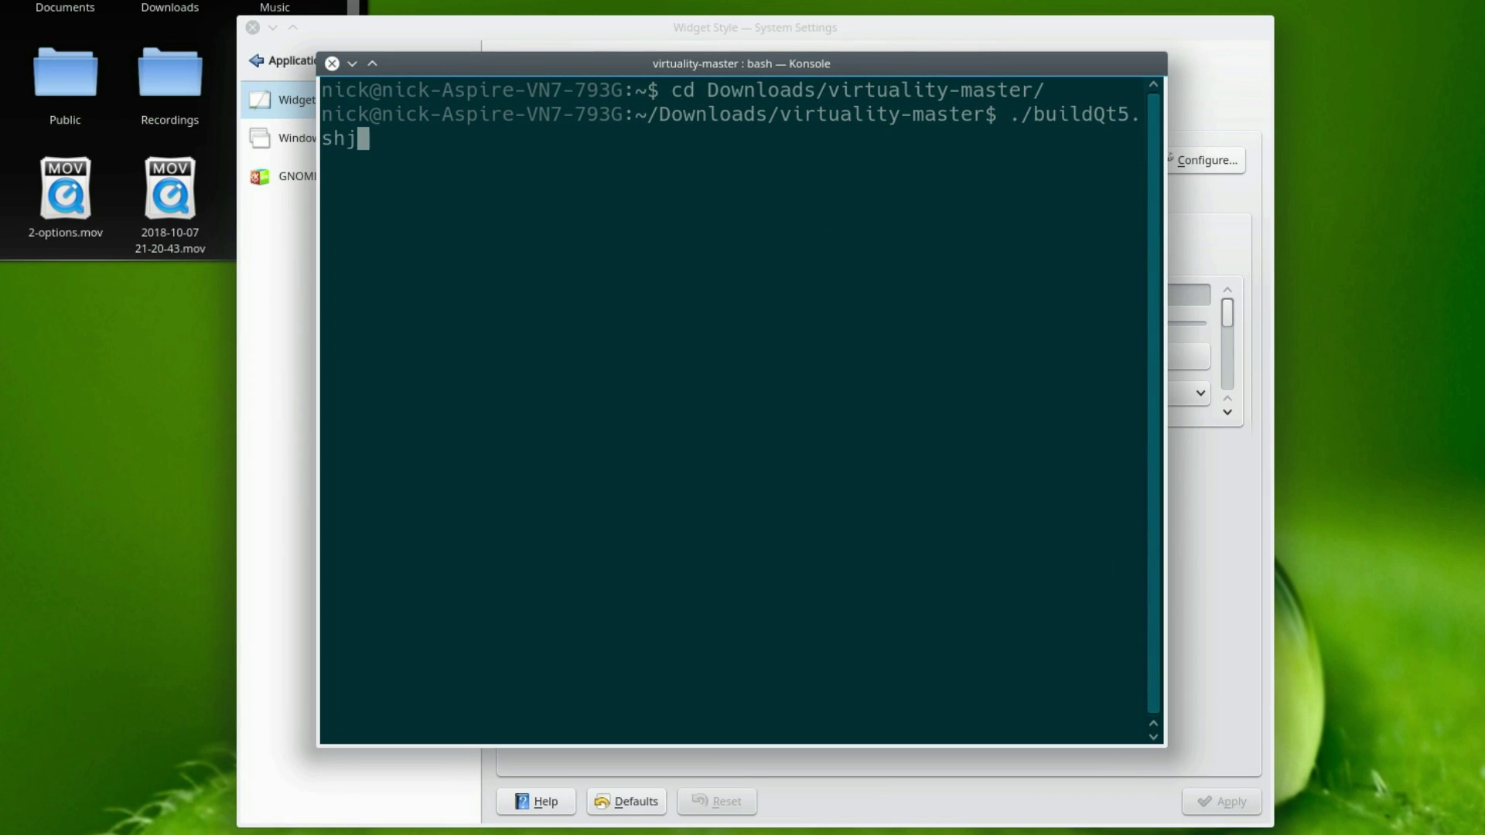
pyautogui.write('shj')
pyautogui.press('BackSpace')
pyautogui.press('Return')
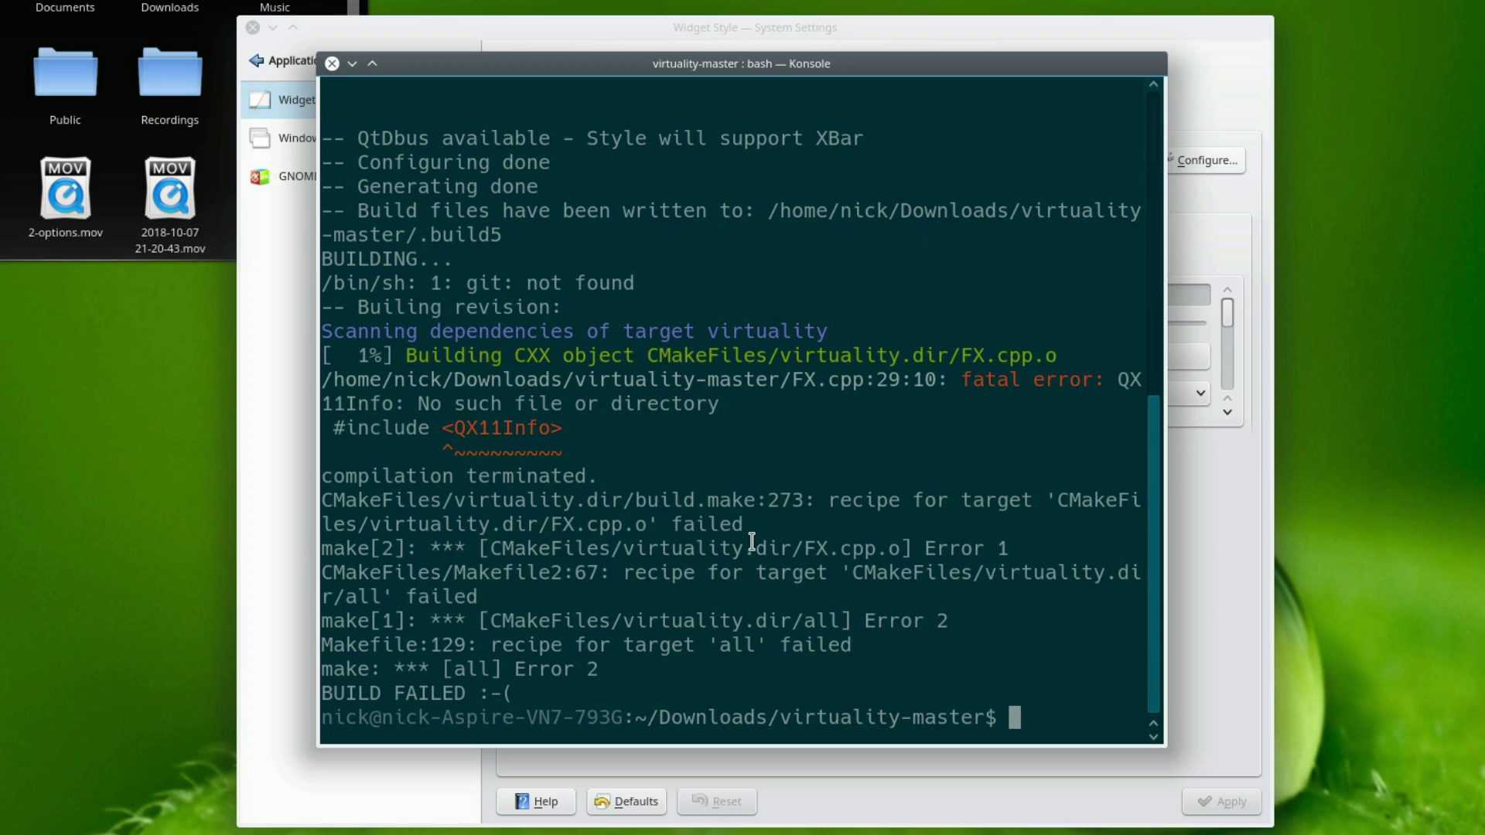
pyautogui.hotkey('ctrl', '-')
pyautogui.hotkey('ctrl', '-')
pyautogui.hotkey('ctrl', '-')
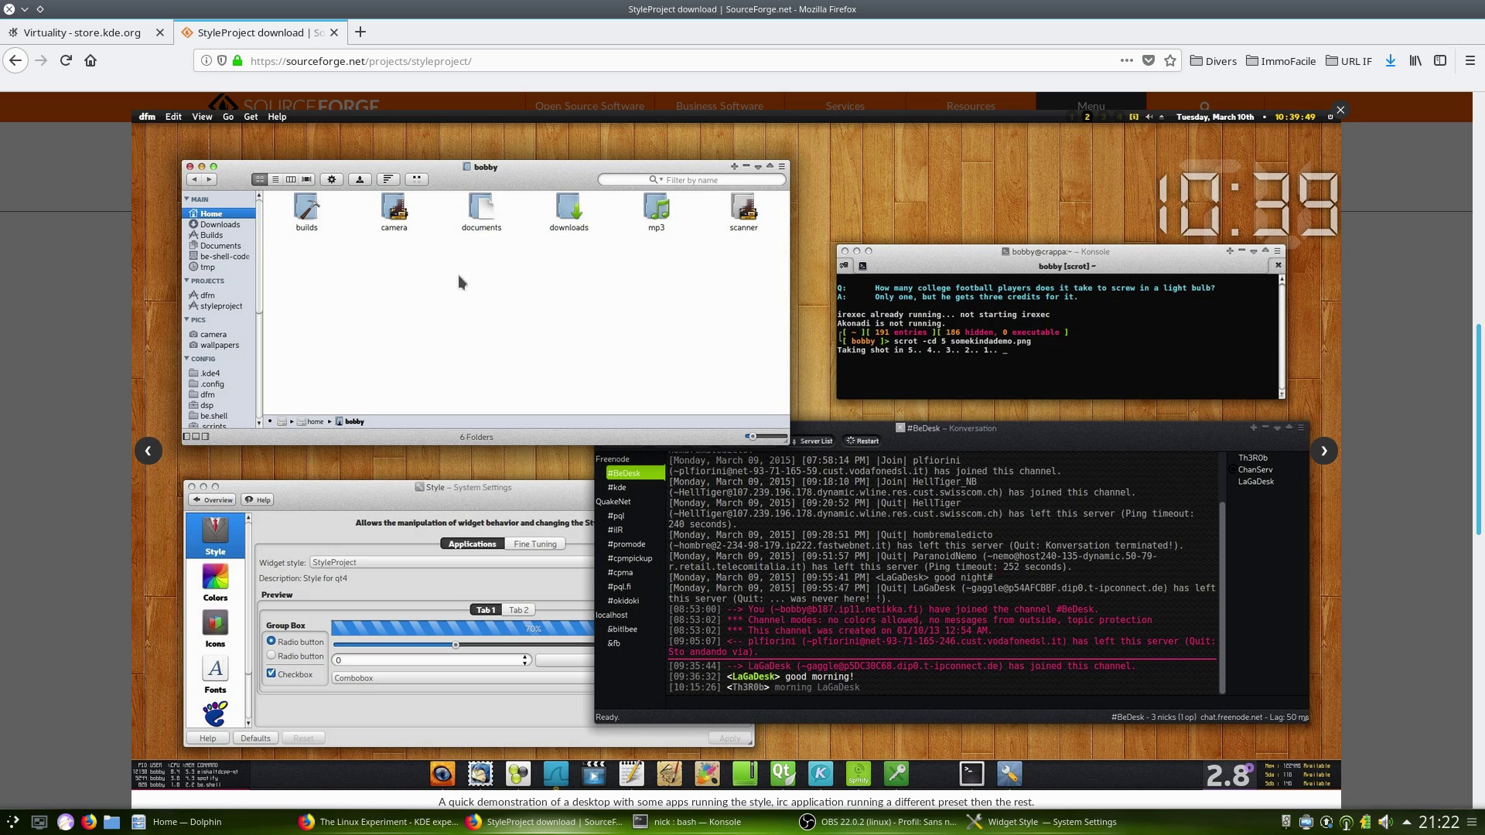
# Page the StyleProject gallery forward to the Ark screenshot, then back to the earlier desktop images.
pyautogui.click(1325, 453)
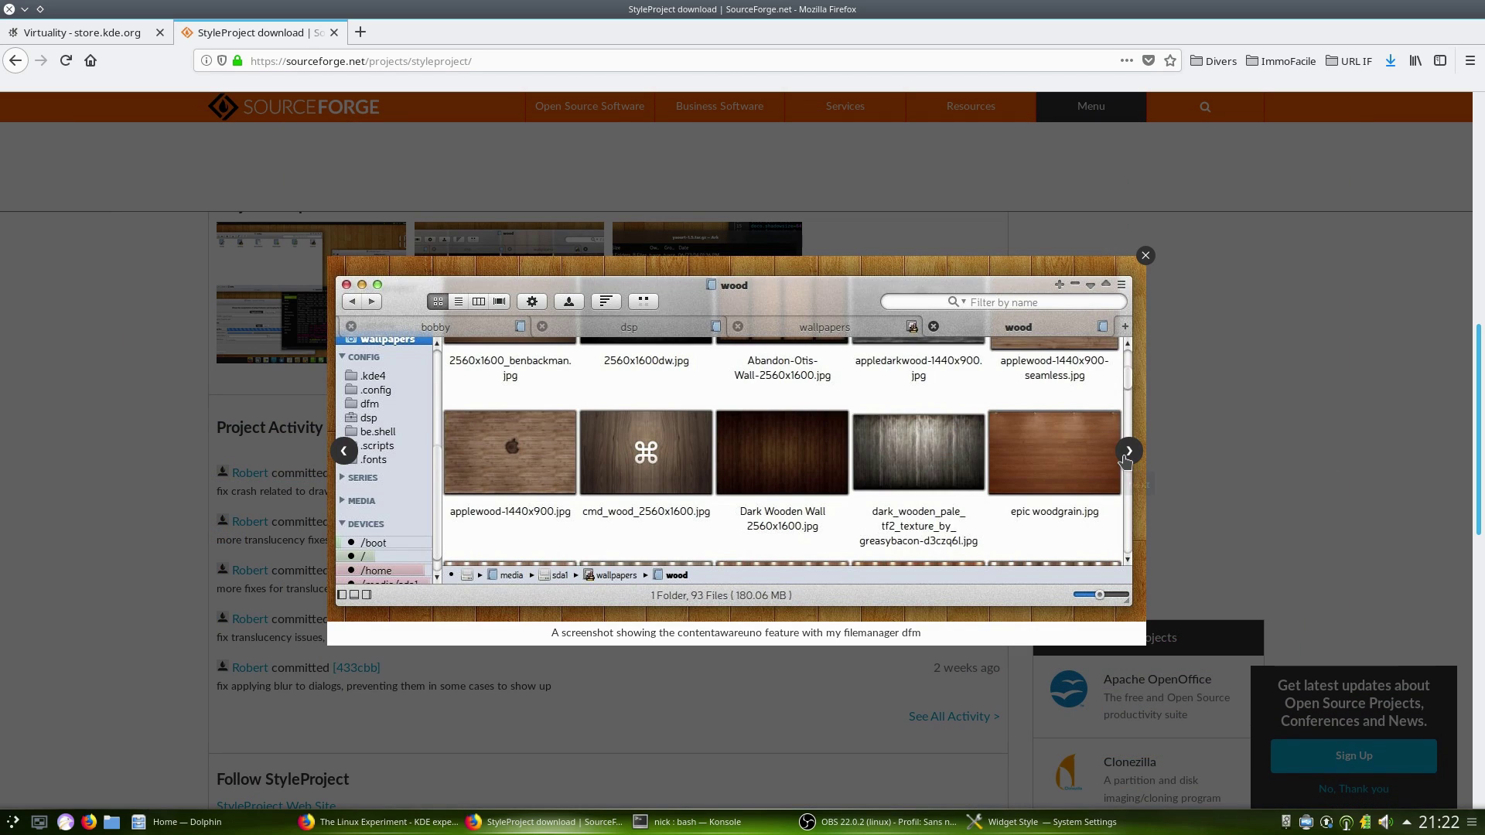
pyautogui.click(1125, 459)
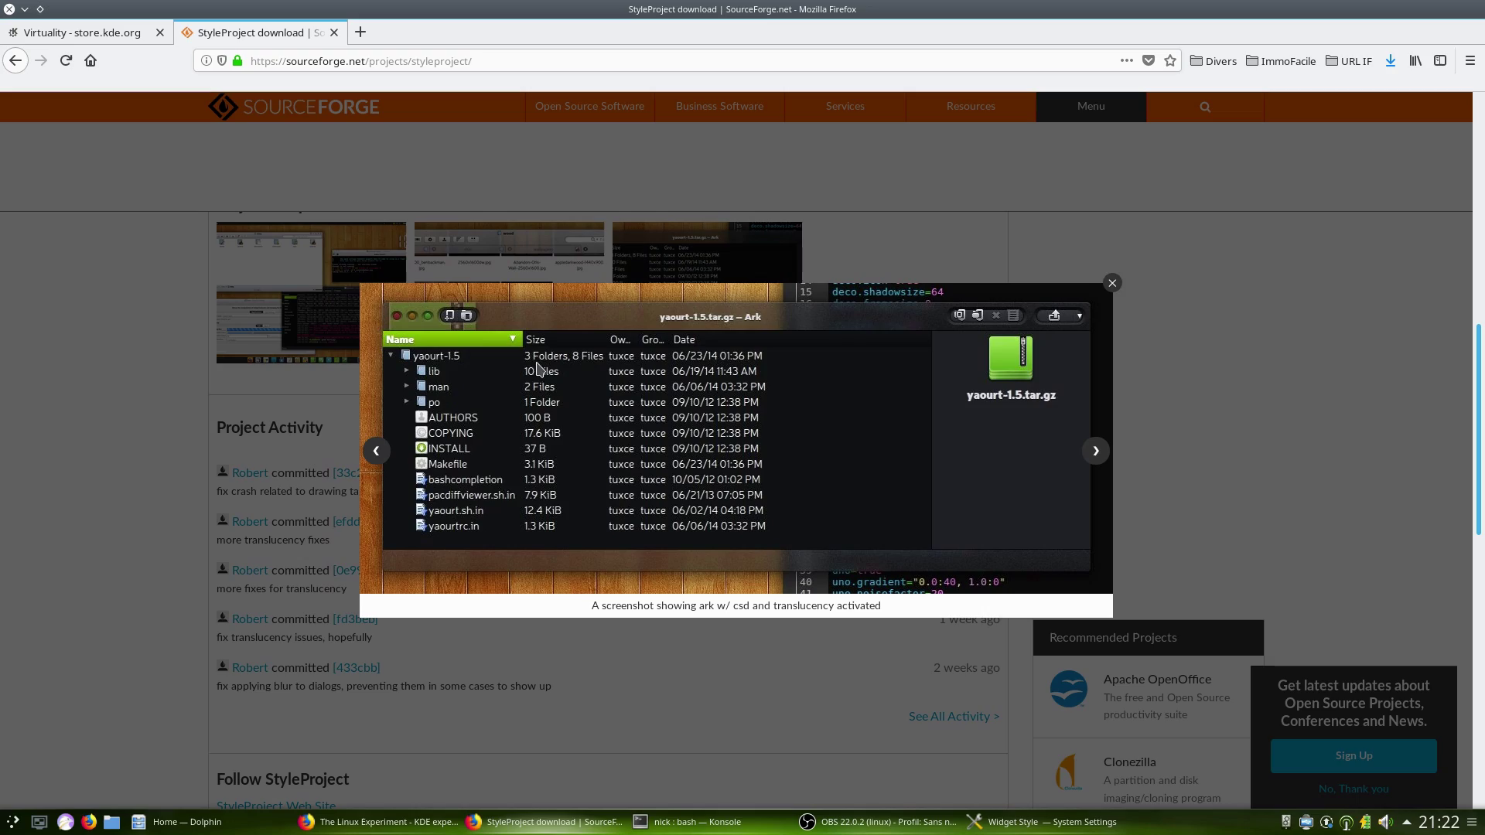
pyautogui.click(376, 455)
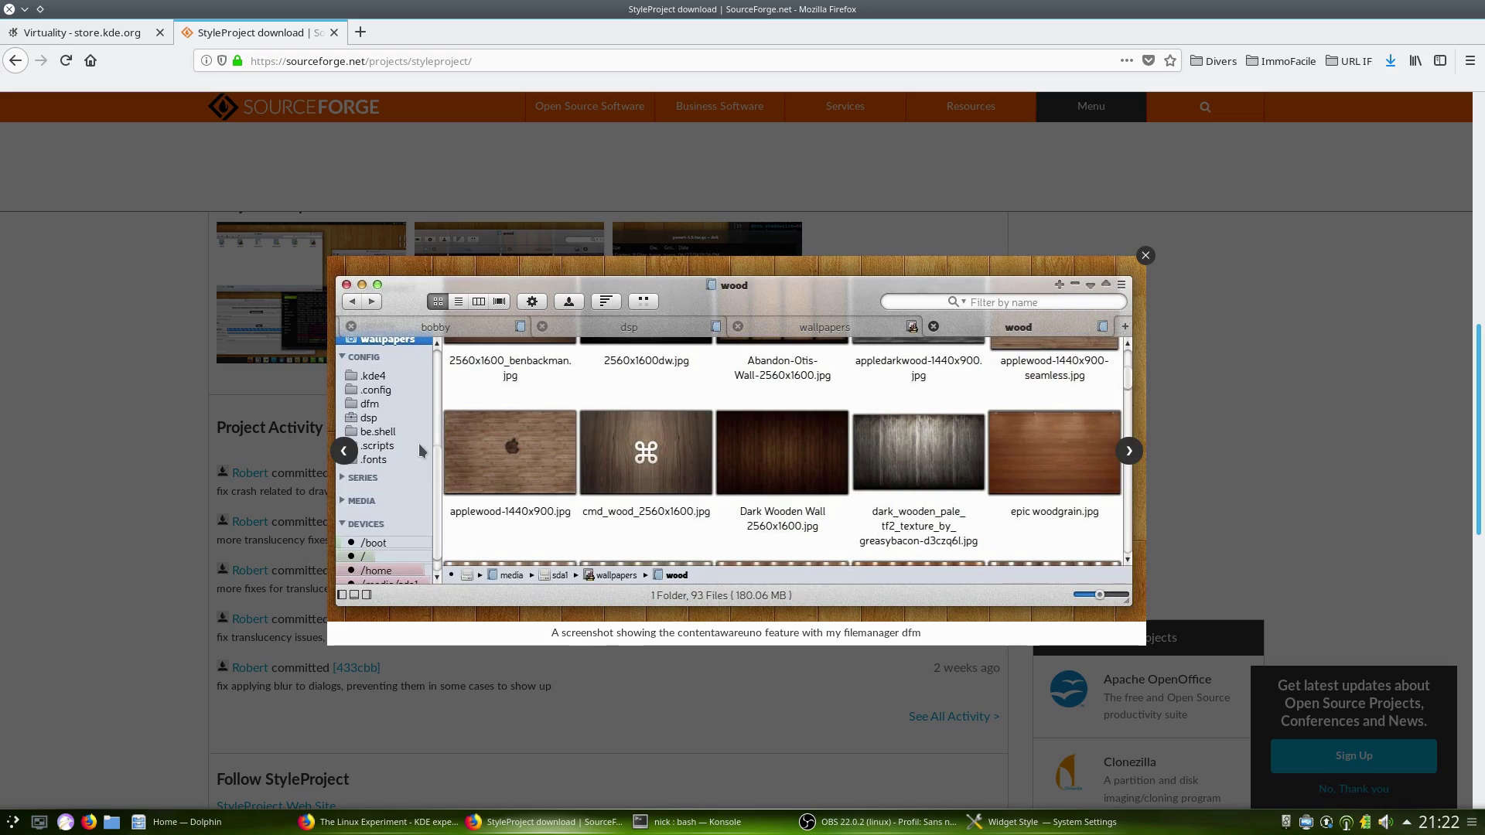
pyautogui.click(344, 450)
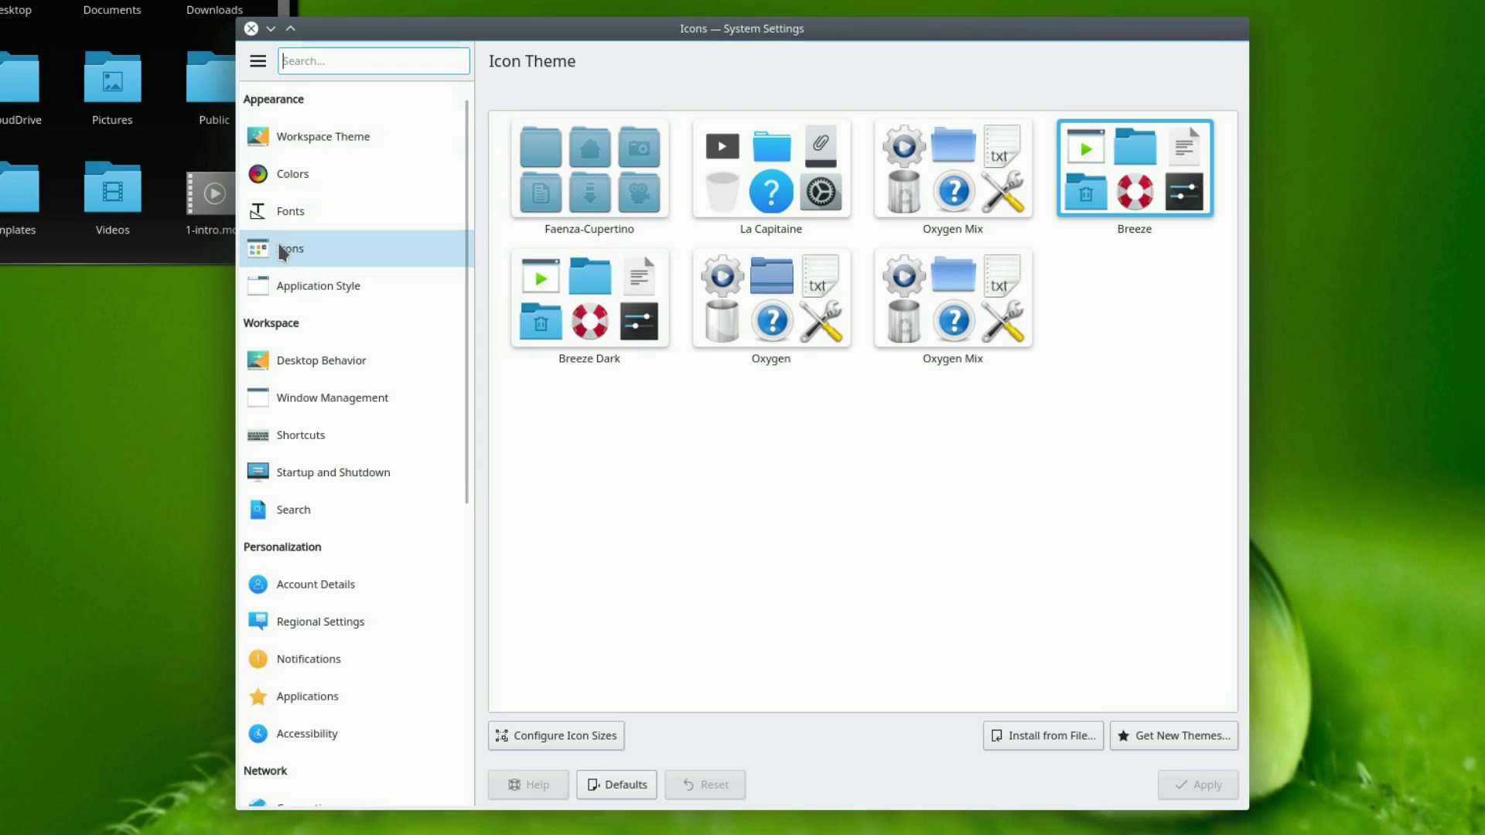
# Open the downloadable icon themes and install Zafiro icons.
pyautogui.click(291, 255)
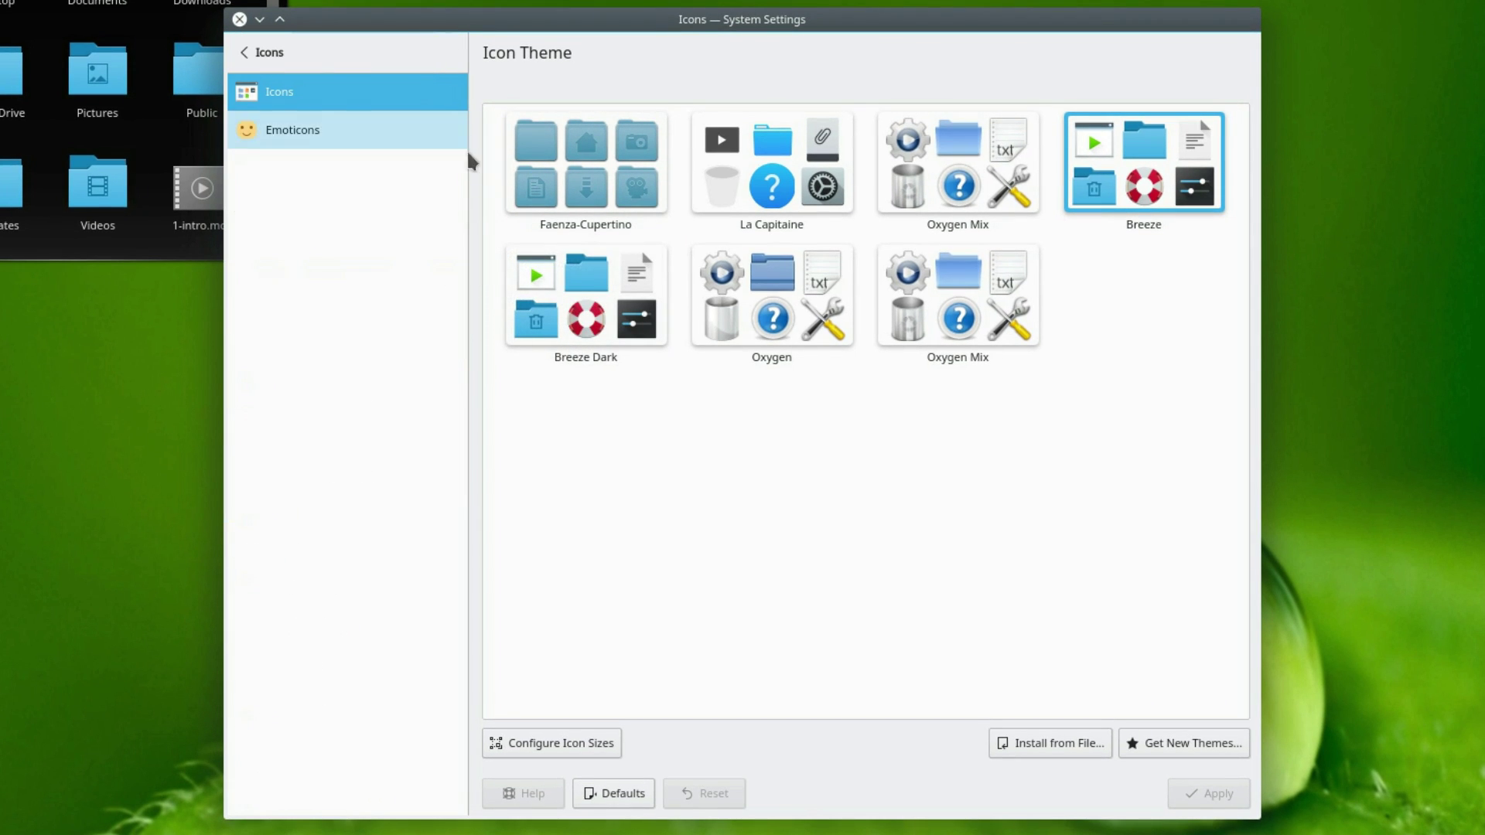
pyautogui.click(1183, 743)
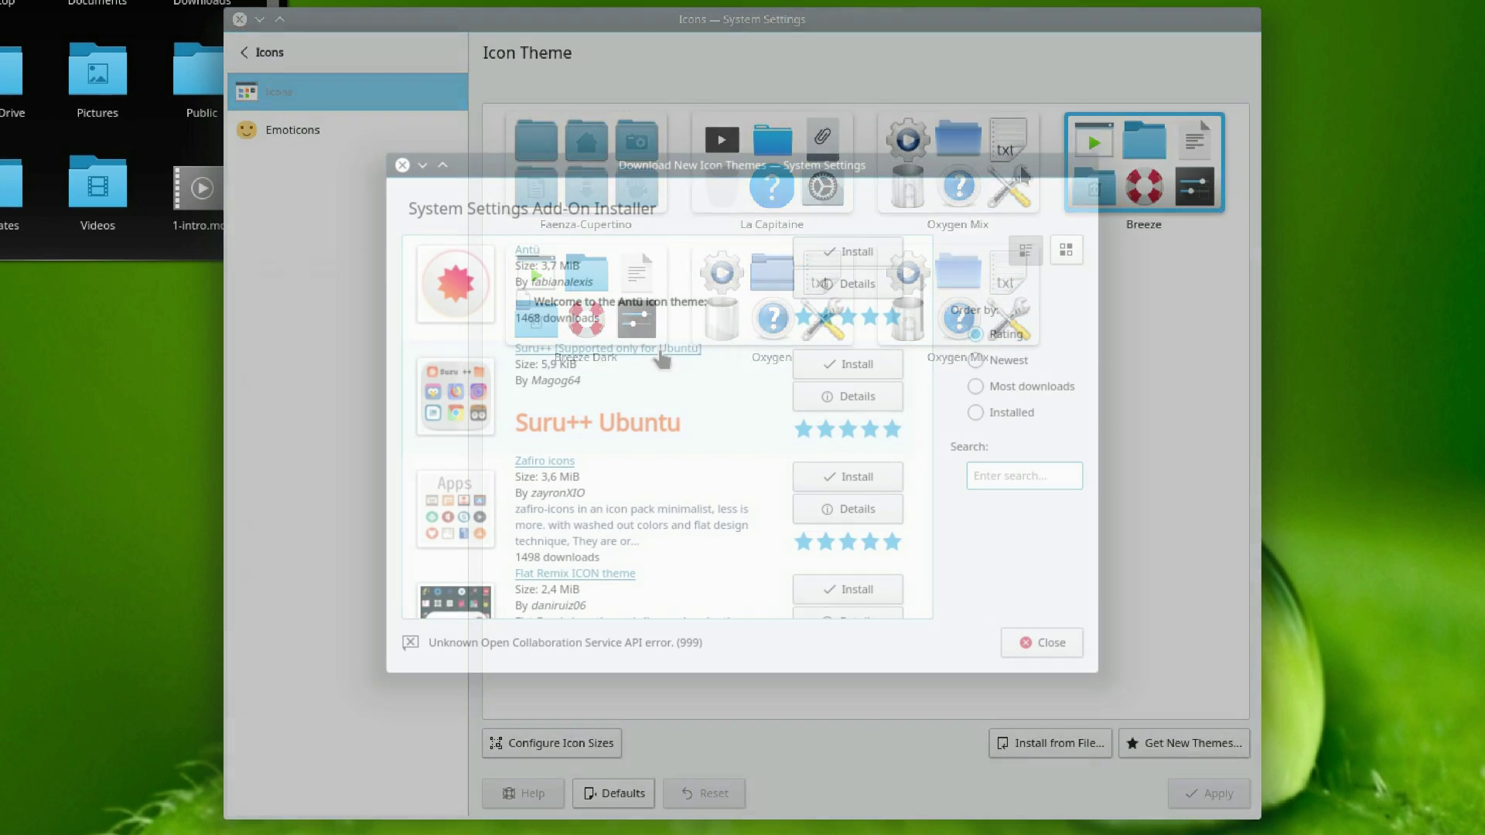
pyautogui.scroll(-2, 698, 364)
pyautogui.scroll(-2, 694, 354)
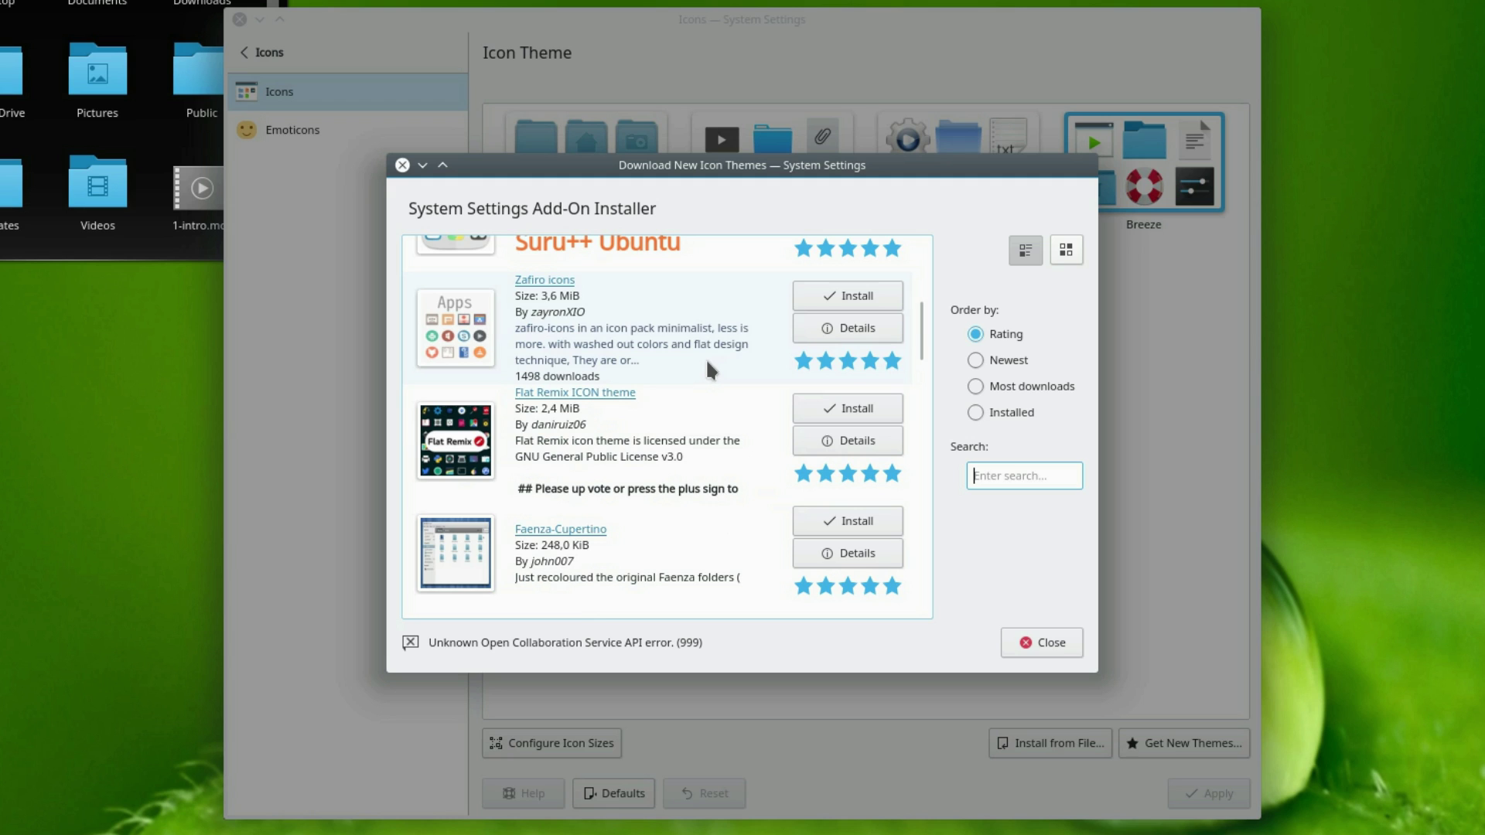
pyautogui.scroll(2, 713, 378)
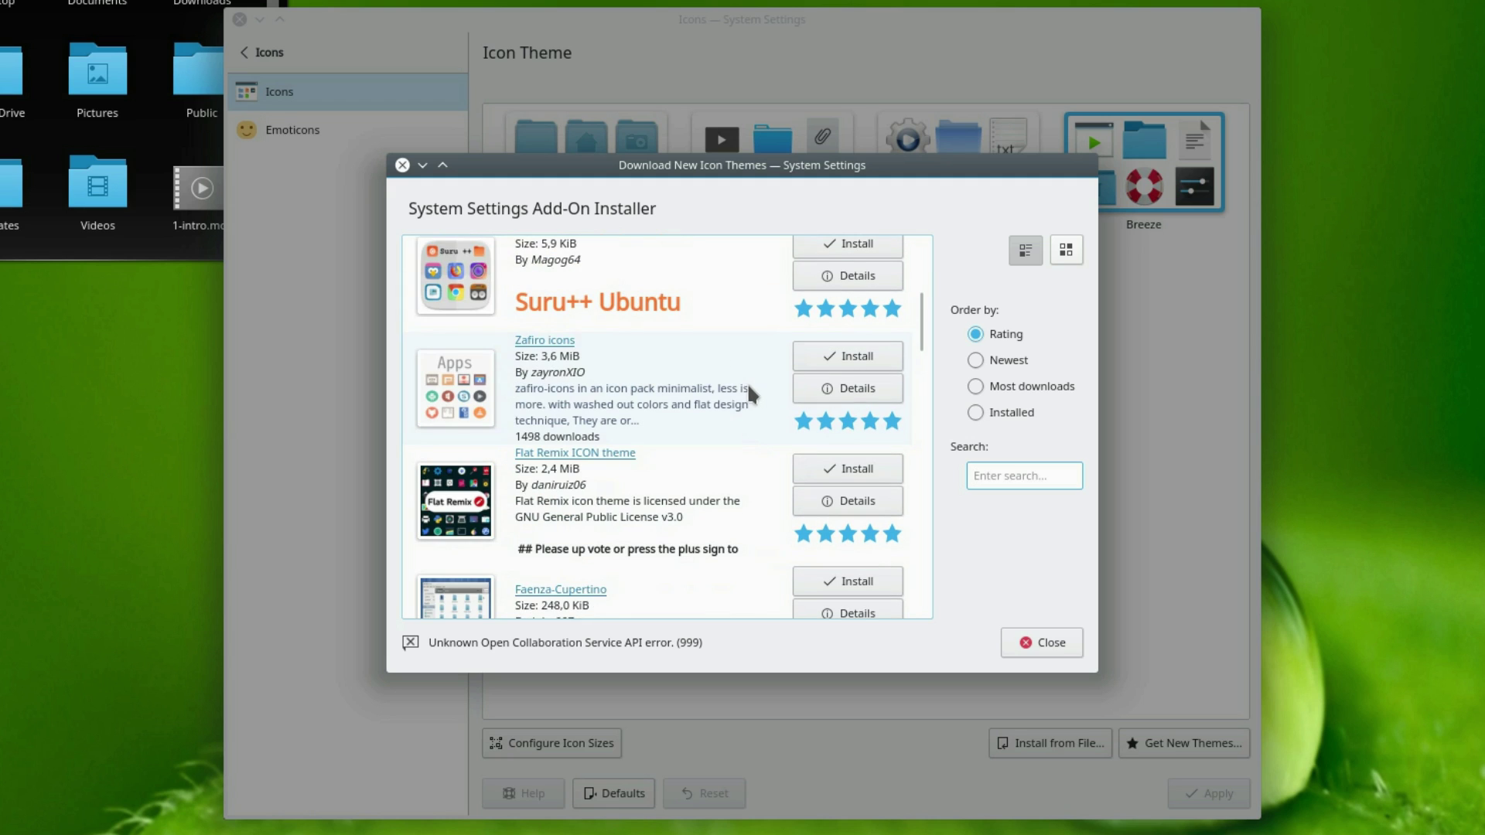
pyautogui.click(890, 355)
# Install the v18.tar.gz package of Suru++ icons.
pyautogui.scroll(1, 888, 382)
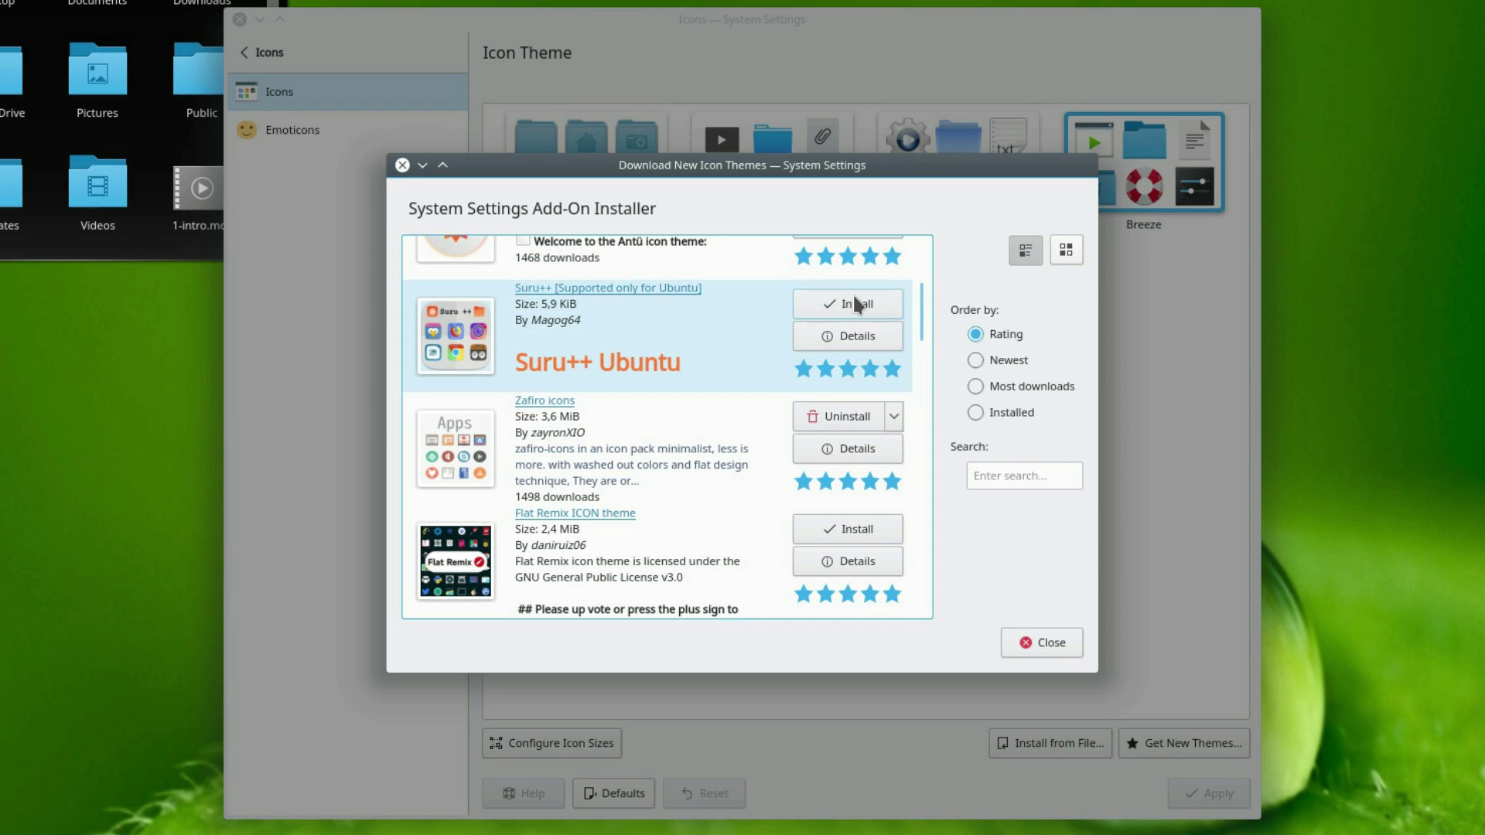
pyautogui.click(857, 305)
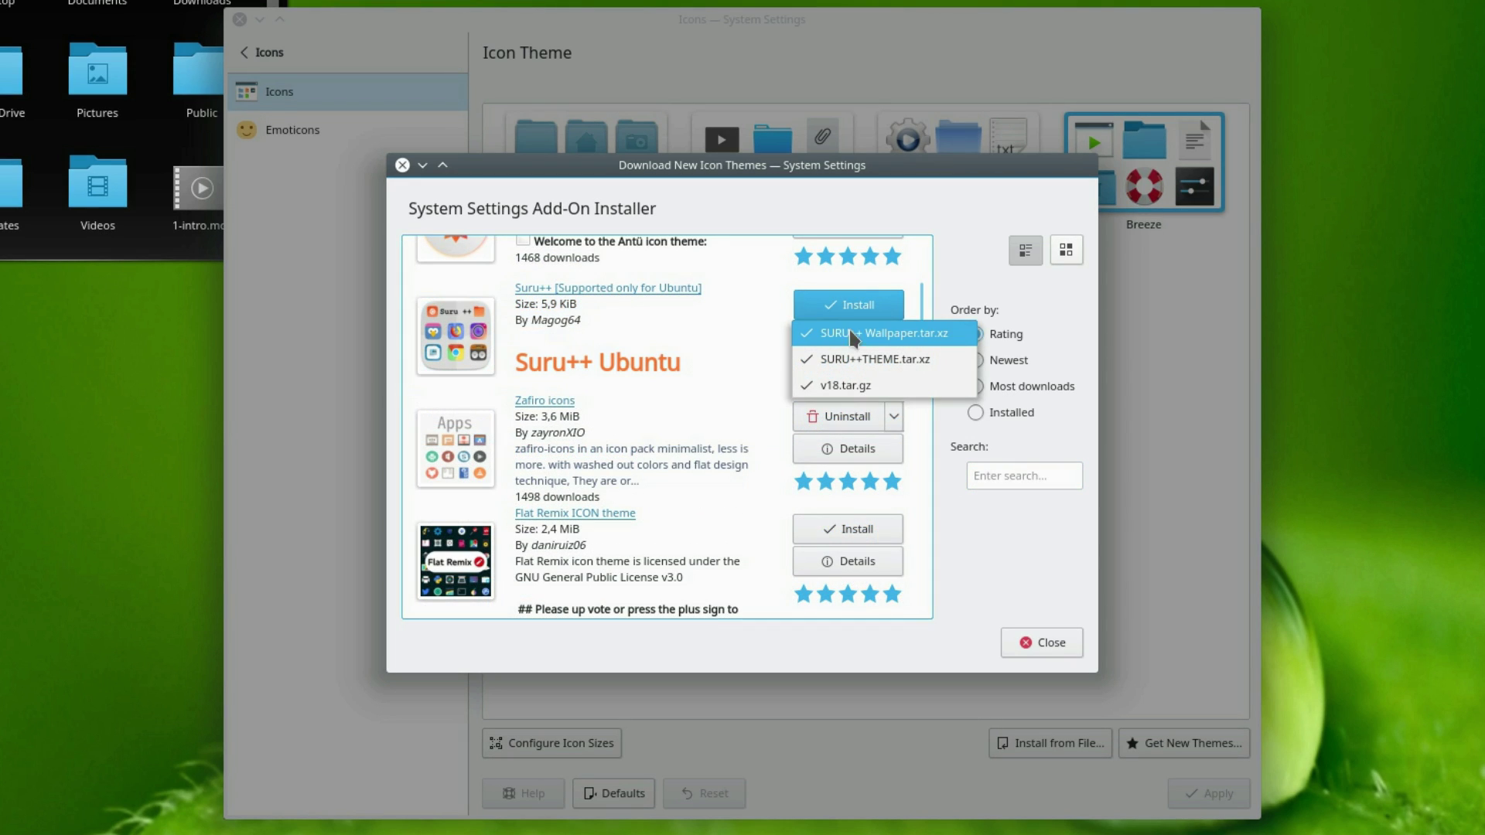
pyautogui.click(880, 390)
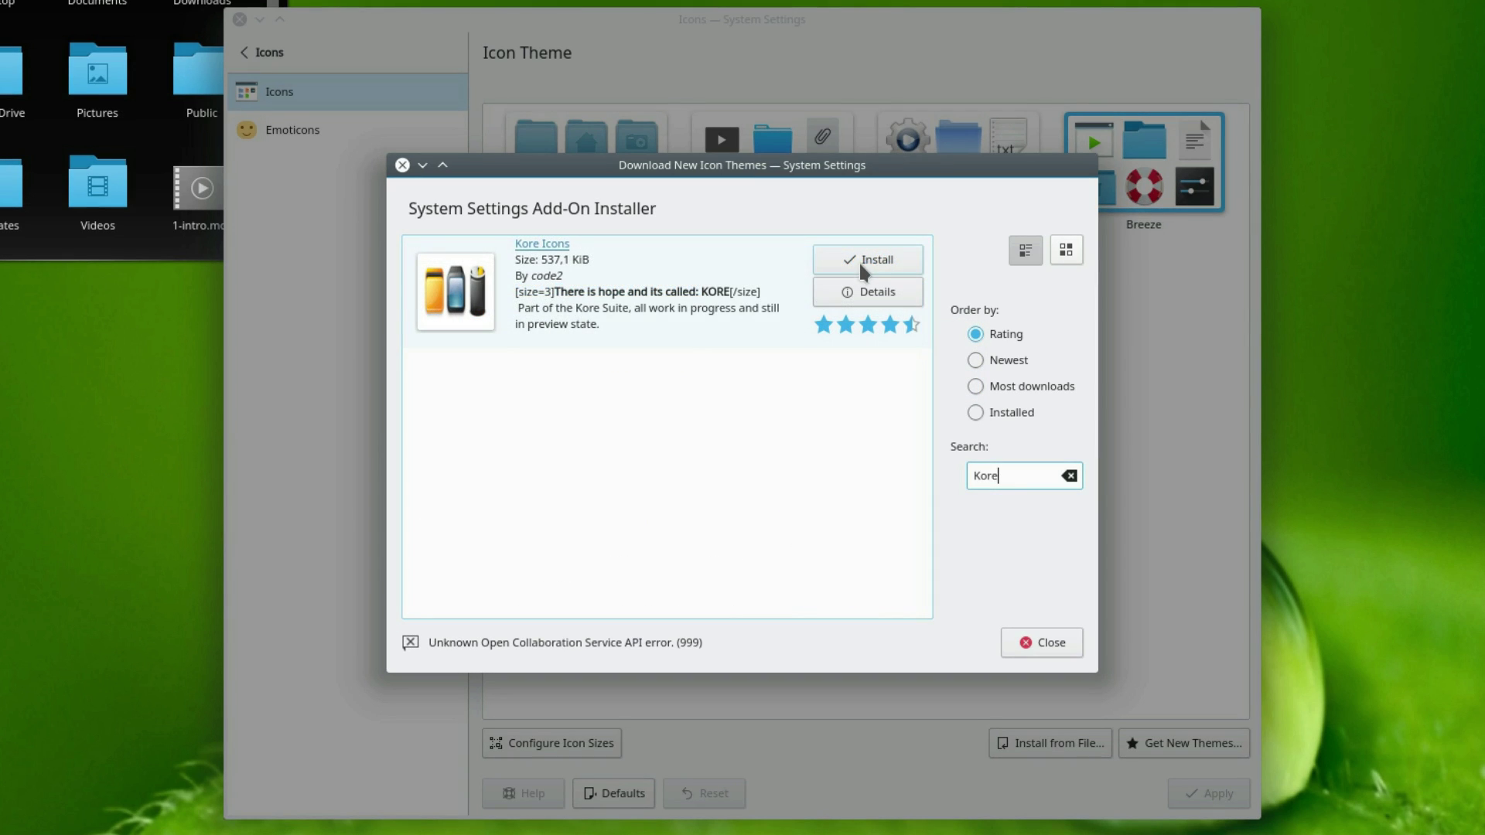
# Install the Kore Icons theme.
pyautogui.click(864, 258)
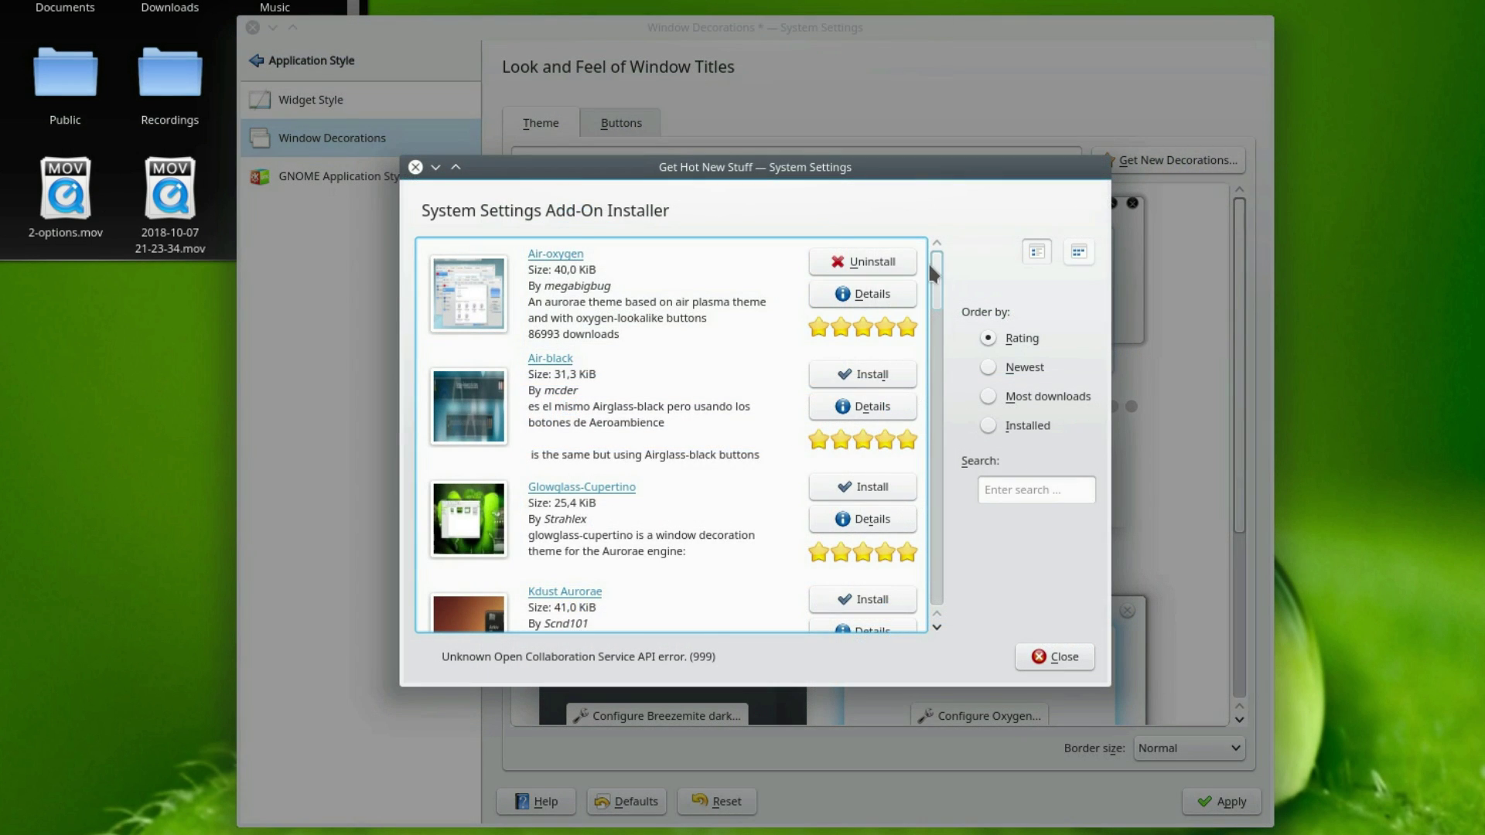
pyautogui.moveTo(937, 263); pyautogui.dragTo(933, 421)
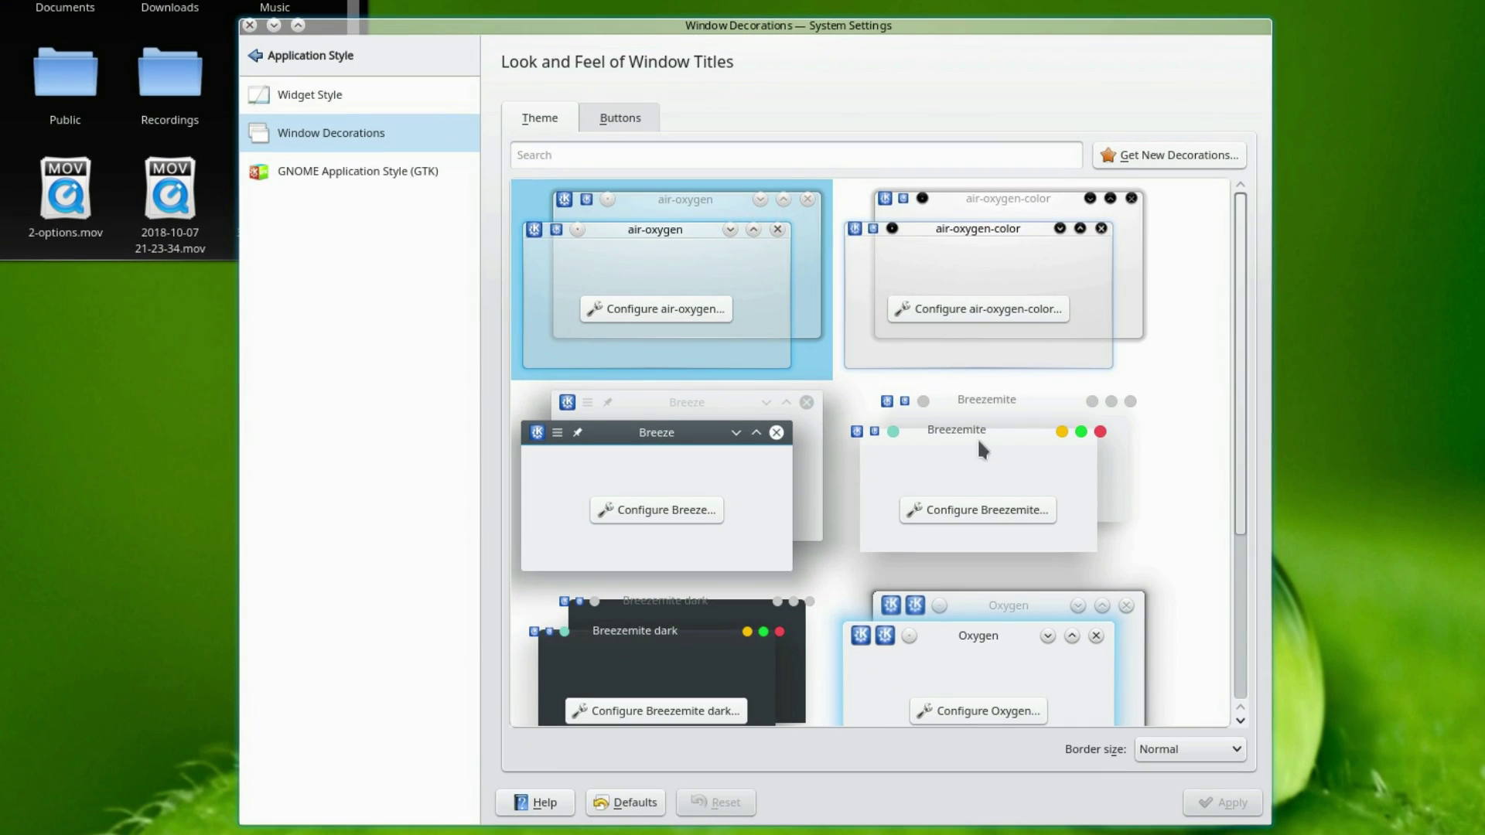
pyautogui.scroll(-3, 978, 449)
# Apply Oxygen as the window decoration and open its Configure Oxygen settings.
pyautogui.click(998, 406)
pyautogui.click(1221, 803)
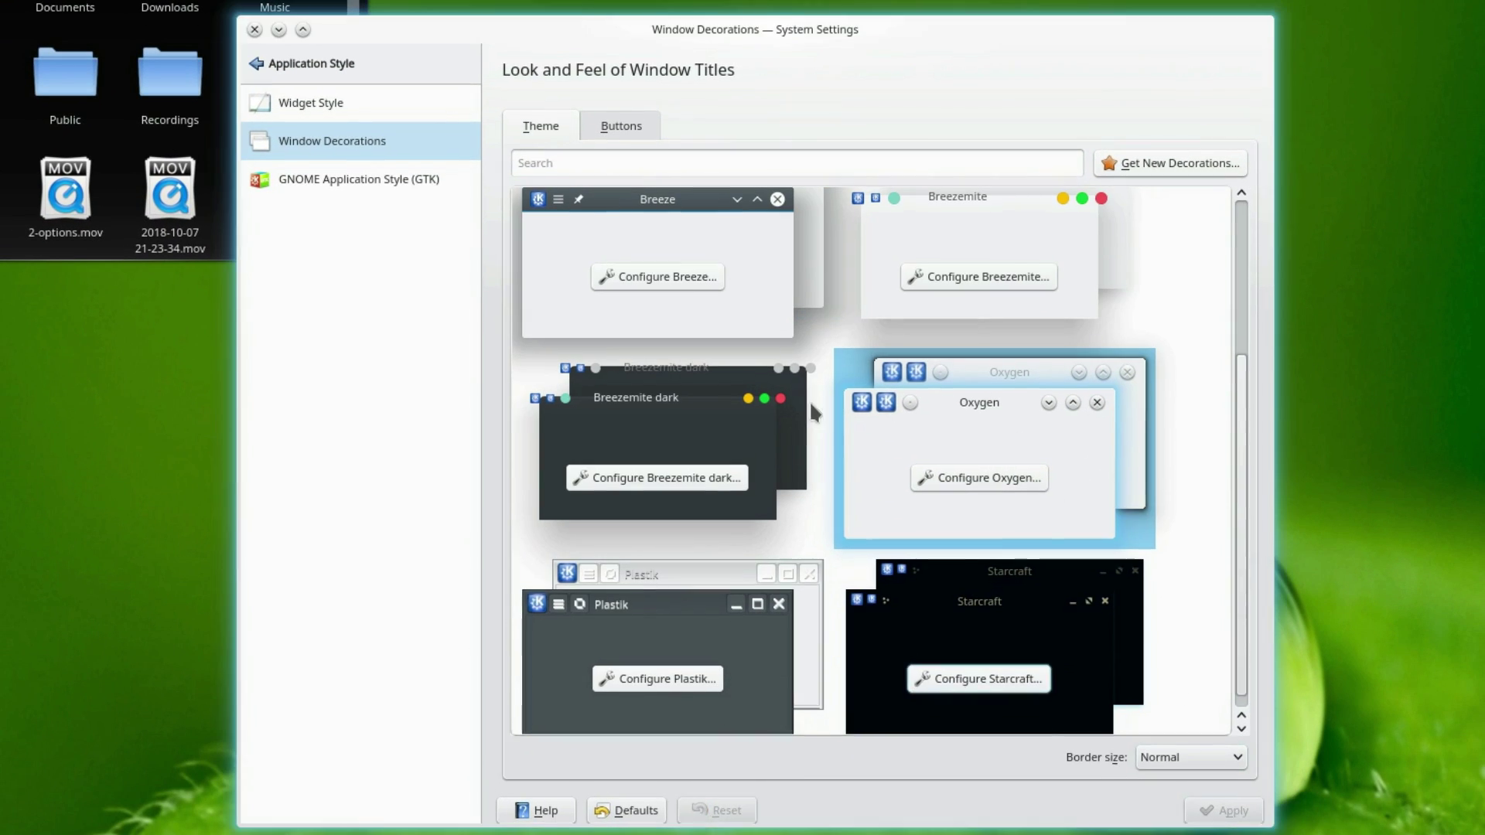
pyautogui.click(979, 477)
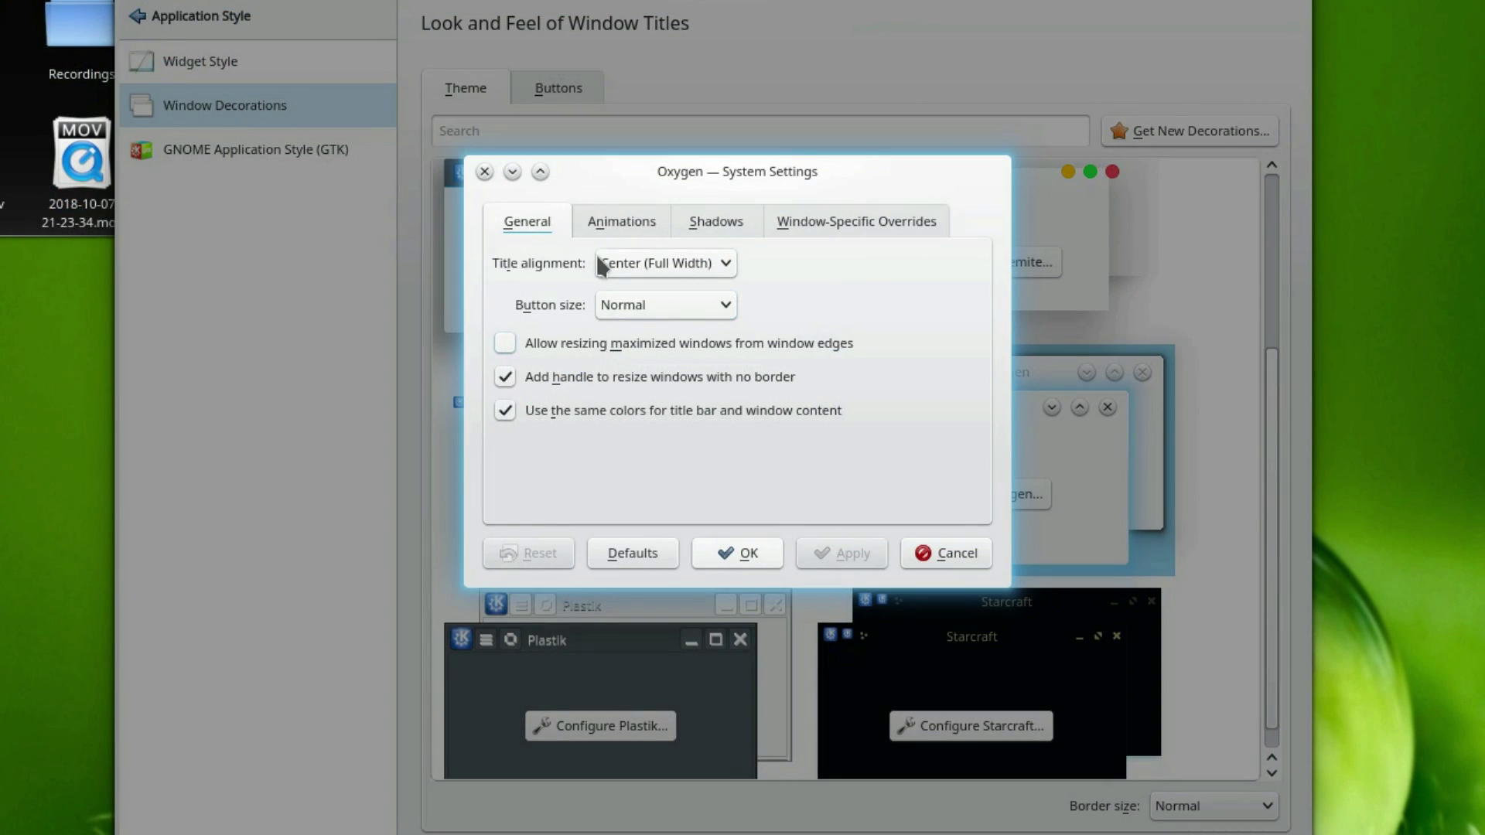
# Review the Oxygen Animations, Shadows and Window-Specific Overrides tabs.
pyautogui.click(627, 224)
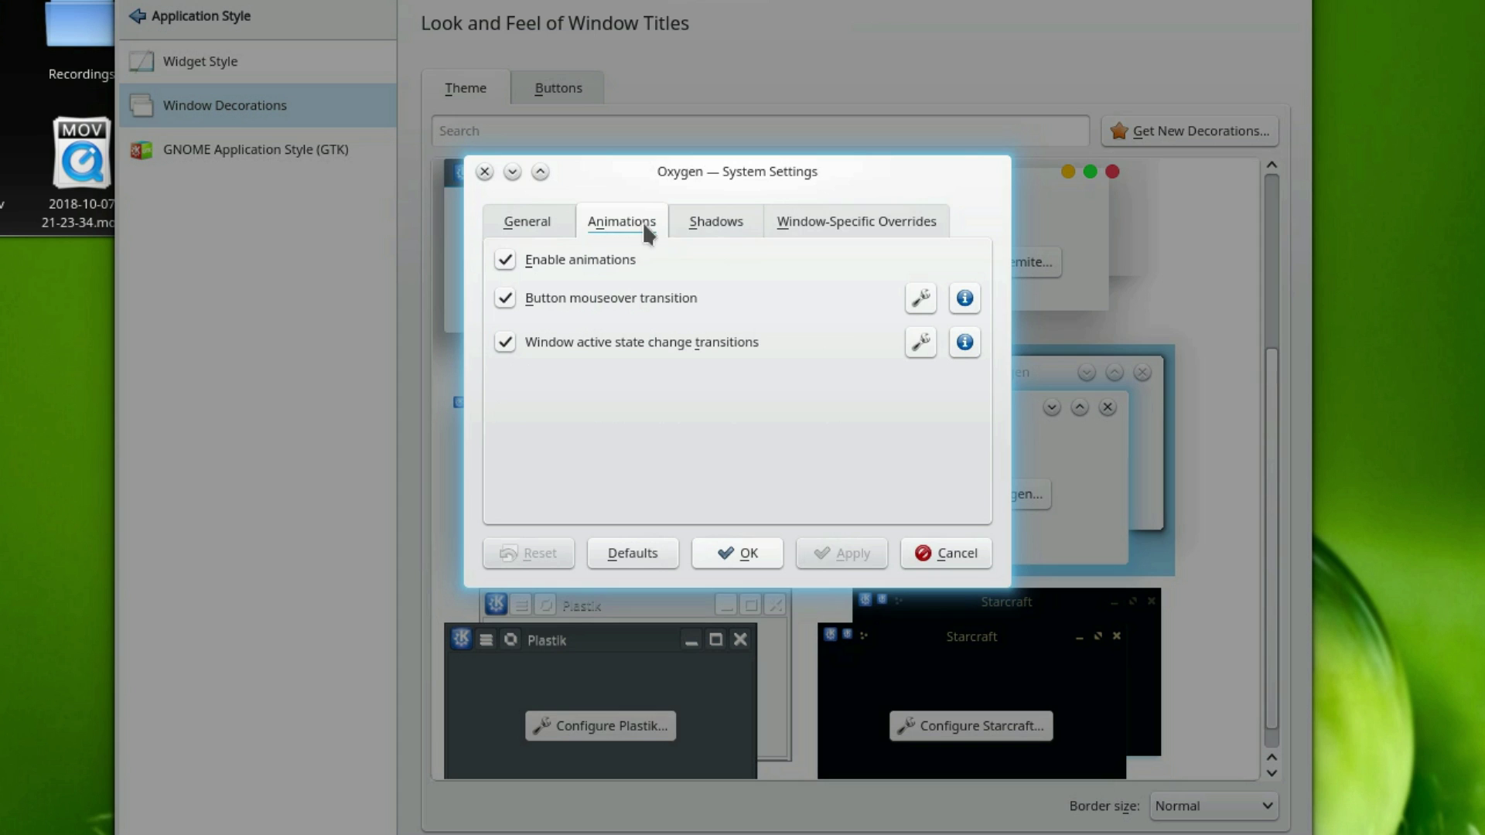
pyautogui.click(729, 218)
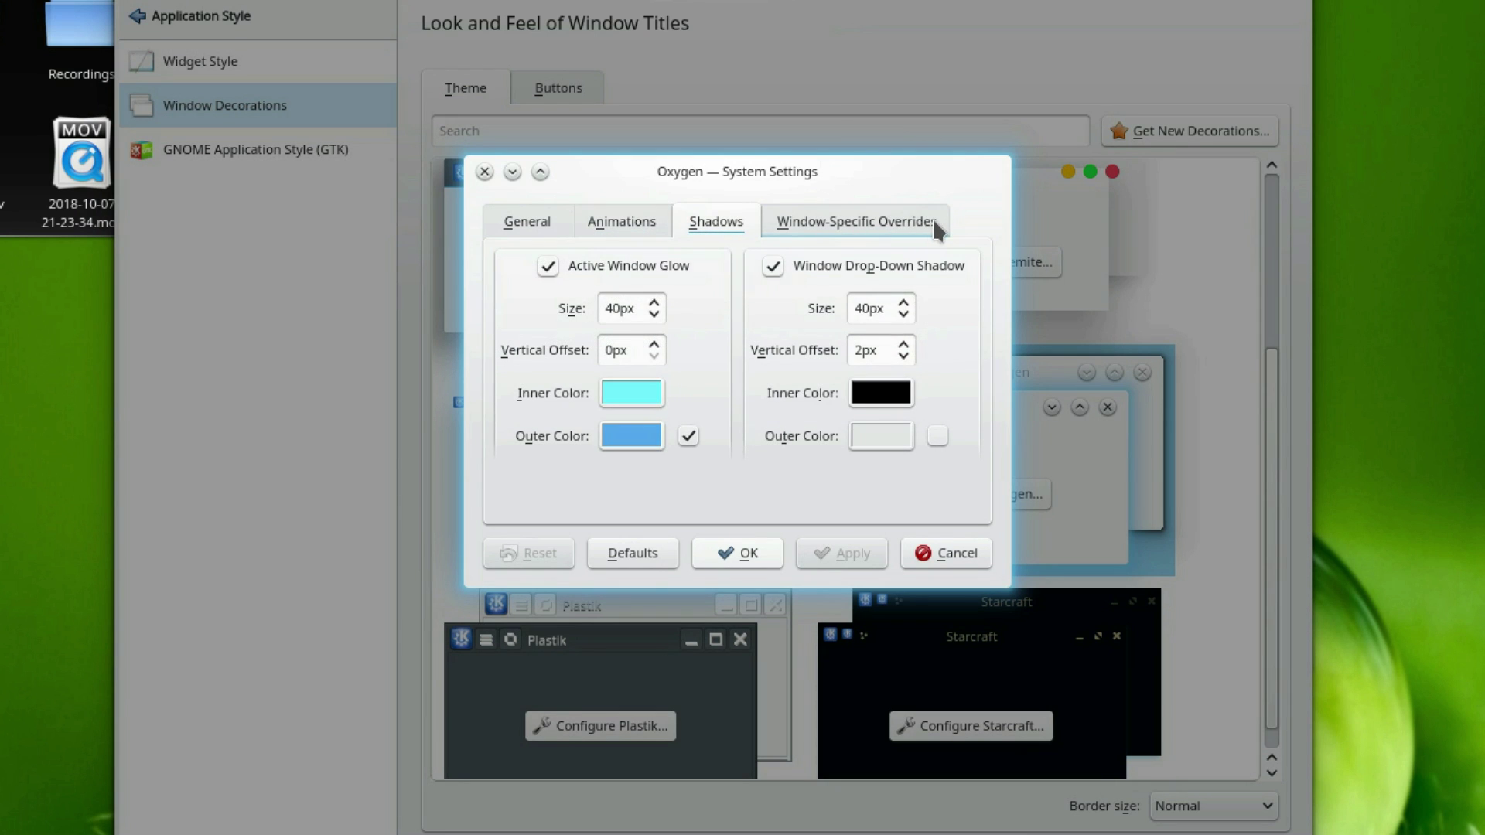
pyautogui.click(836, 219)
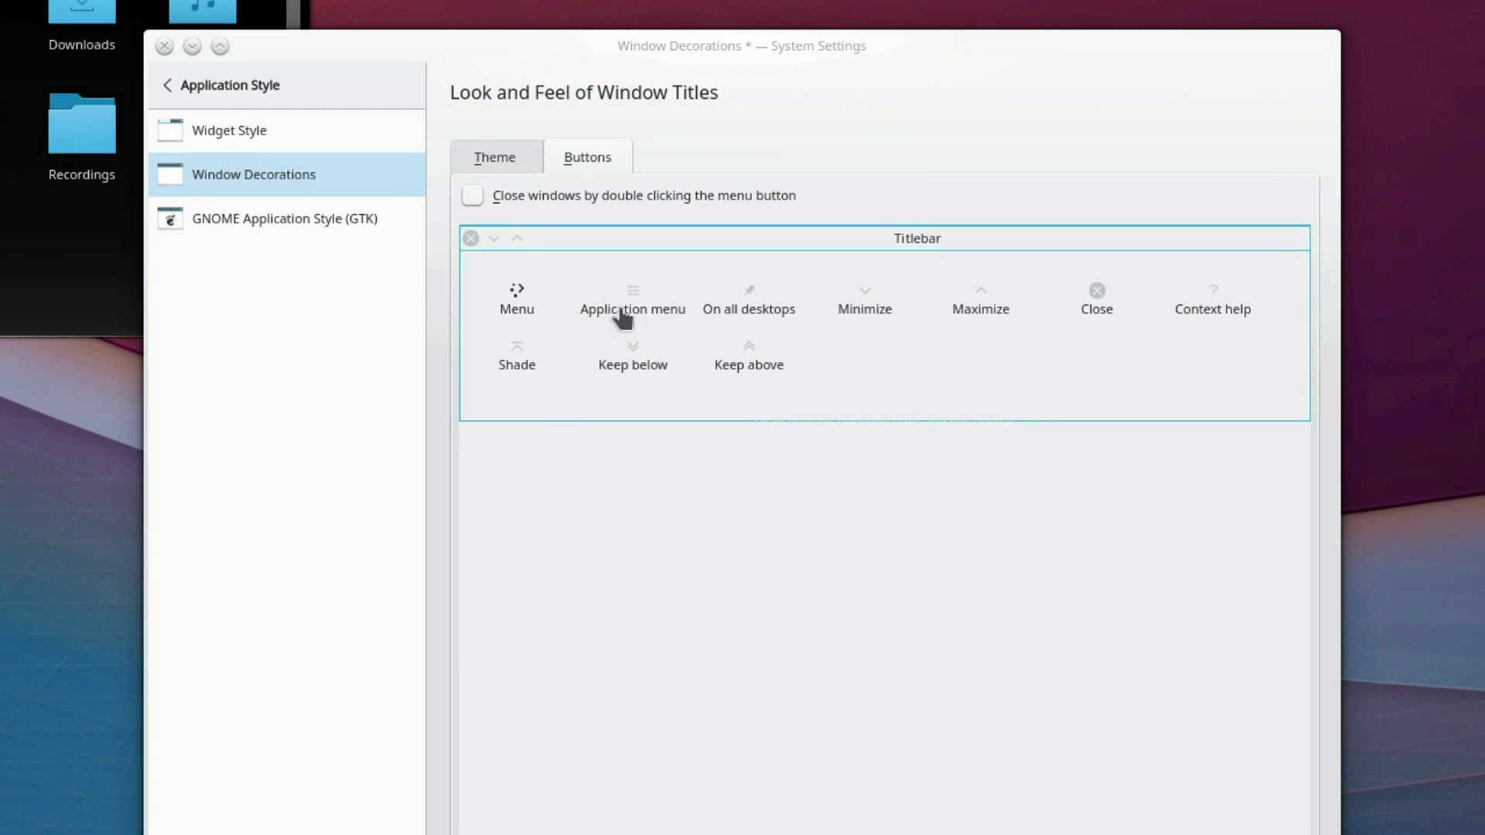
# Add an Application menu button at the end of the Oxygen titlebar.
pyautogui.moveTo(531, 253); pyautogui.dragTo(1194, 253)
pyautogui.moveTo(1300, 247); pyautogui.dragTo(1302, 244)
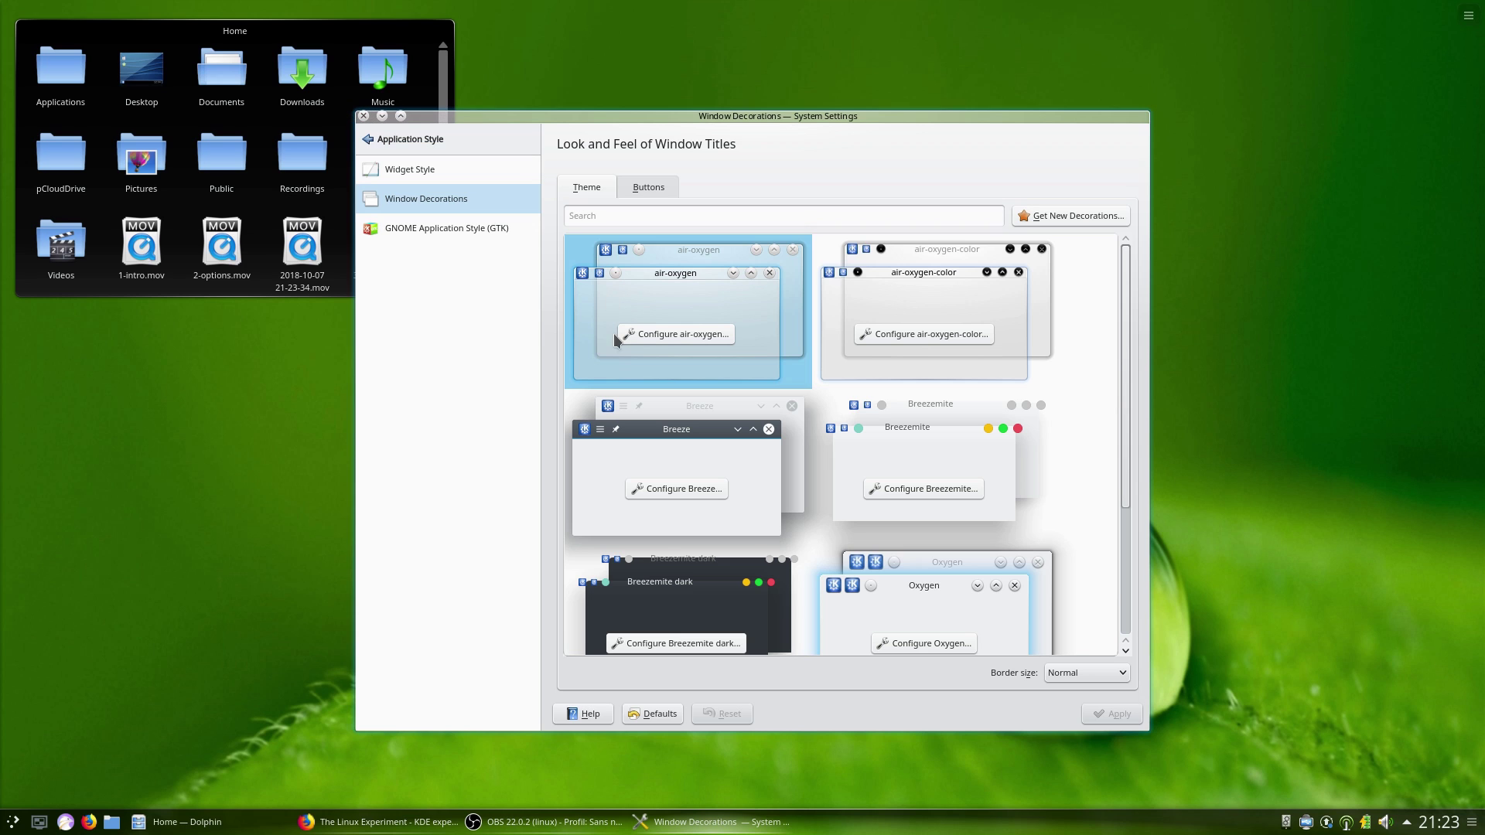
pyautogui.scroll(-2, 928, 441)
# Reselect Oxygen, then keep Breeze as both GTK2 and GTK3 theme on the GTK page.
pyautogui.click(944, 424)
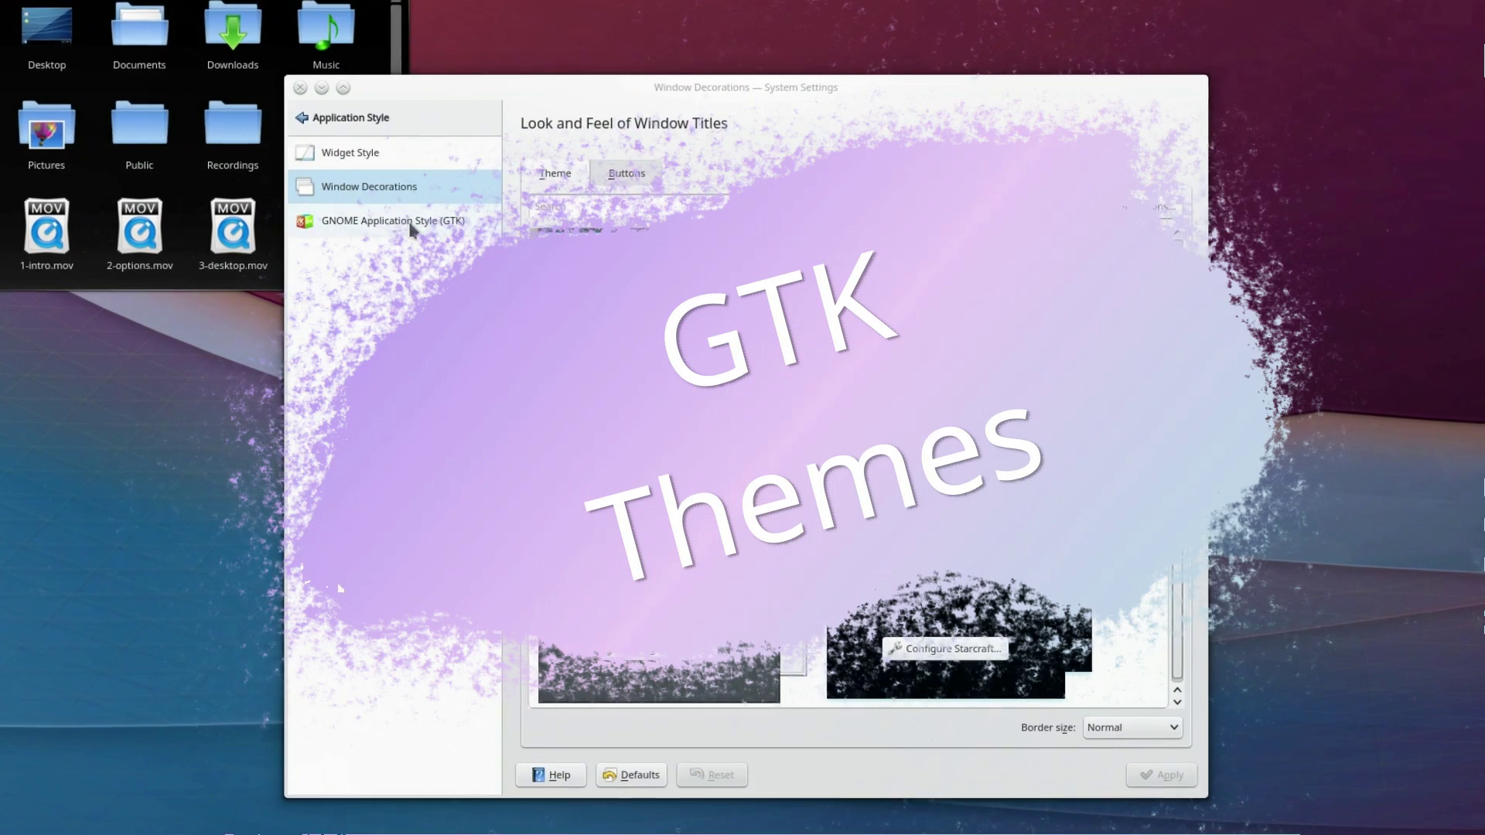
pyautogui.click(398, 242)
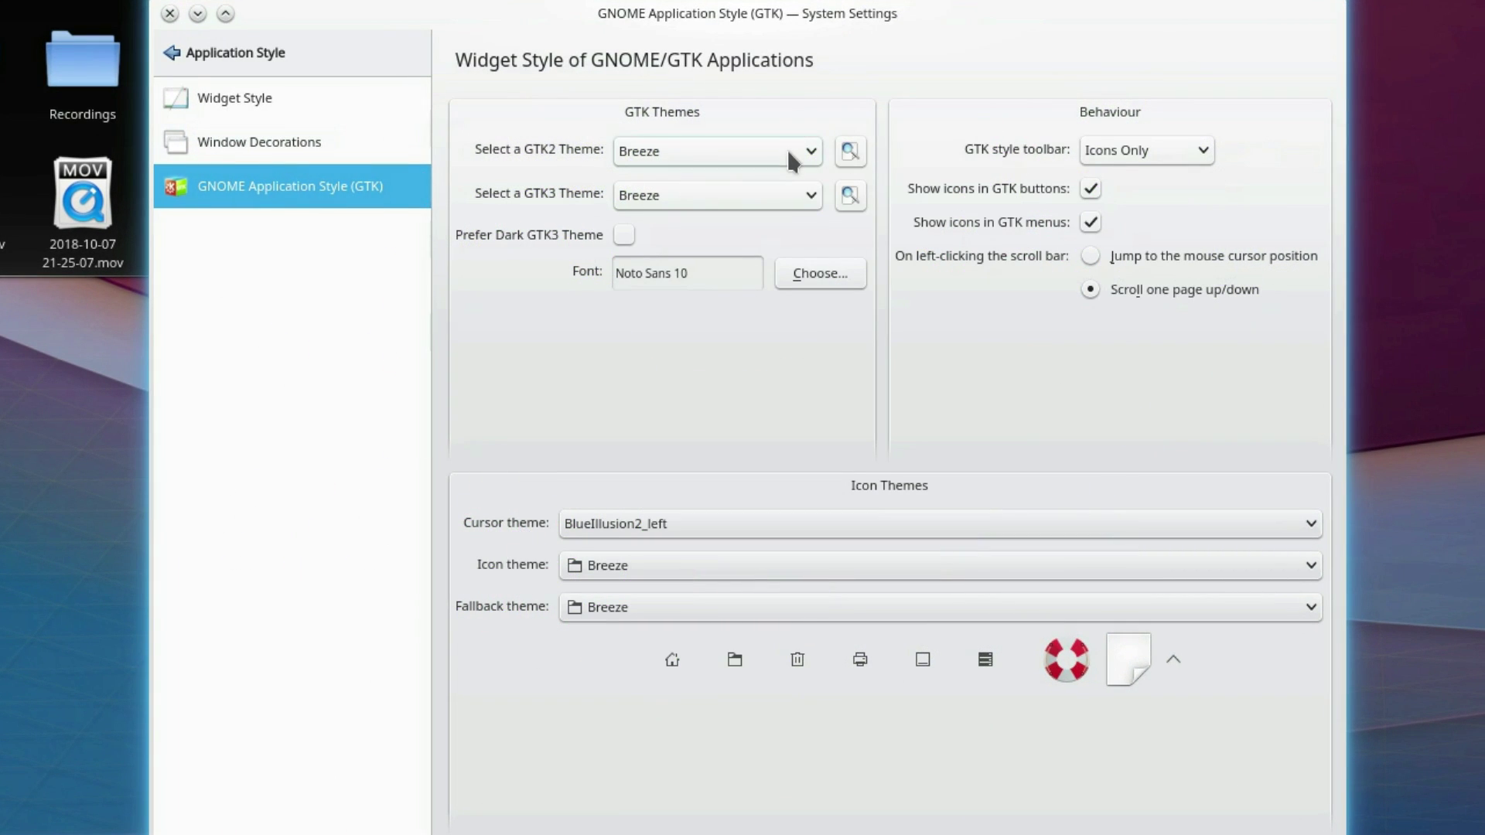
pyautogui.click(788, 151)
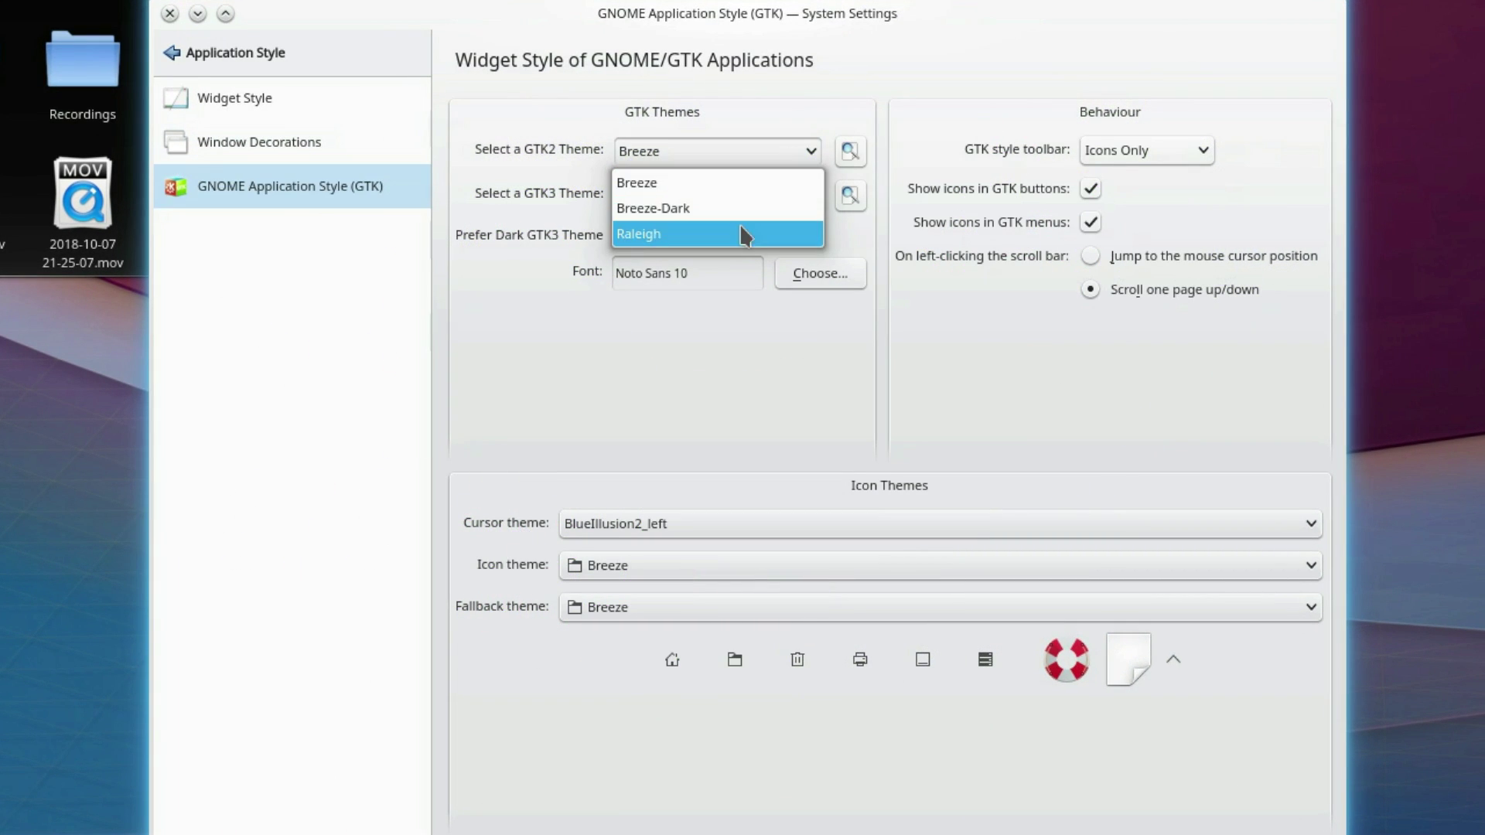
pyautogui.click(745, 183)
pyautogui.click(759, 190)
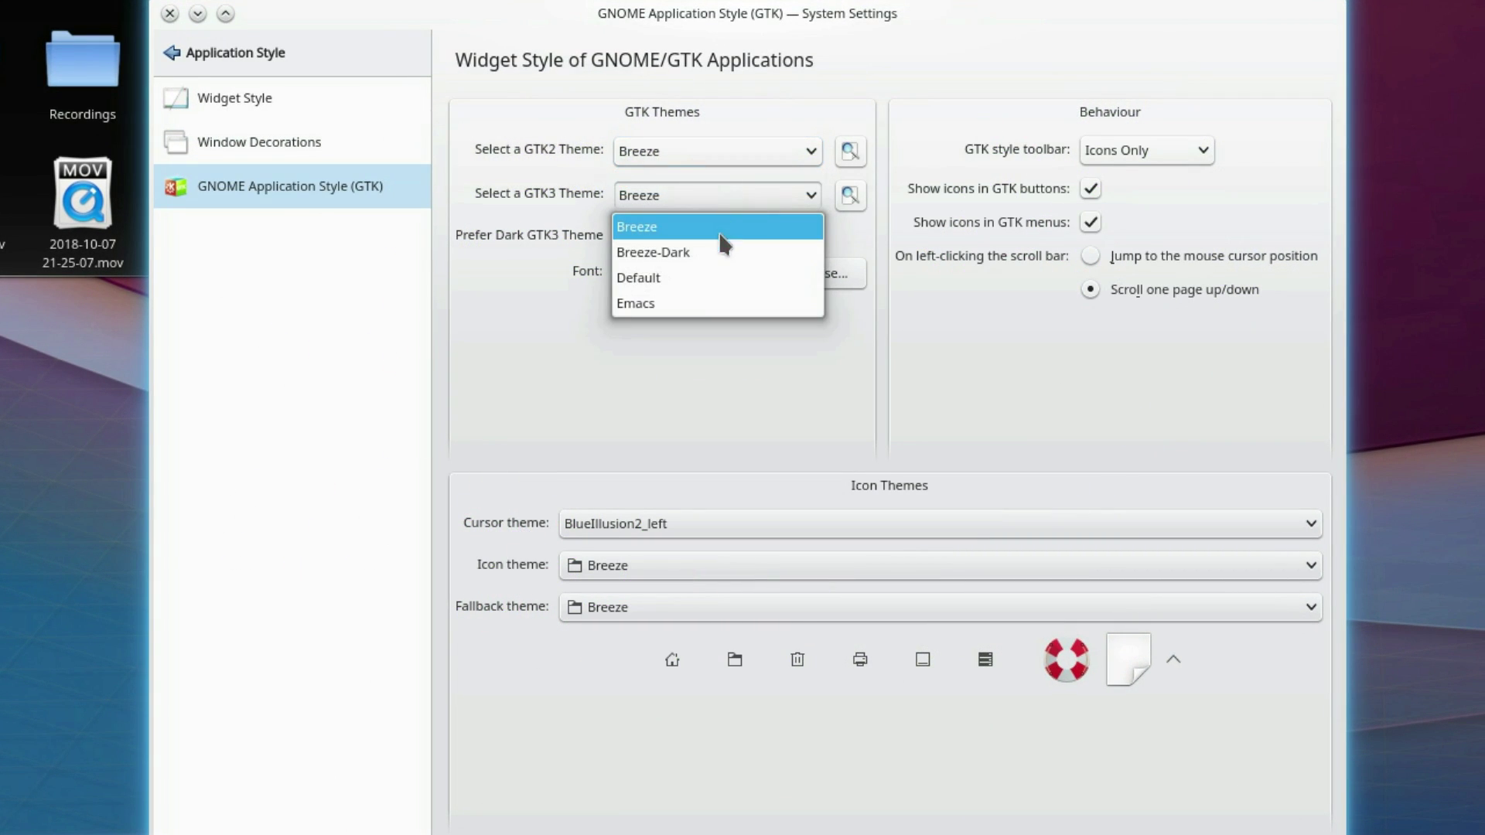
pyautogui.click(705, 226)
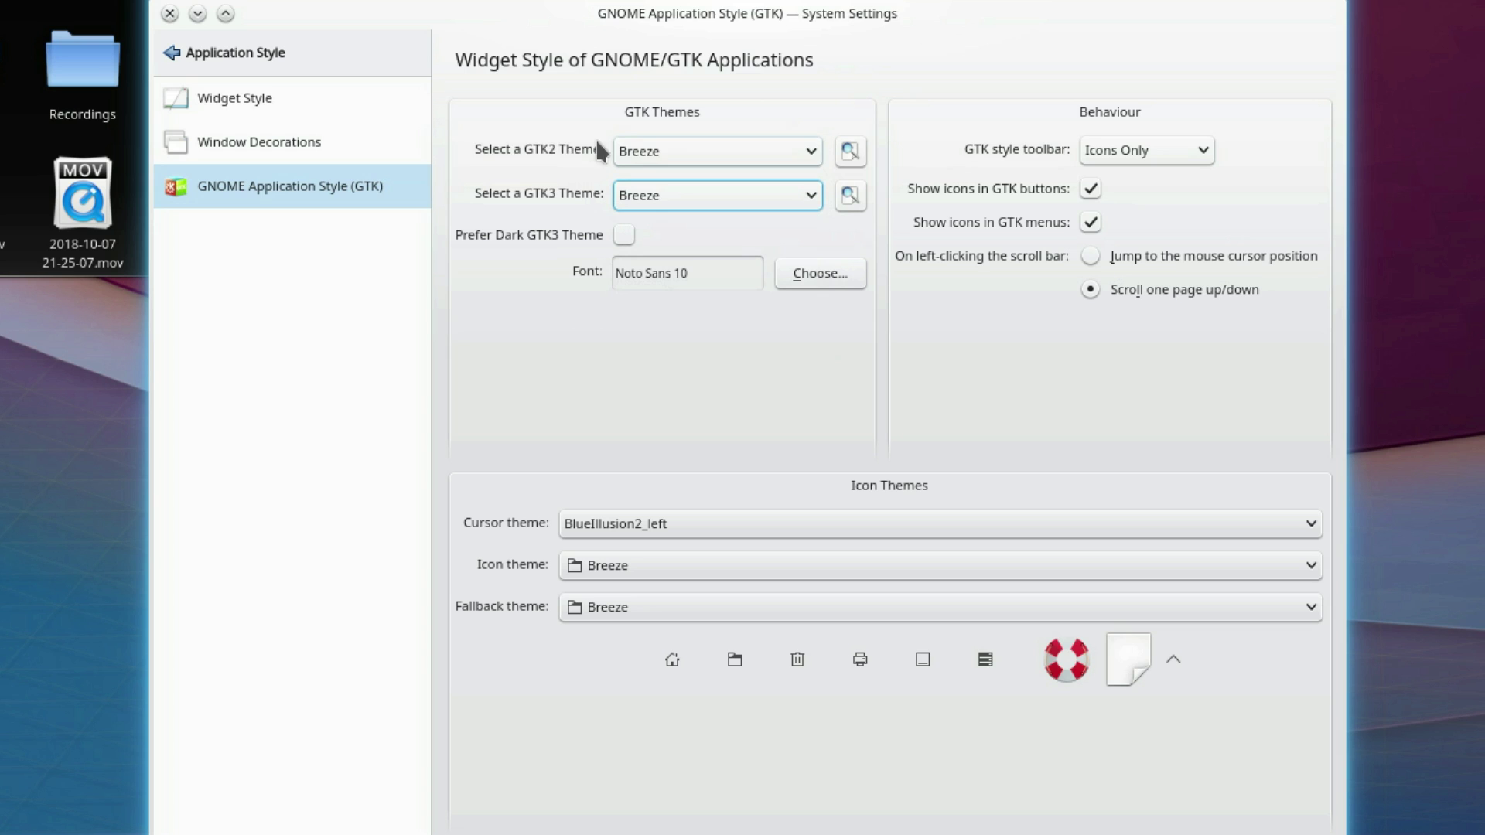
# Preview the Breeze GTK2 theme's Page1 and Page2 widgets, then reconfirm Breeze for GTK3.
pyautogui.click(854, 151)
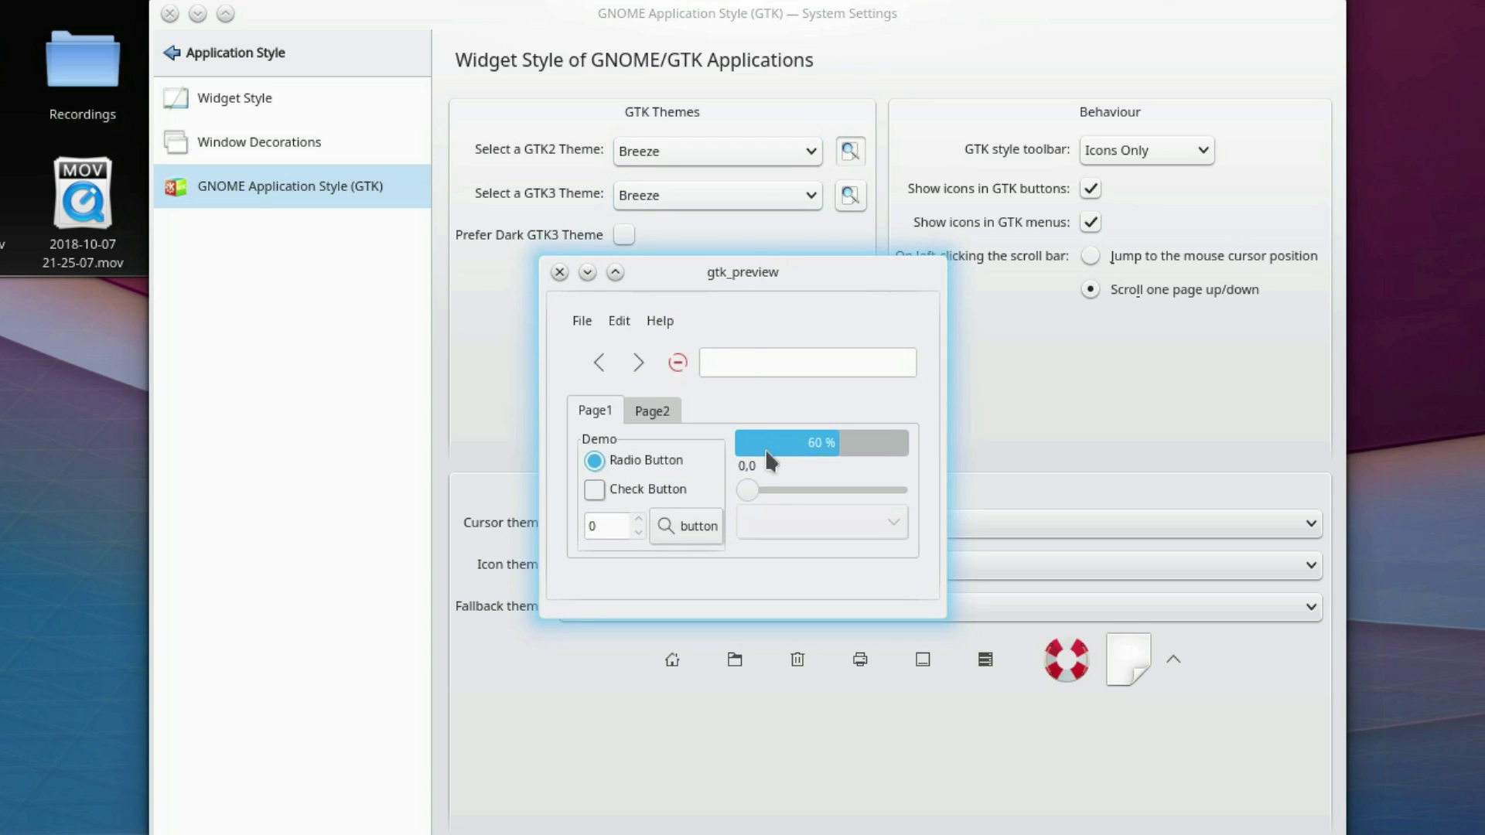
pyautogui.click(648, 416)
pyautogui.click(588, 411)
pyautogui.click(559, 271)
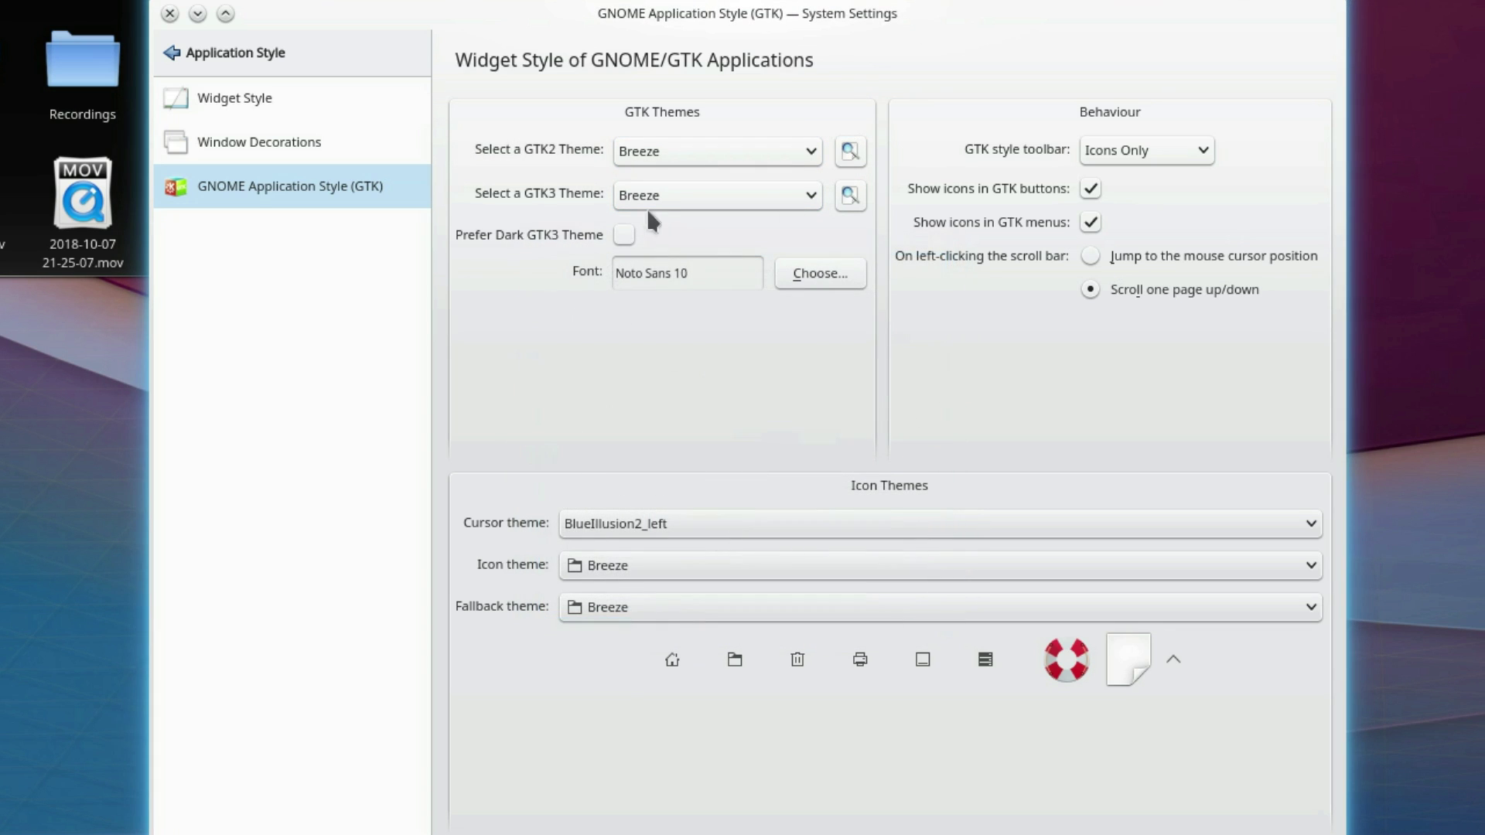
pyautogui.click(750, 192)
pyautogui.click(766, 197)
# Preview the GTK3 theme, then set the GTK icon and fallback themes to Oxygen Mix.
pyautogui.click(850, 196)
pyautogui.press('Escape')
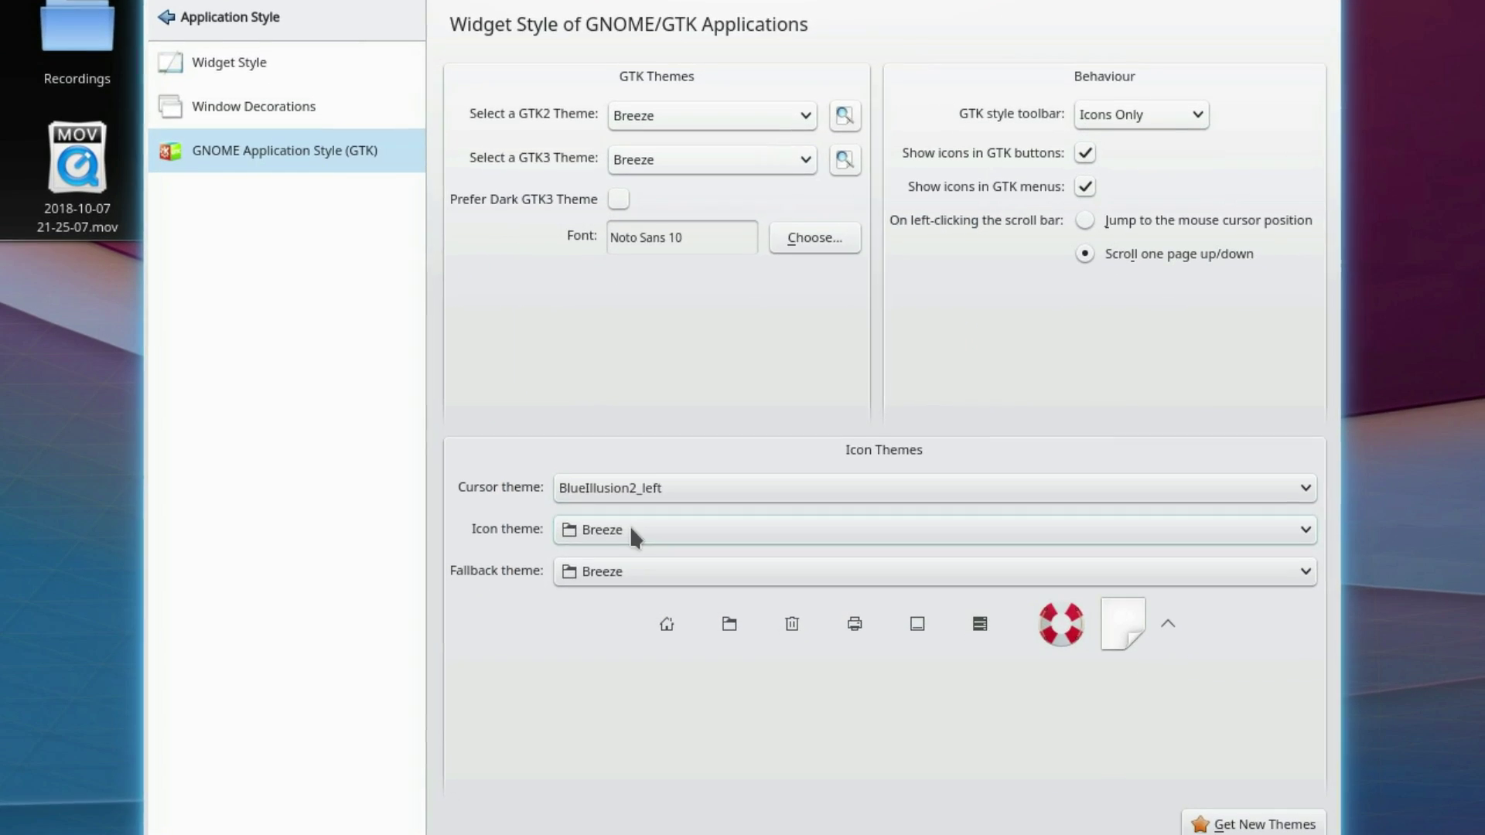
pyautogui.click(629, 565)
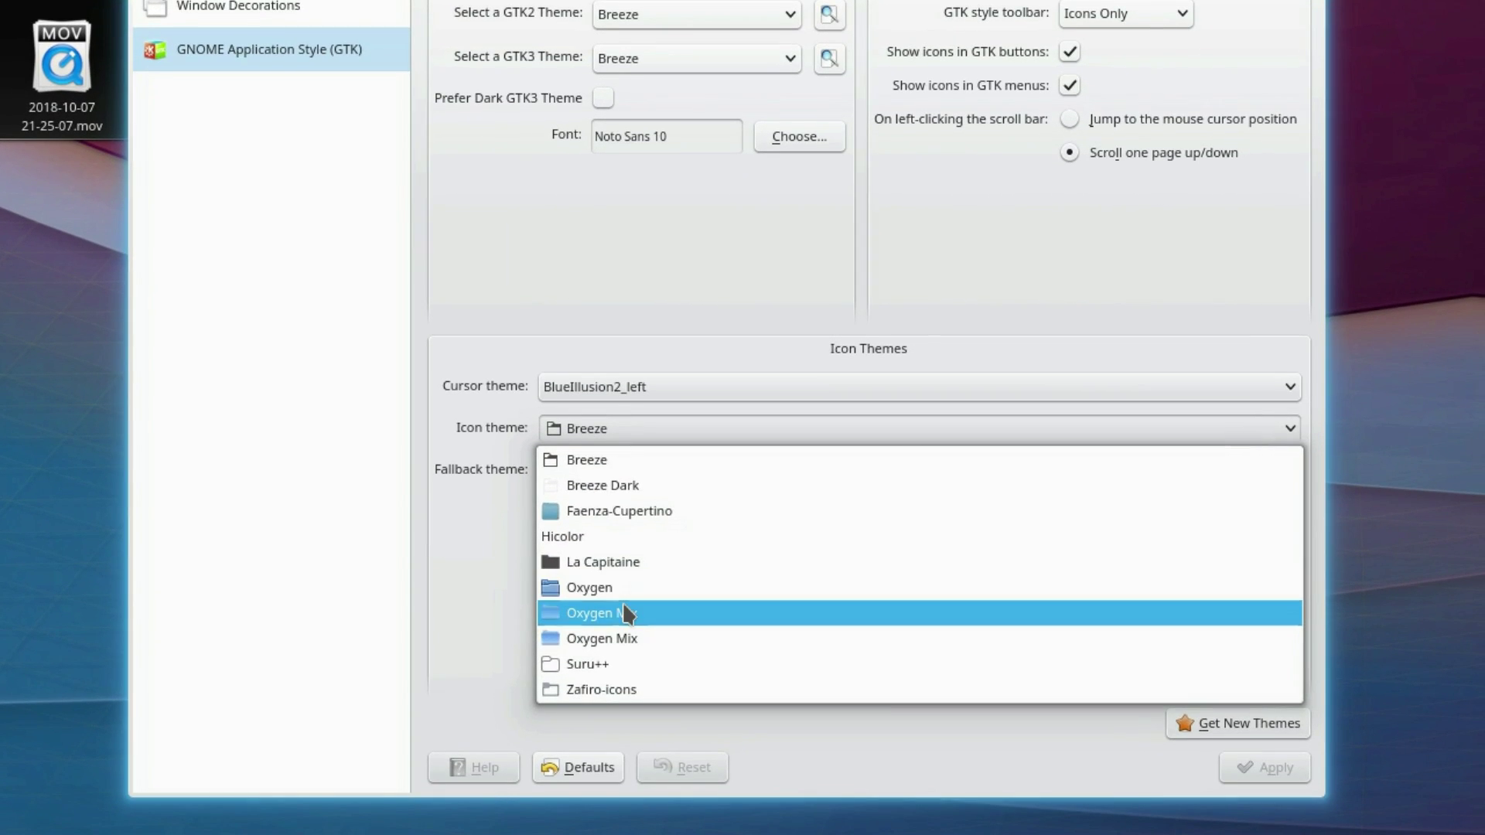
pyautogui.click(630, 645)
pyautogui.click(563, 470)
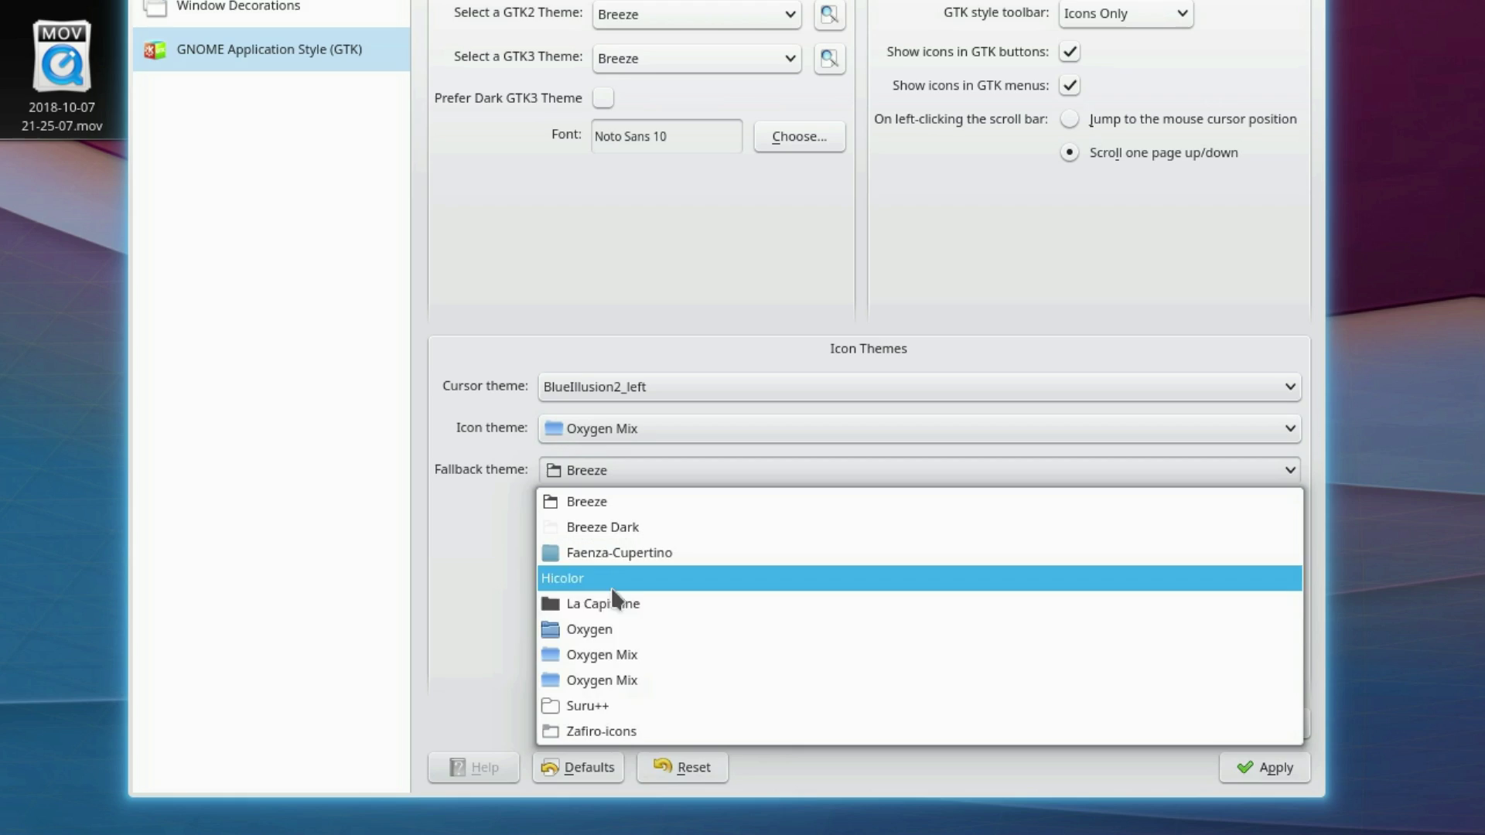
pyautogui.click(564, 653)
# Open Get New Themes to download GTK3 themes.
pyautogui.click(1253, 829)
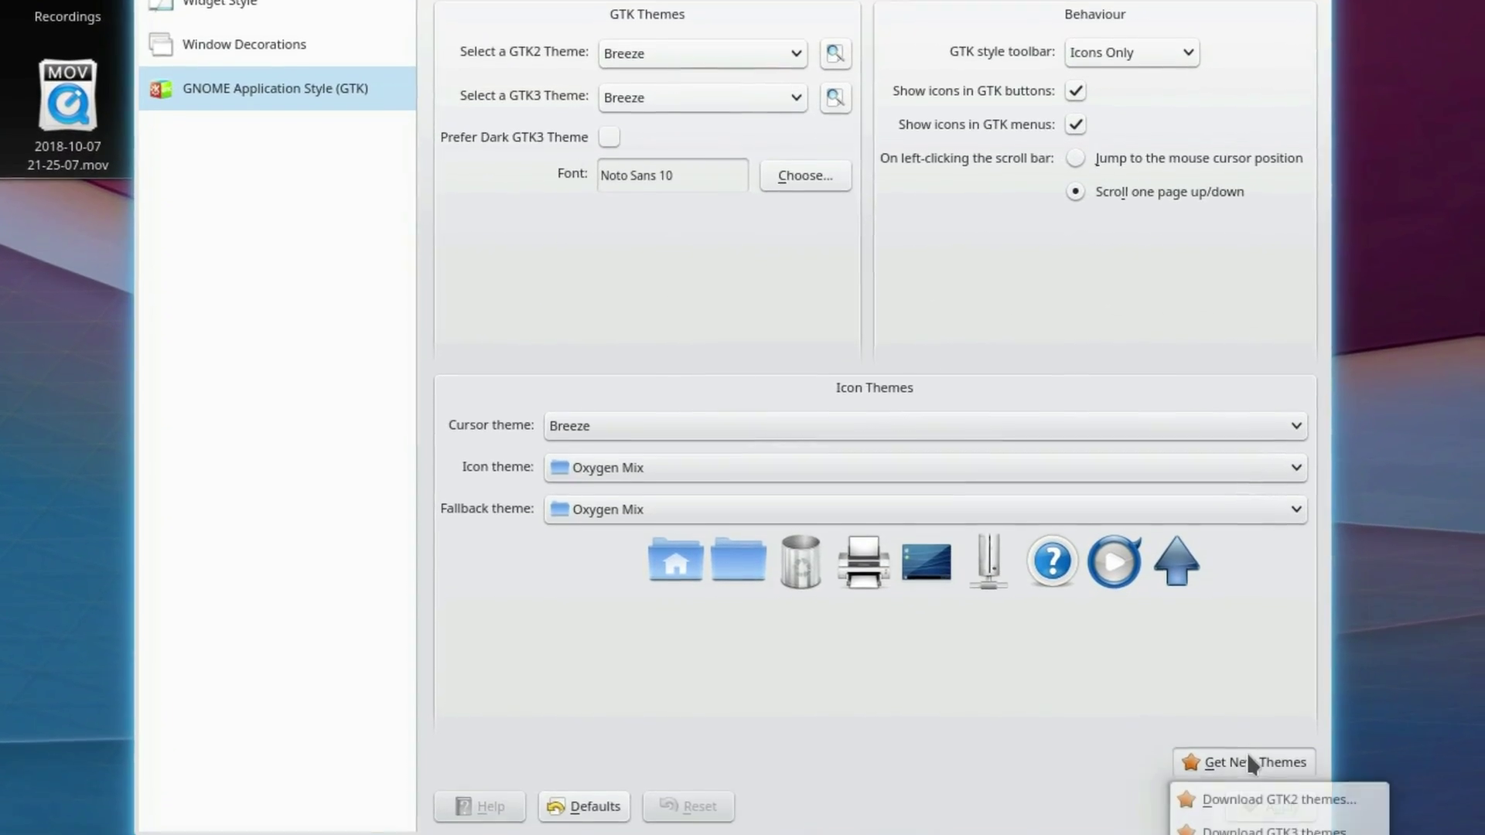
pyautogui.click(1287, 796)
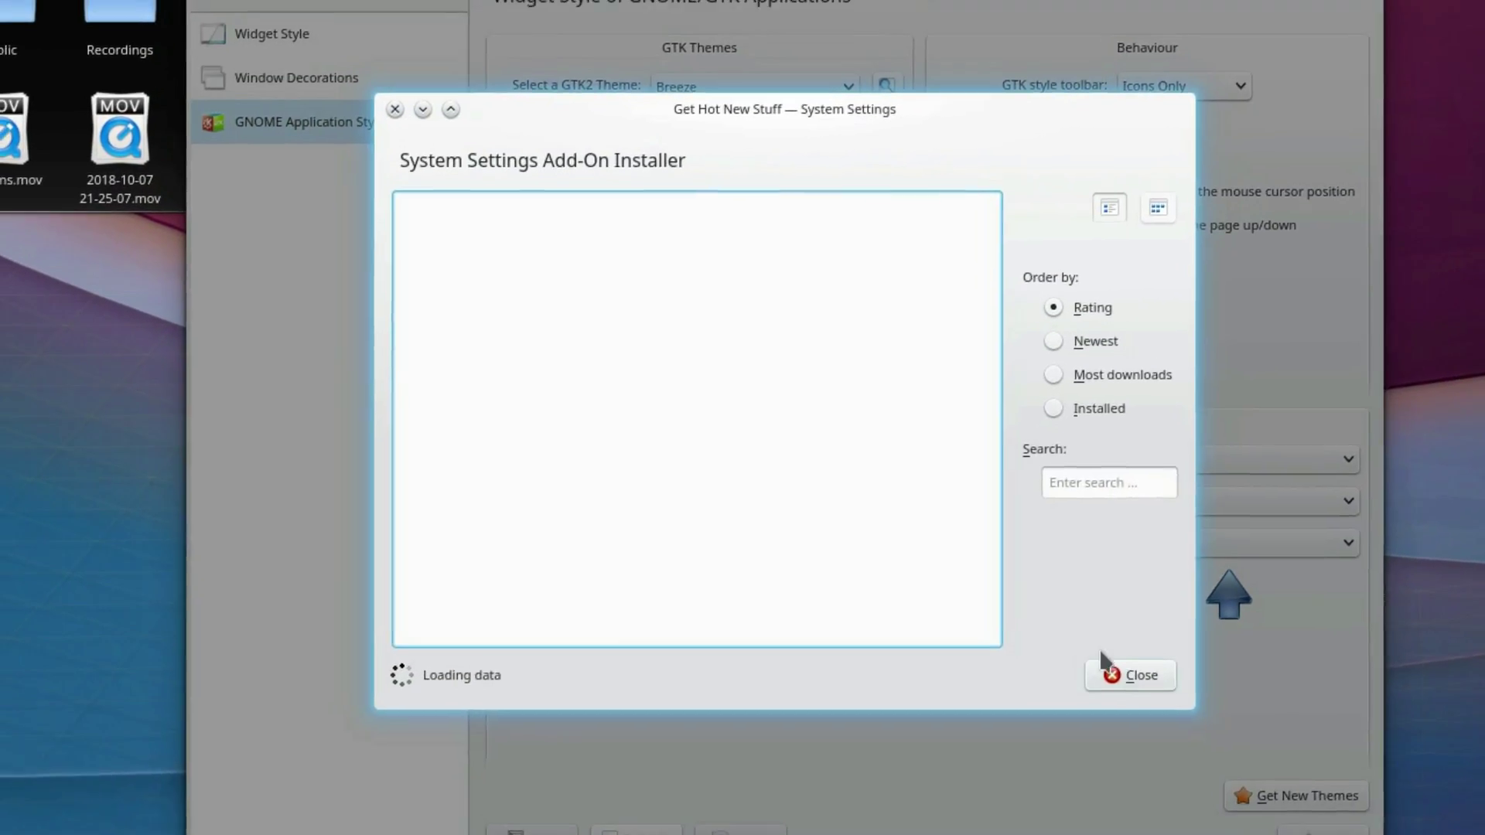
pyautogui.click(1045, 403)
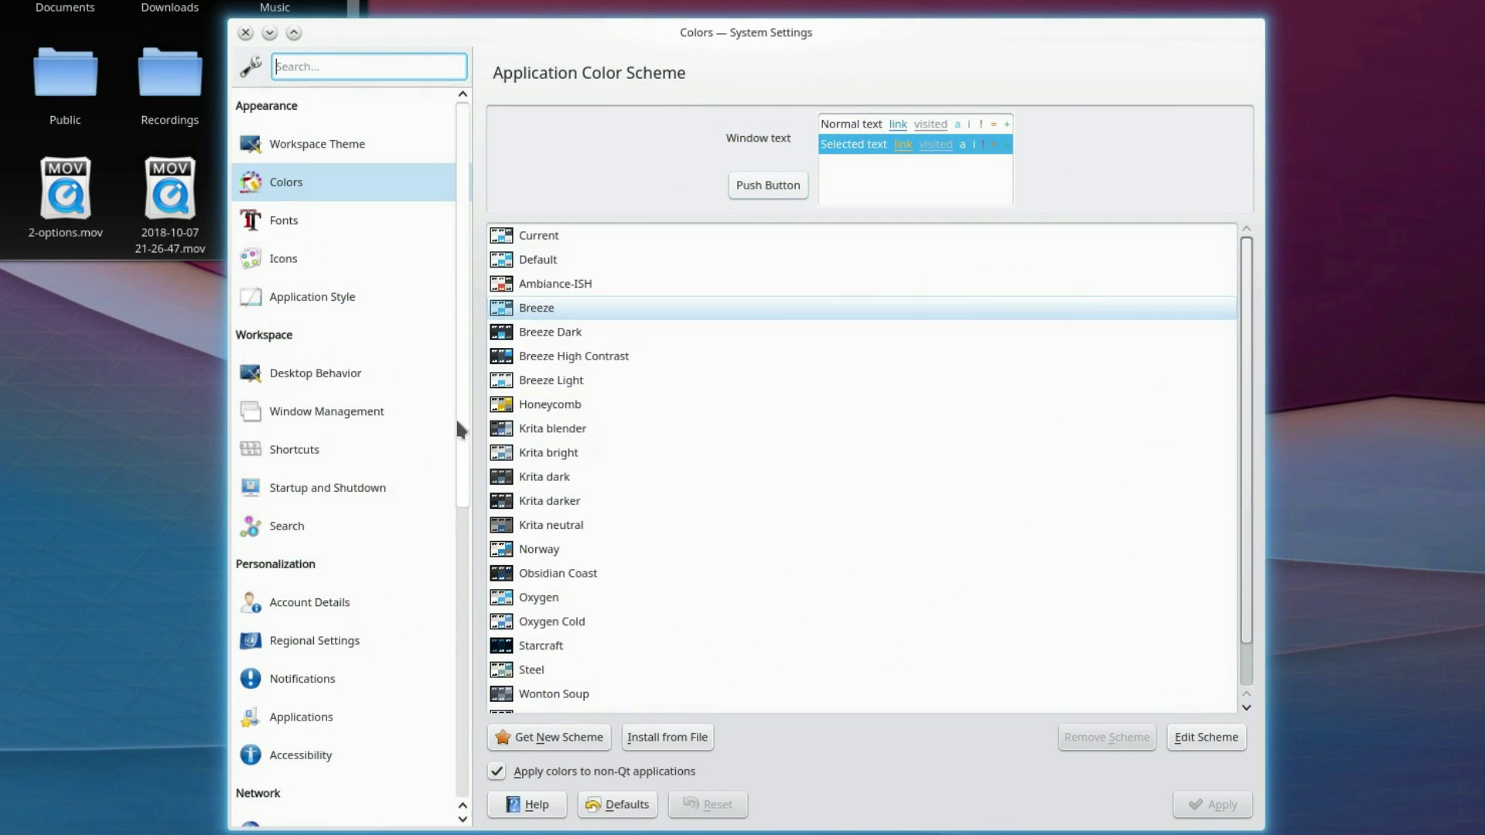
# Try the Breeze, Krita darker, Ambiance-ISH and Default colour schemes on the window.
pyautogui.click(611, 317)
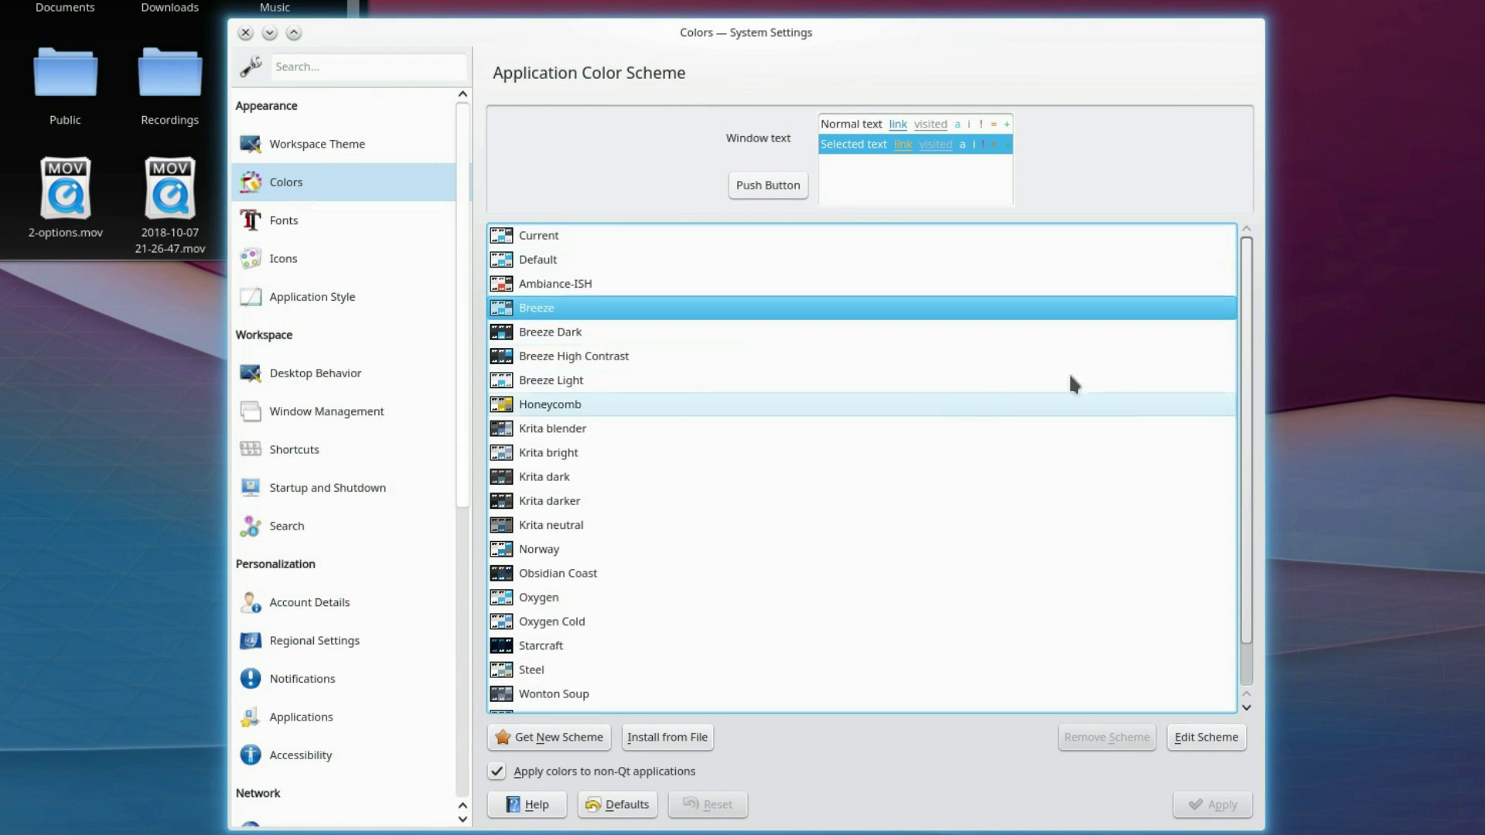
pyautogui.moveTo(1245, 259)
pyautogui.mouseDown()
pyautogui.moveTo(1249, 328)
pyautogui.moveTo(1258, 269)
pyautogui.mouseUp()
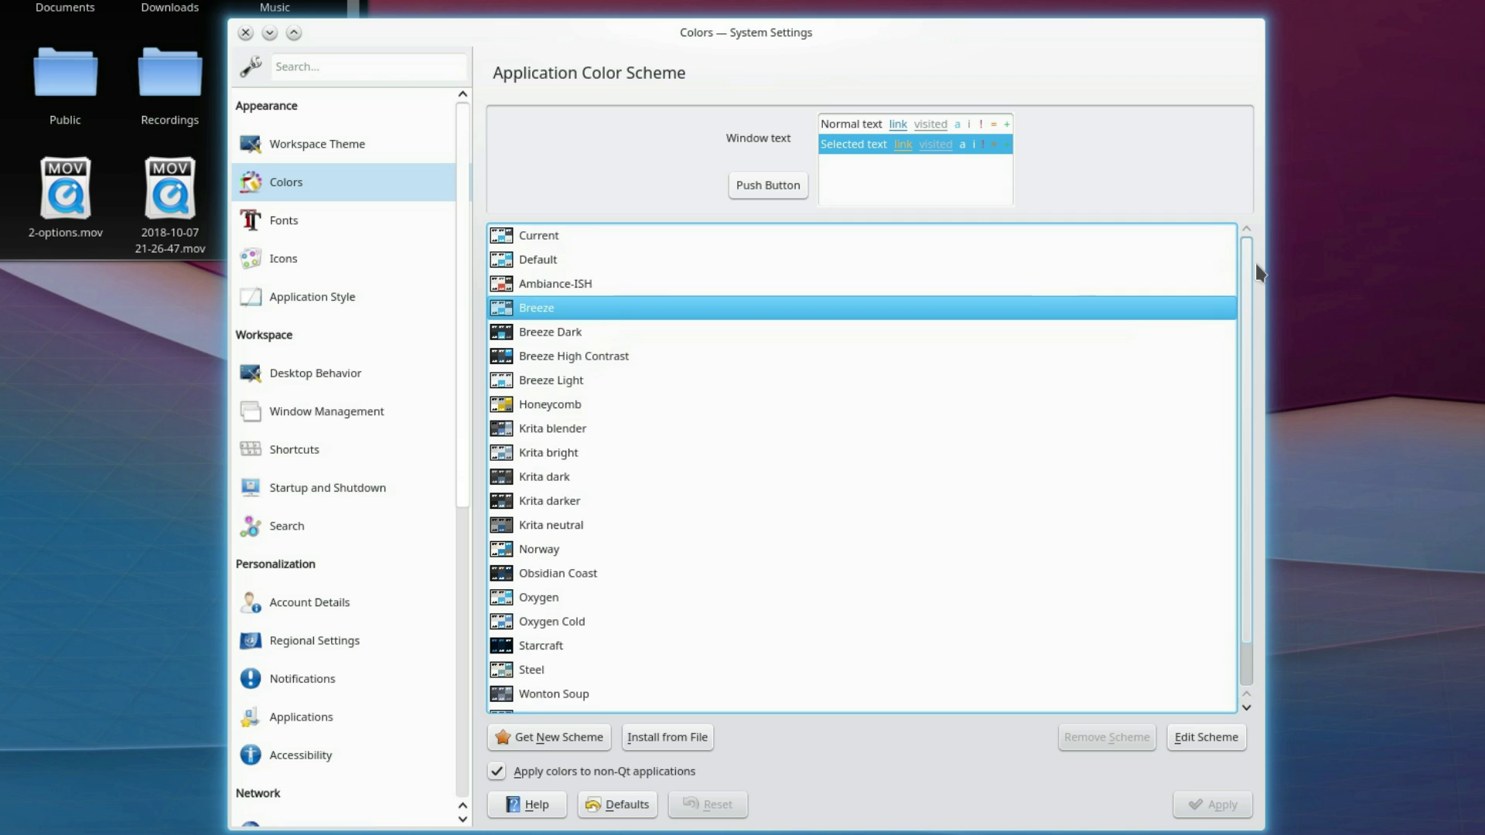
pyautogui.click(541, 501)
pyautogui.click(1230, 804)
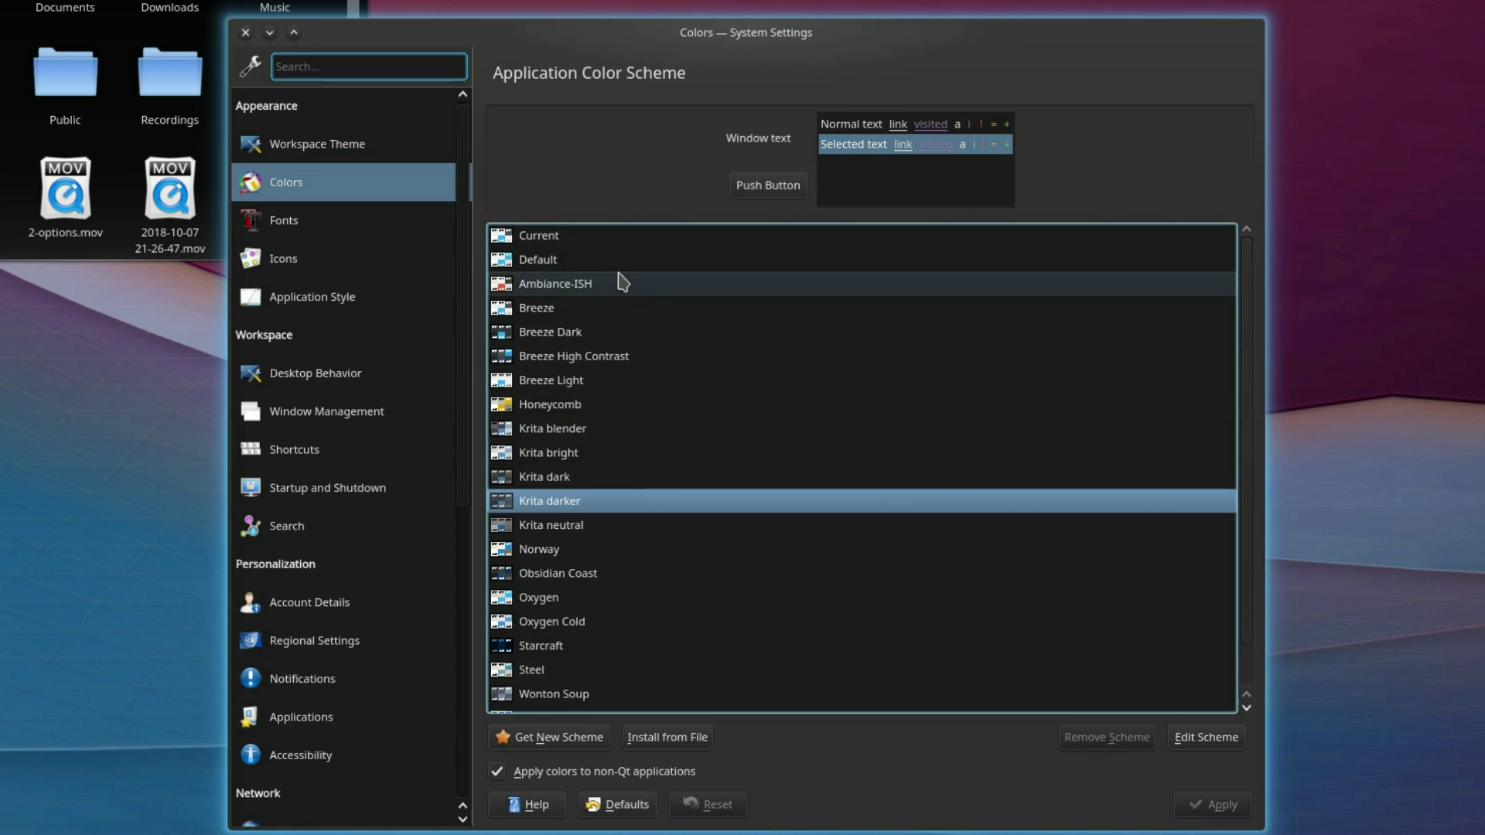
pyautogui.click(712, 283)
pyautogui.click(1230, 805)
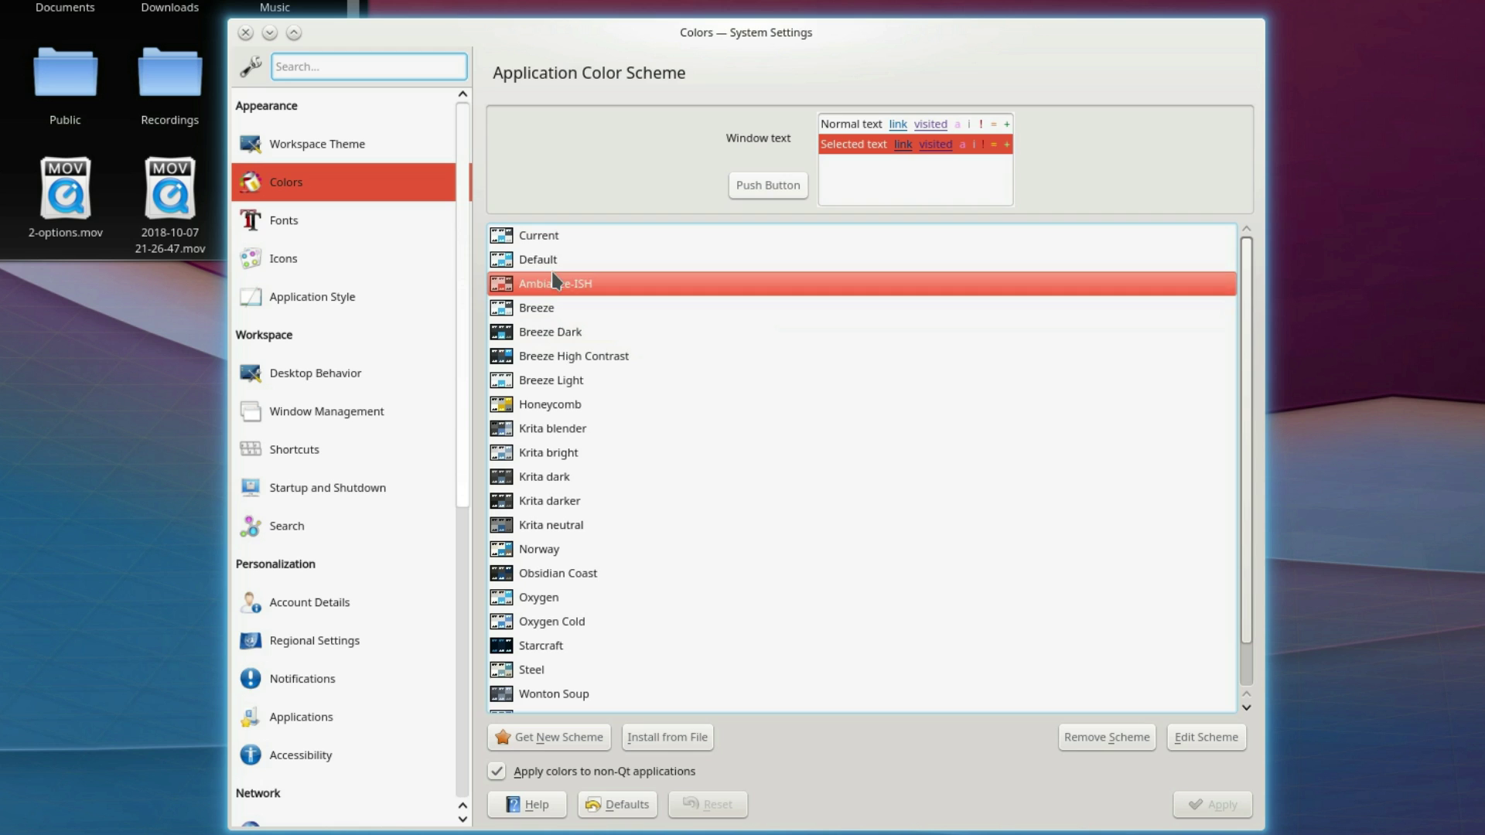
pyautogui.click(711, 259)
pyautogui.click(1206, 808)
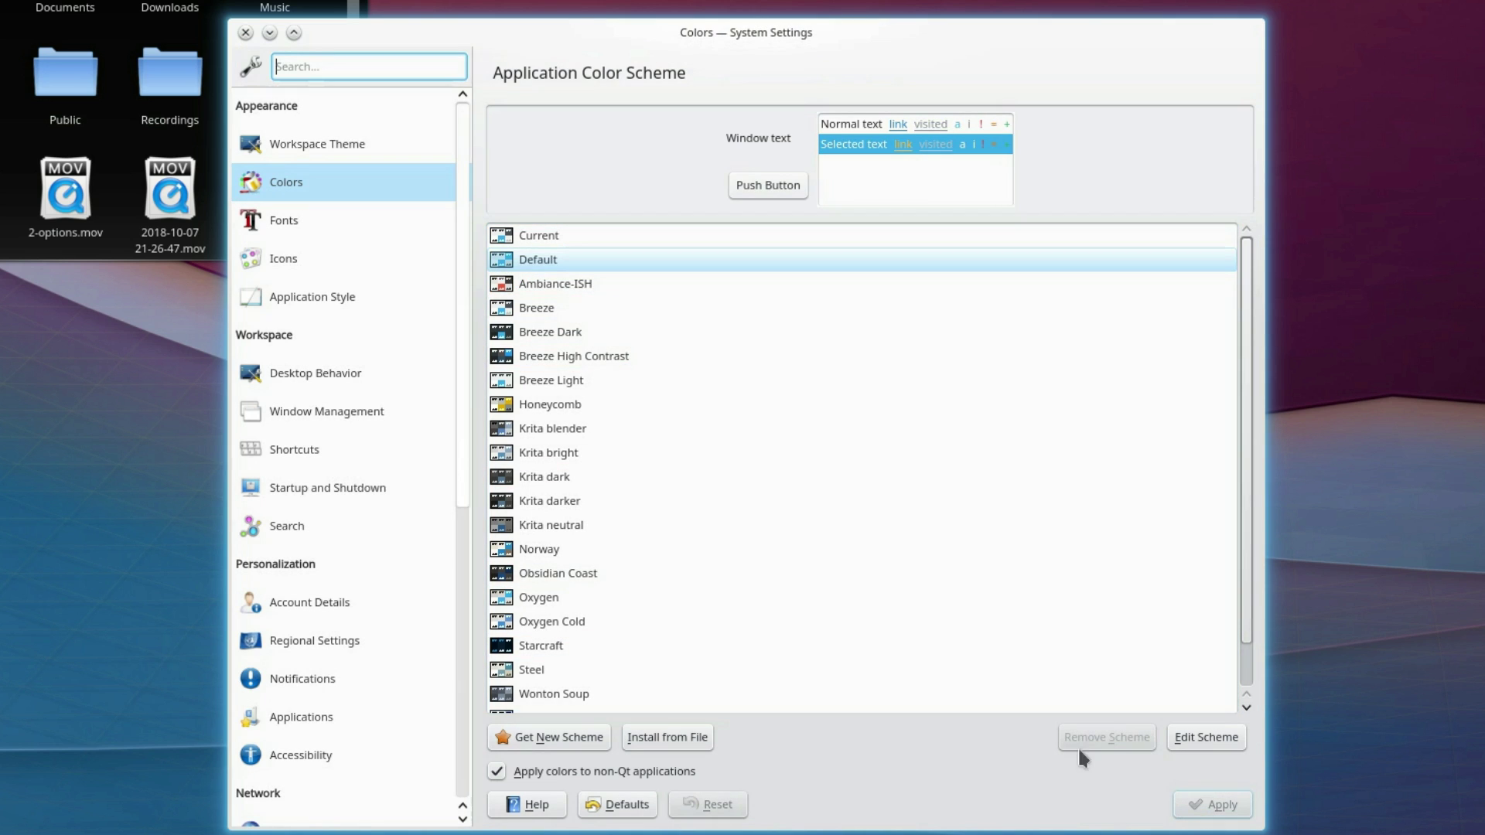
# Apply the Breeze High Contrast, Starcraft and Steel colour schemes in turn.
pyautogui.click(606, 359)
pyautogui.click(1230, 815)
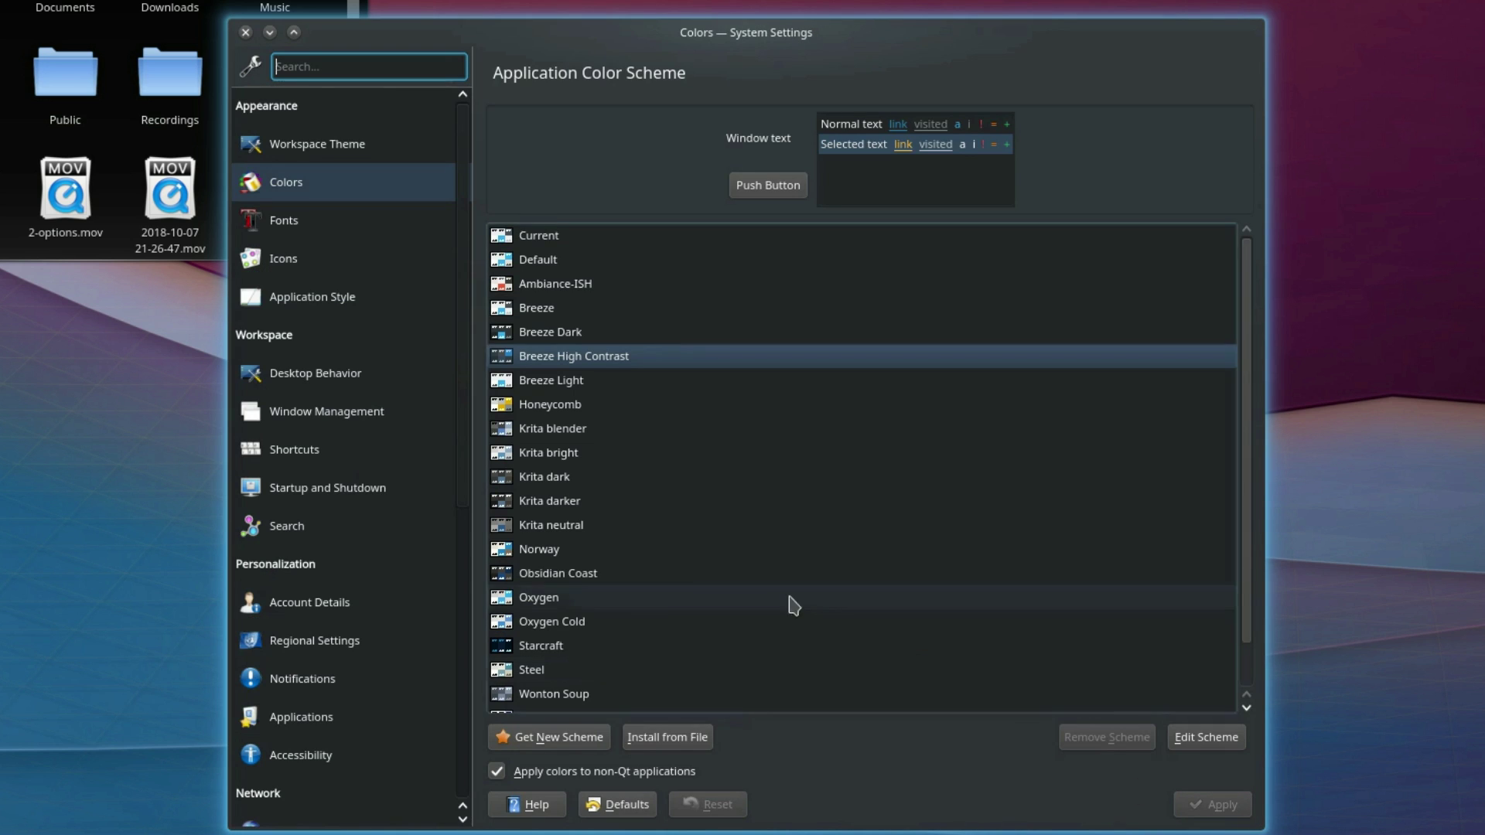
pyautogui.click(617, 644)
pyautogui.click(1220, 808)
pyautogui.click(576, 668)
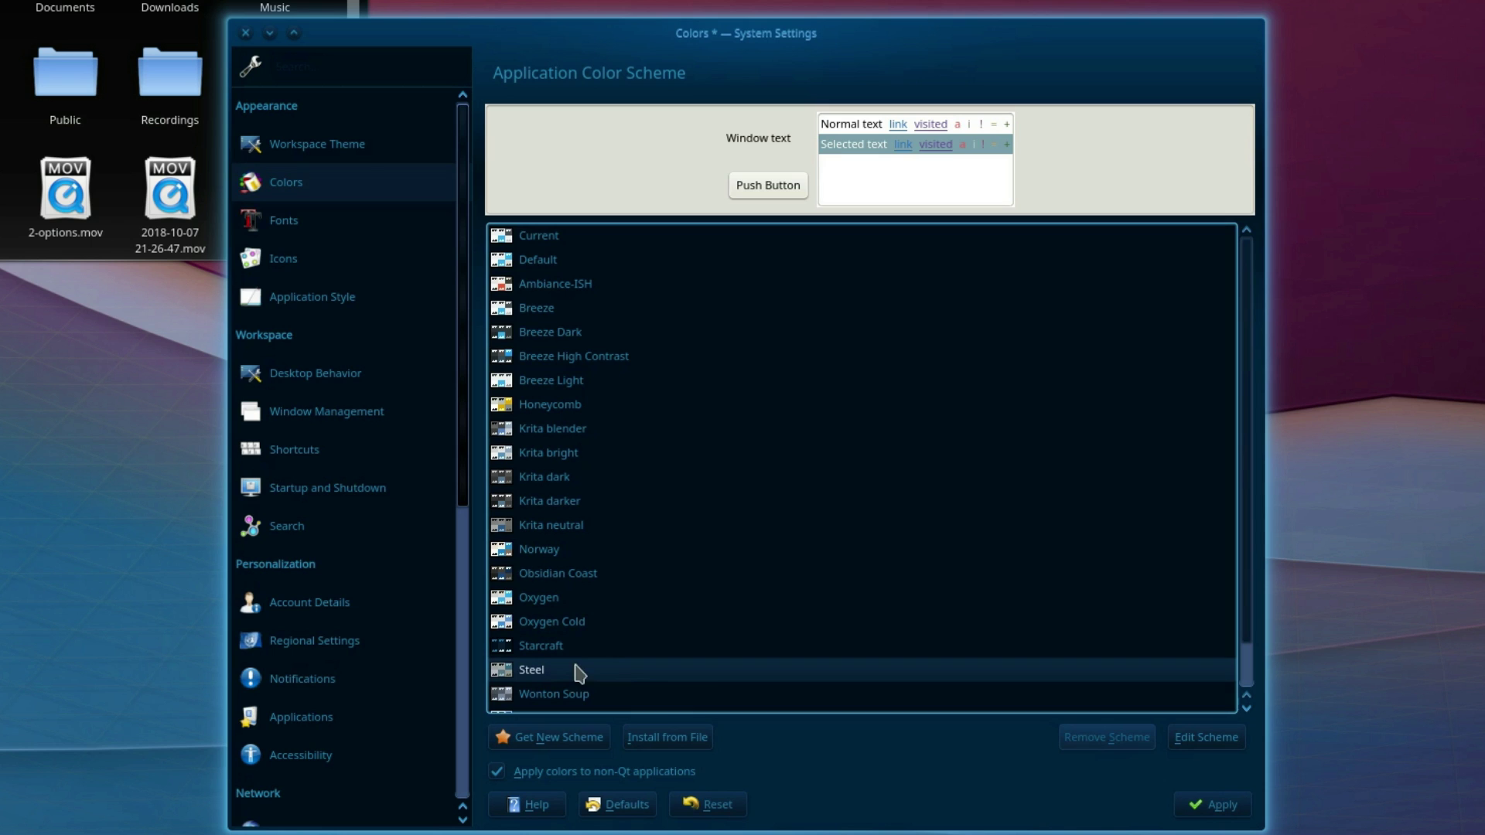
pyautogui.click(1210, 804)
# View the Breeze scheme's Button colour set in the editor, then browse to Application Style.
pyautogui.click(1205, 734)
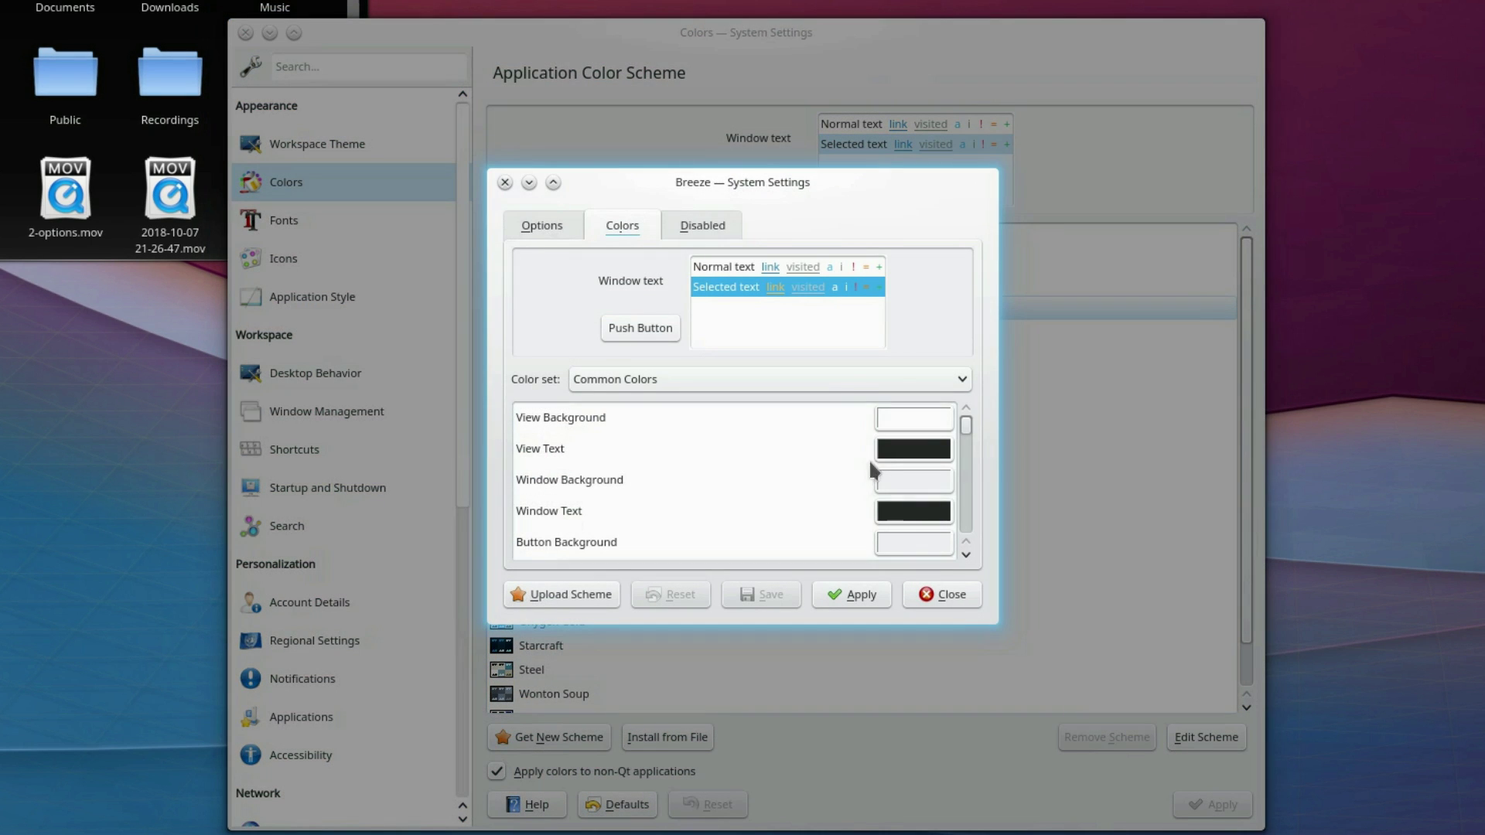
pyautogui.click(635, 379)
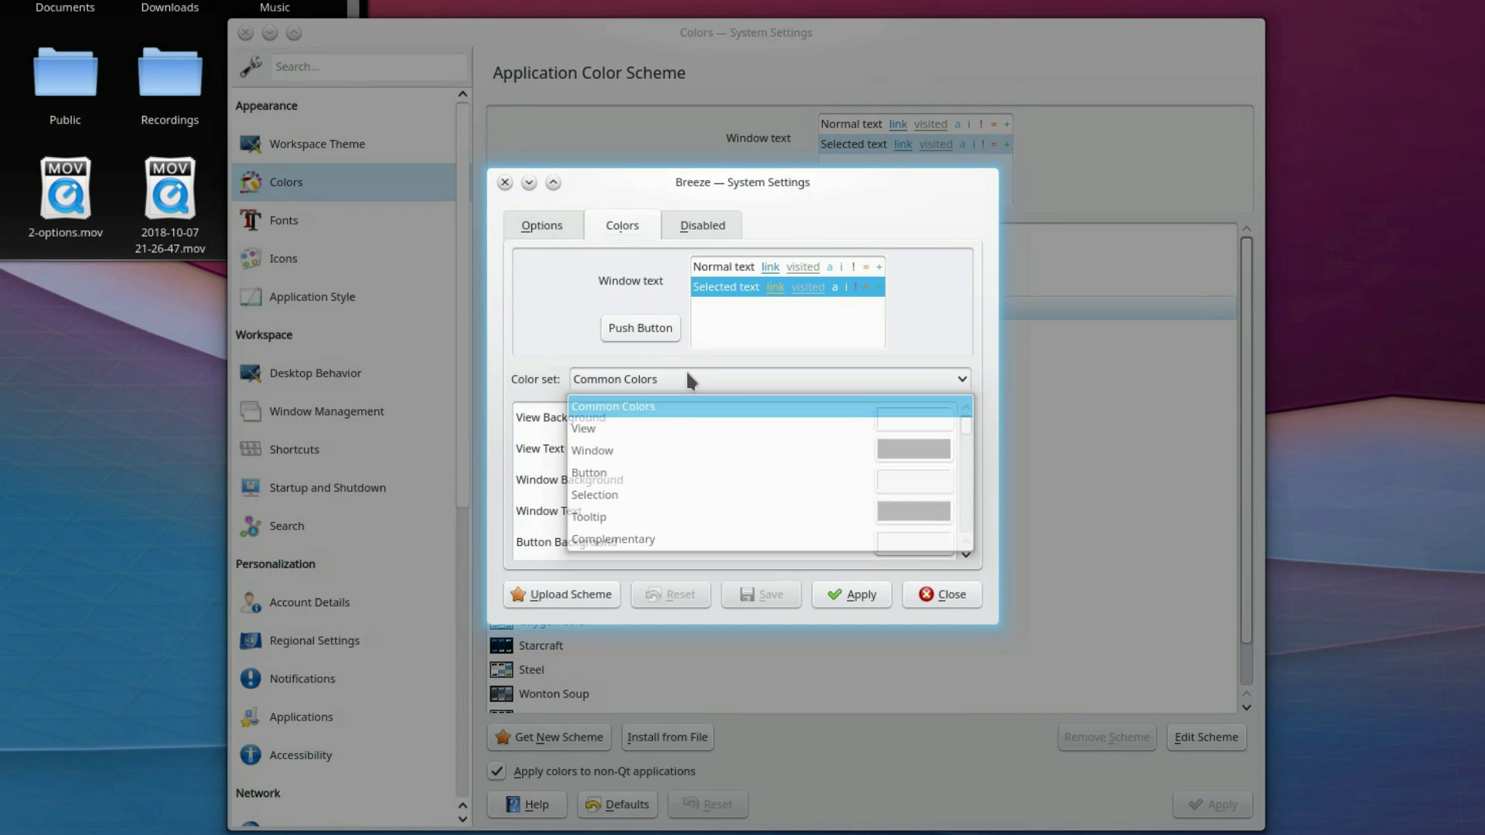
pyautogui.click(649, 473)
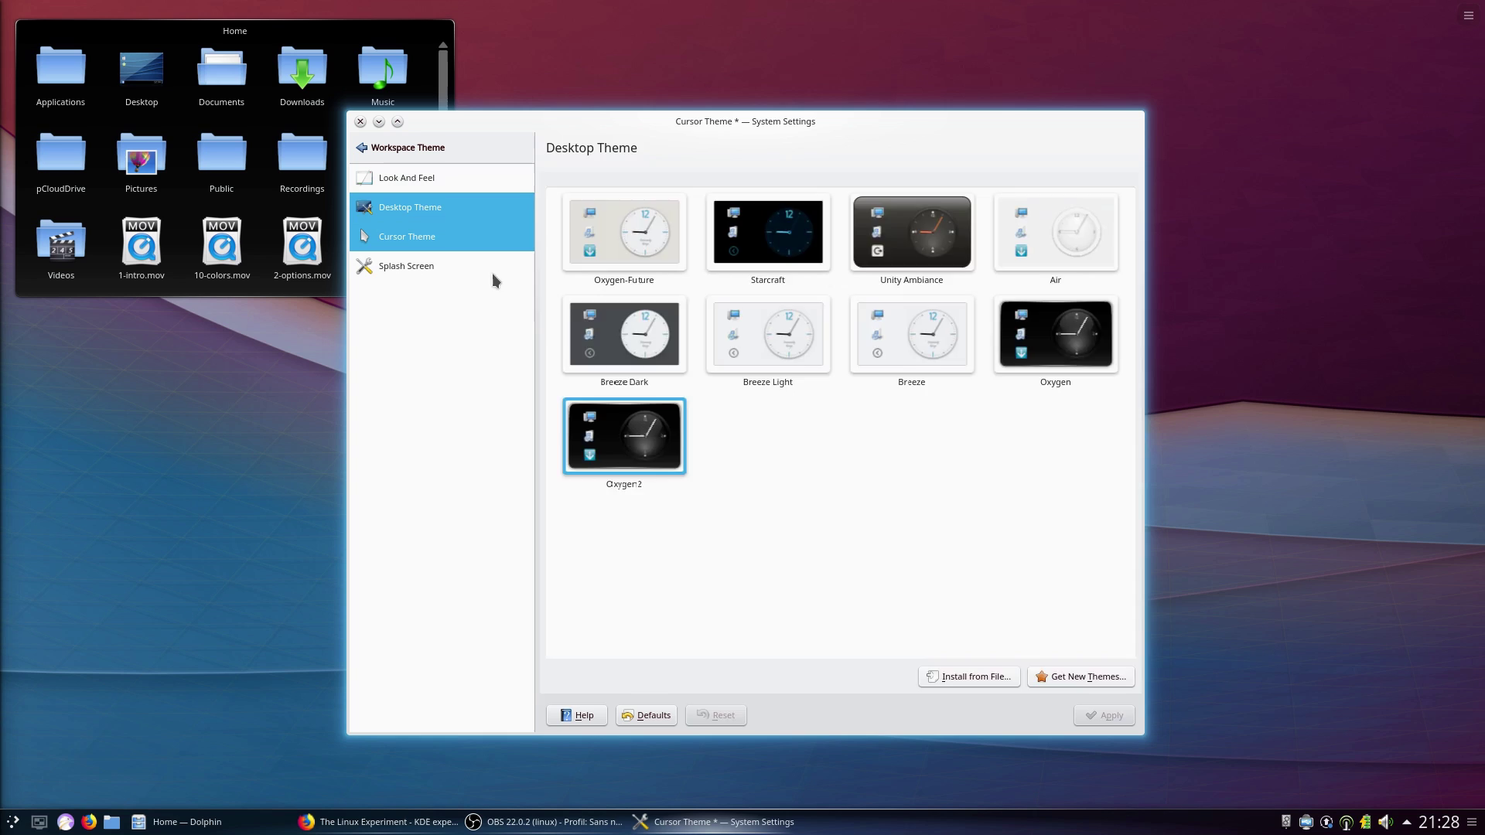
pyautogui.click(455, 272)
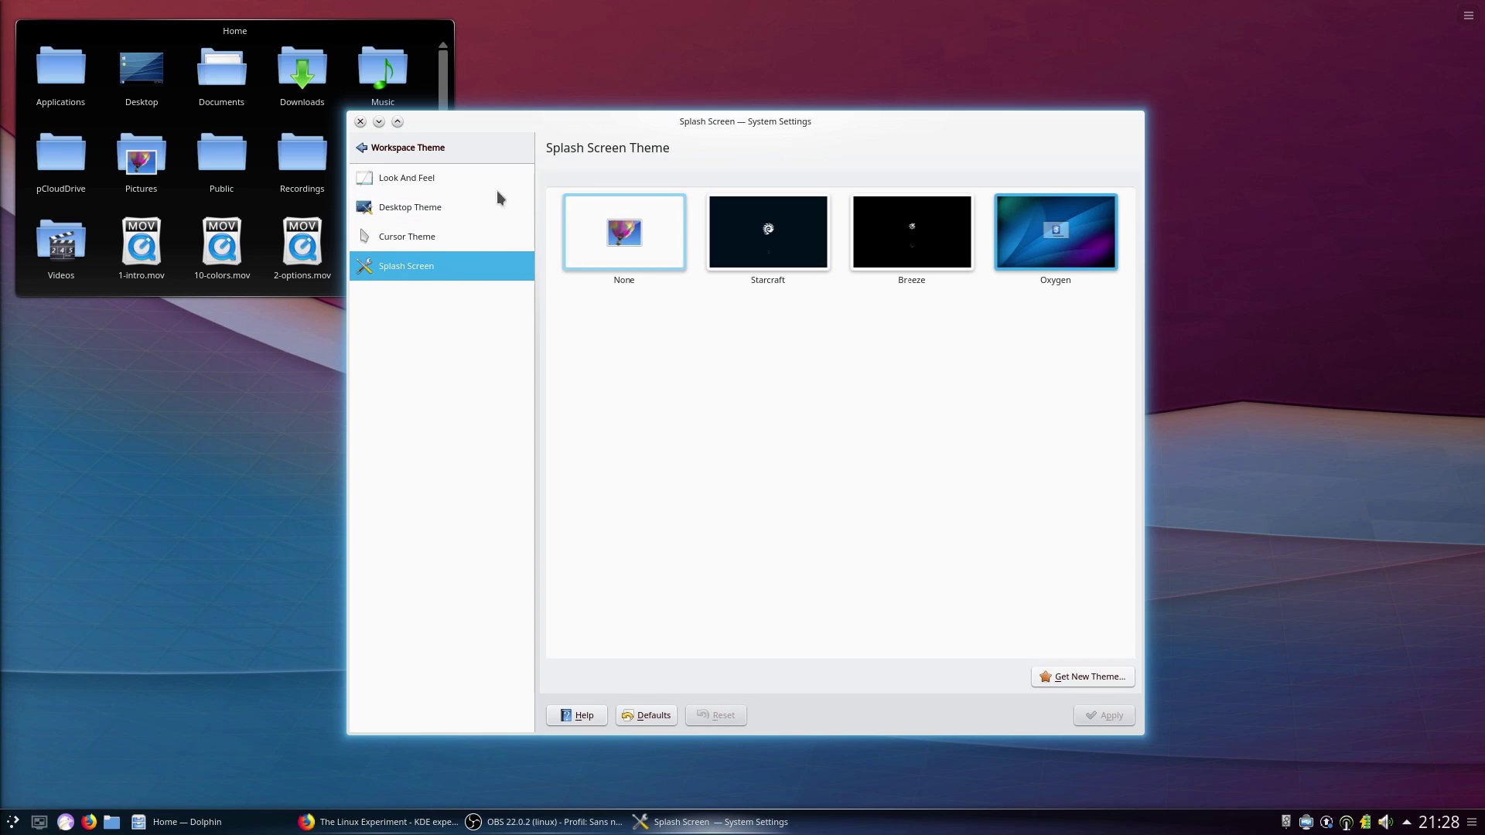
pyautogui.click(422, 152)
pyautogui.click(401, 325)
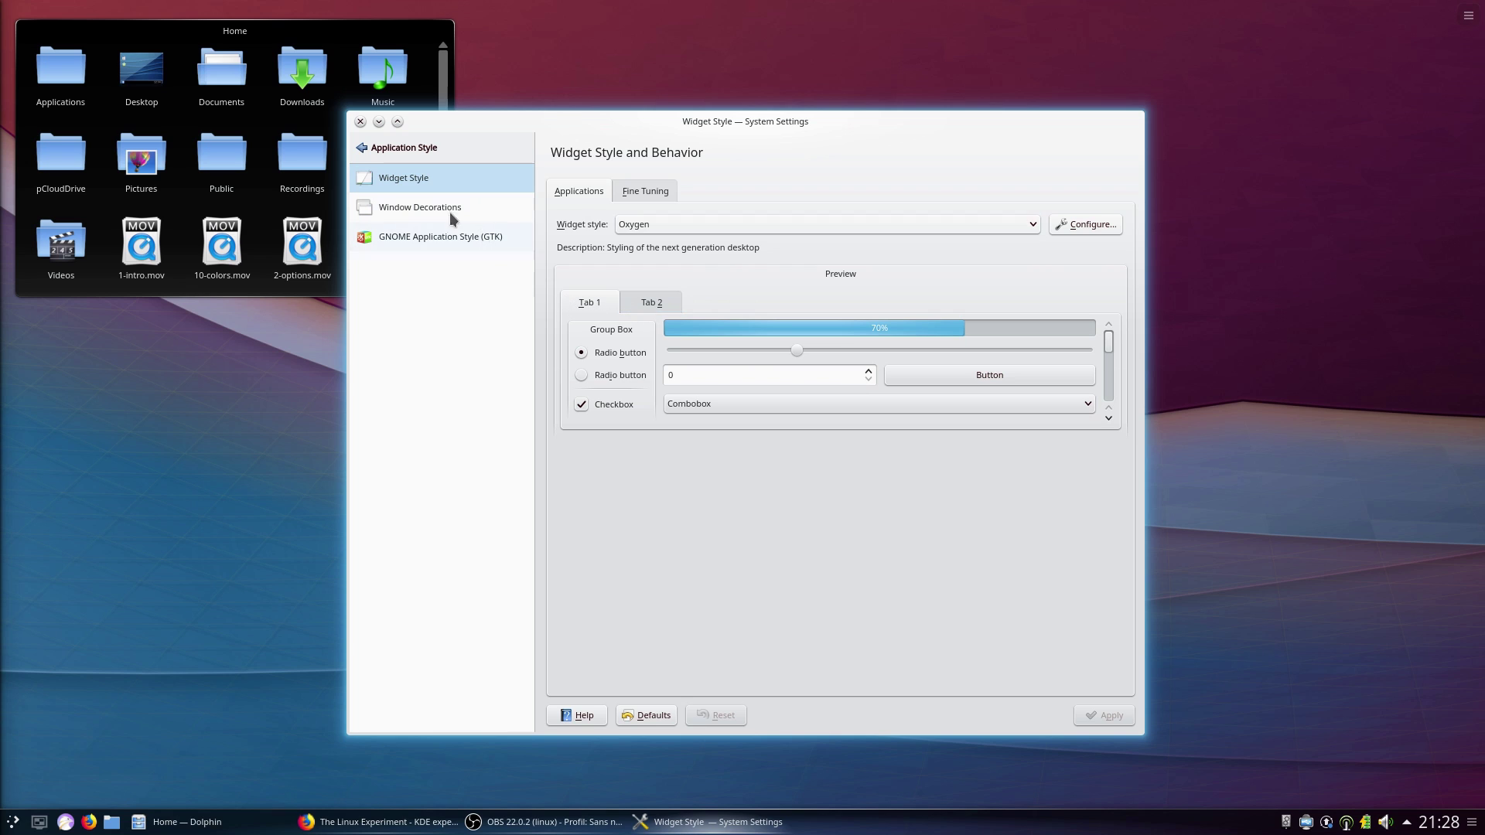
# Inspect the new look in Dolphin: browse Desktop and Home, select items, open the Music folder's menu.
pyautogui.click(188, 818)
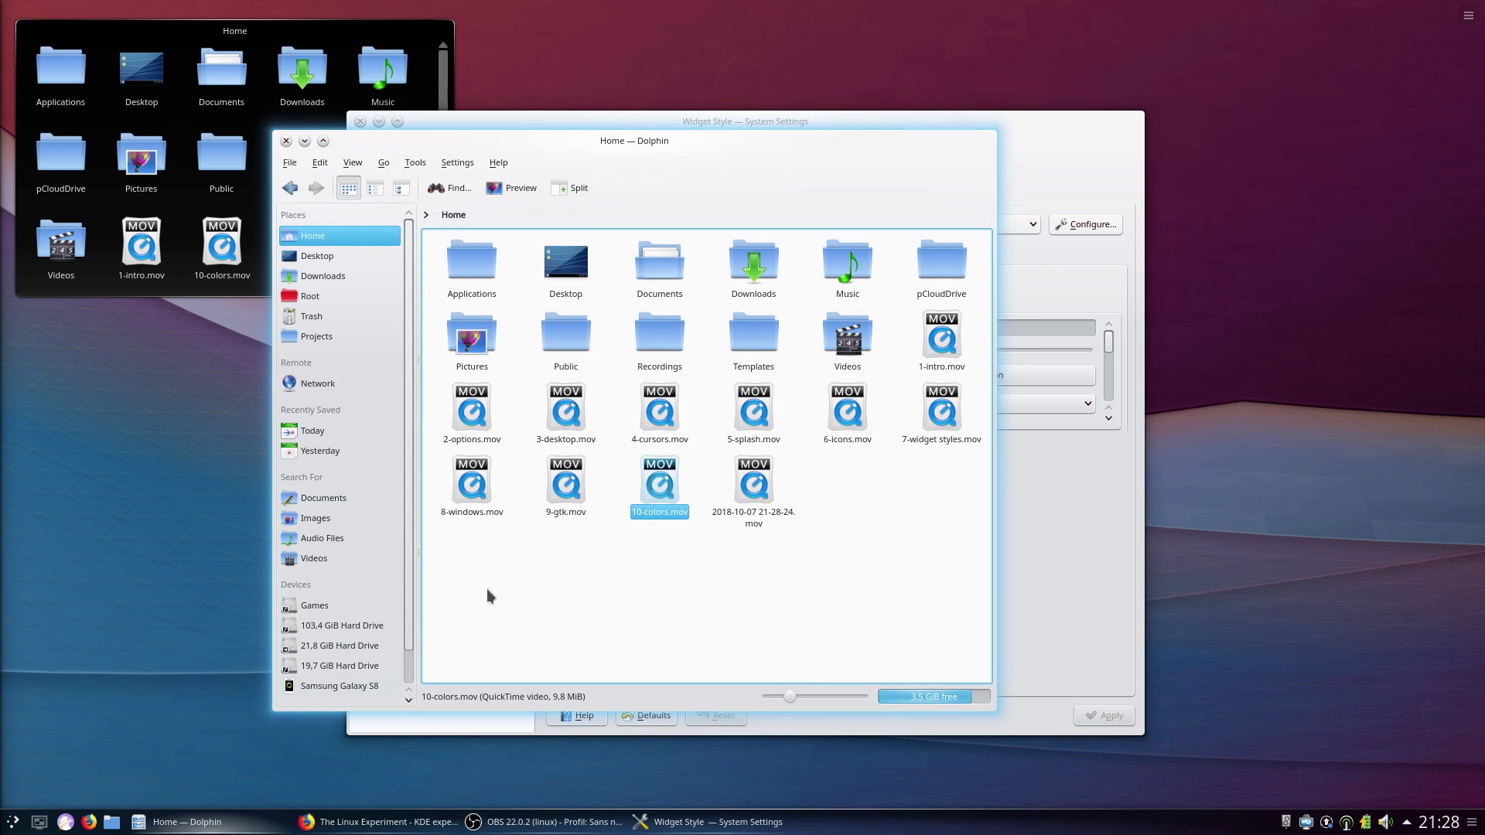
pyautogui.click(327, 253)
pyautogui.click(382, 236)
pyautogui.moveTo(590, 141); pyautogui.dragTo(678, 154)
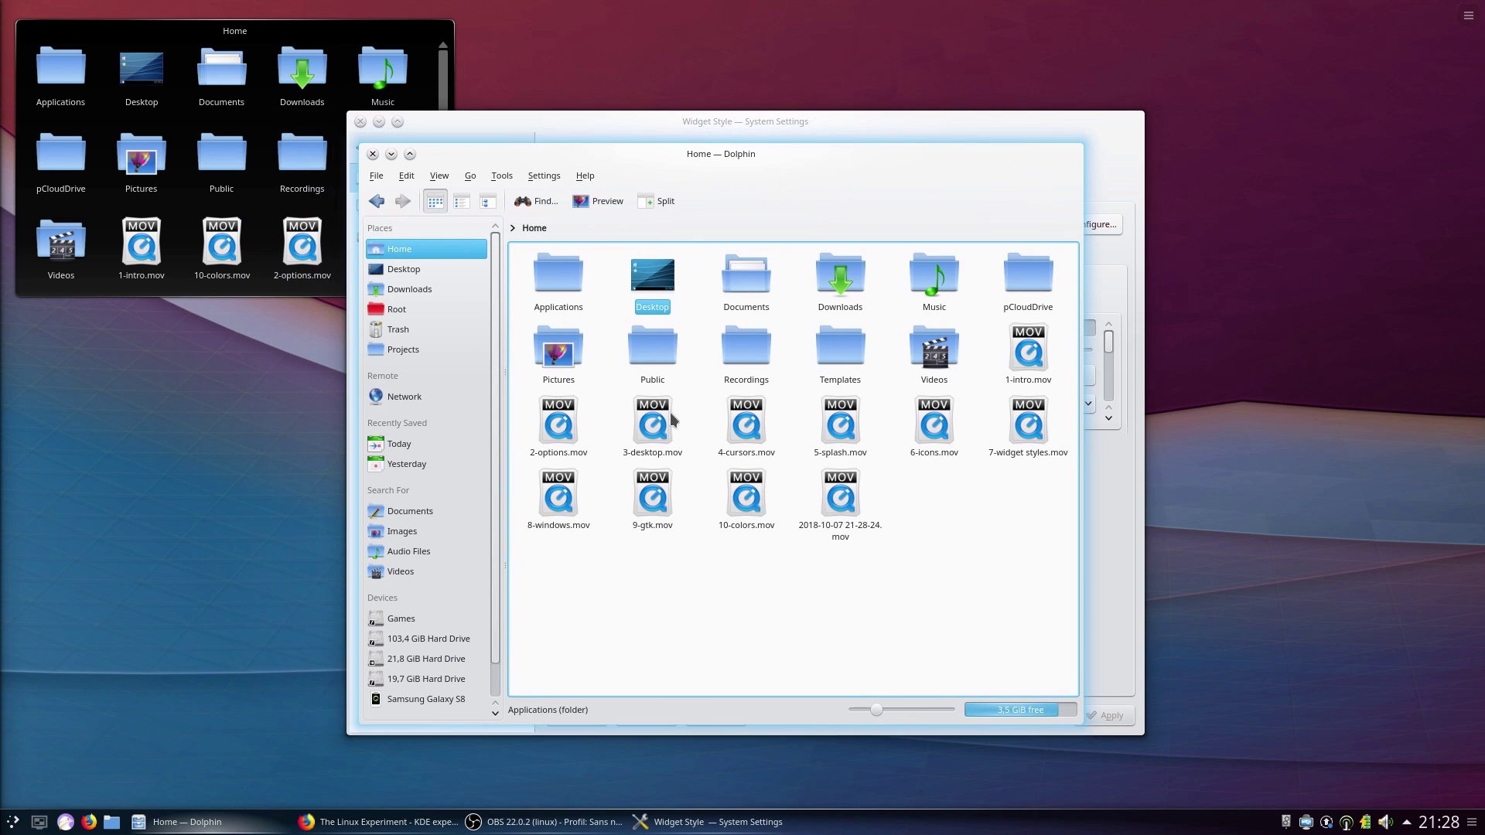
pyautogui.moveTo(569, 580); pyautogui.dragTo(1011, 281)
pyautogui.press('Escape')
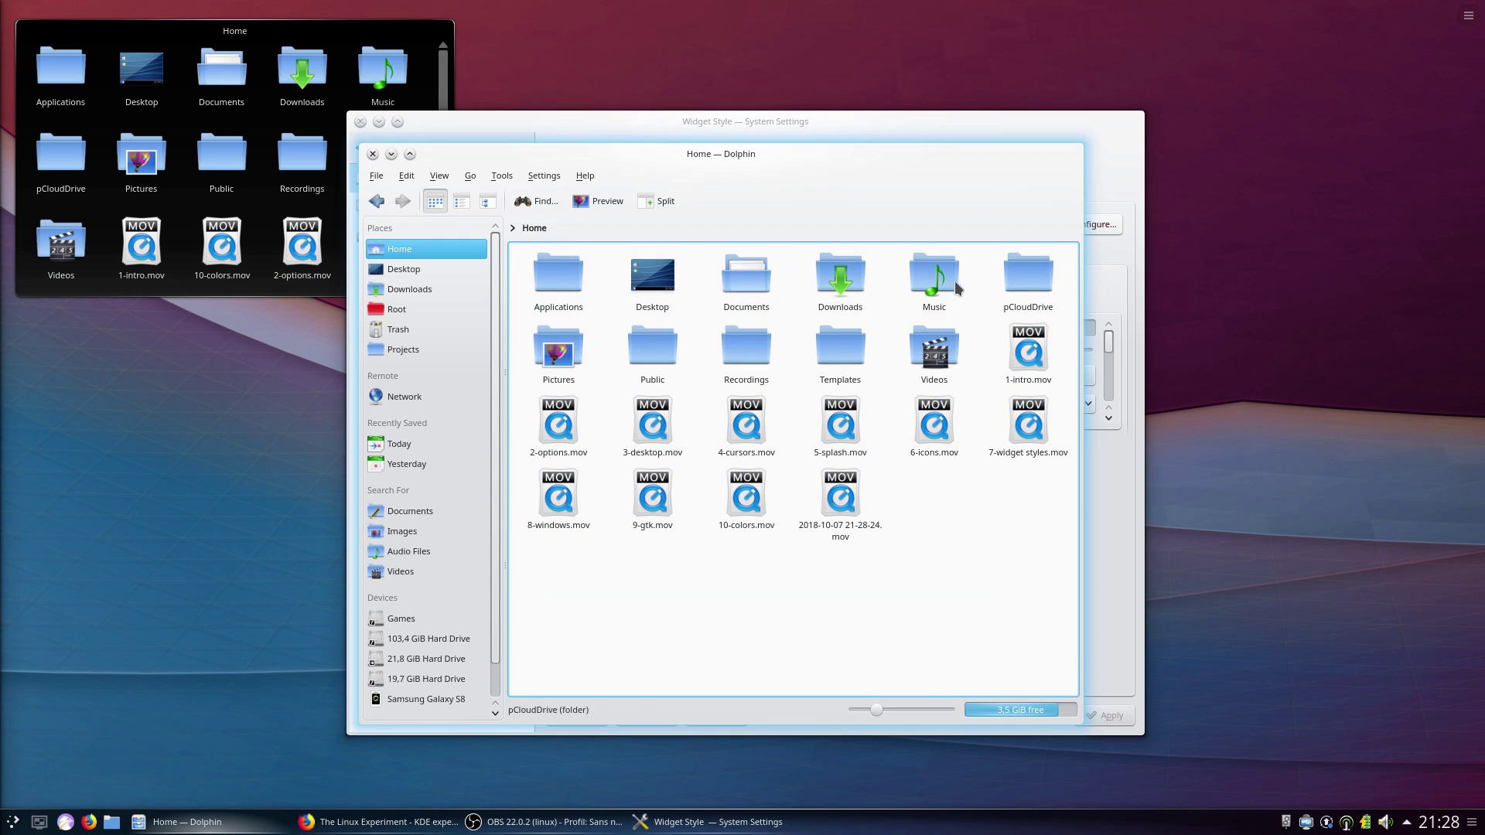
pyautogui.rightClick(941, 275)
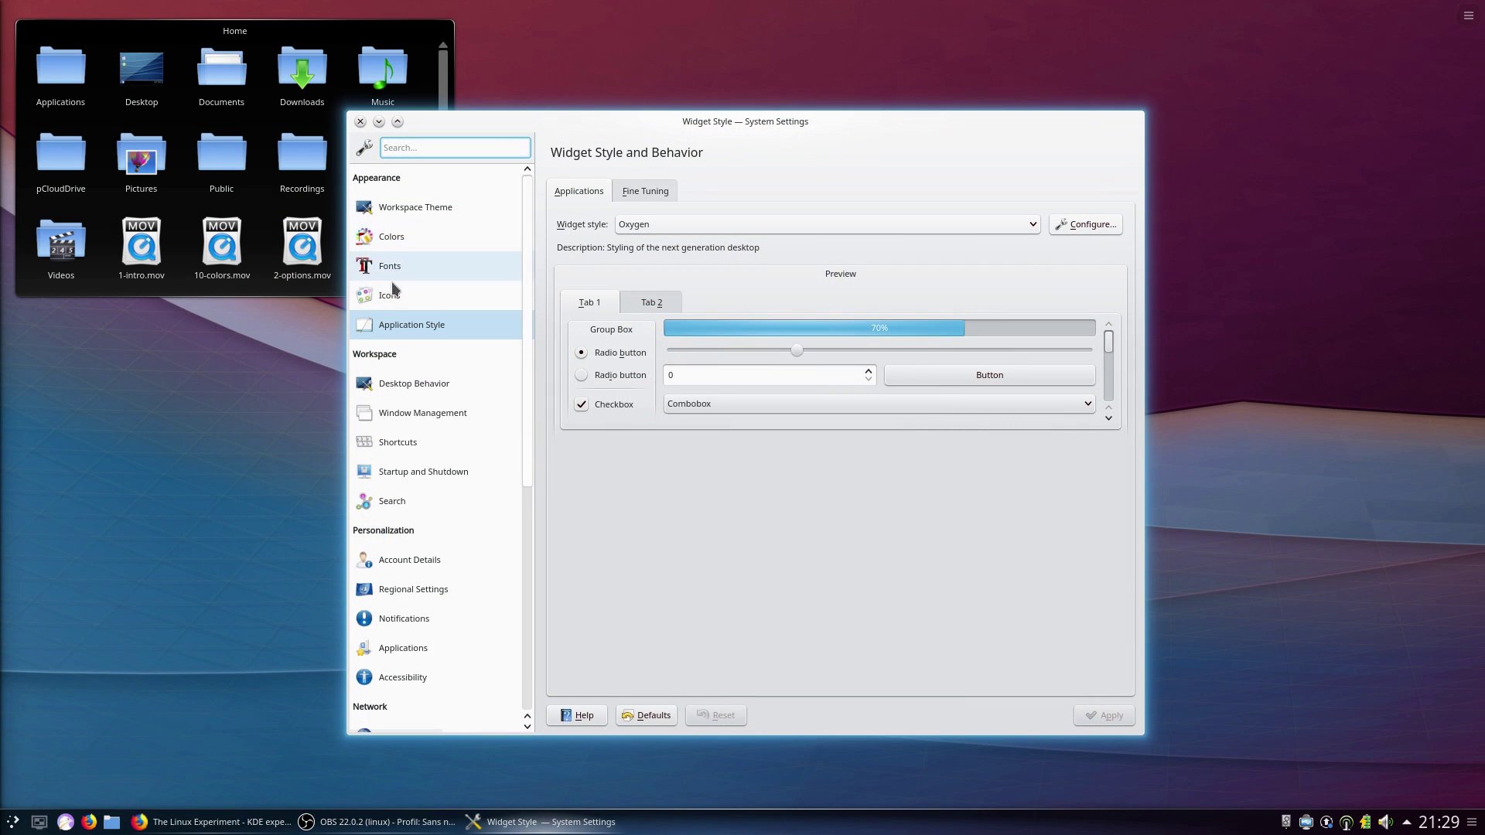
# Apply Breeze as the icon theme.
pyautogui.click(391, 298)
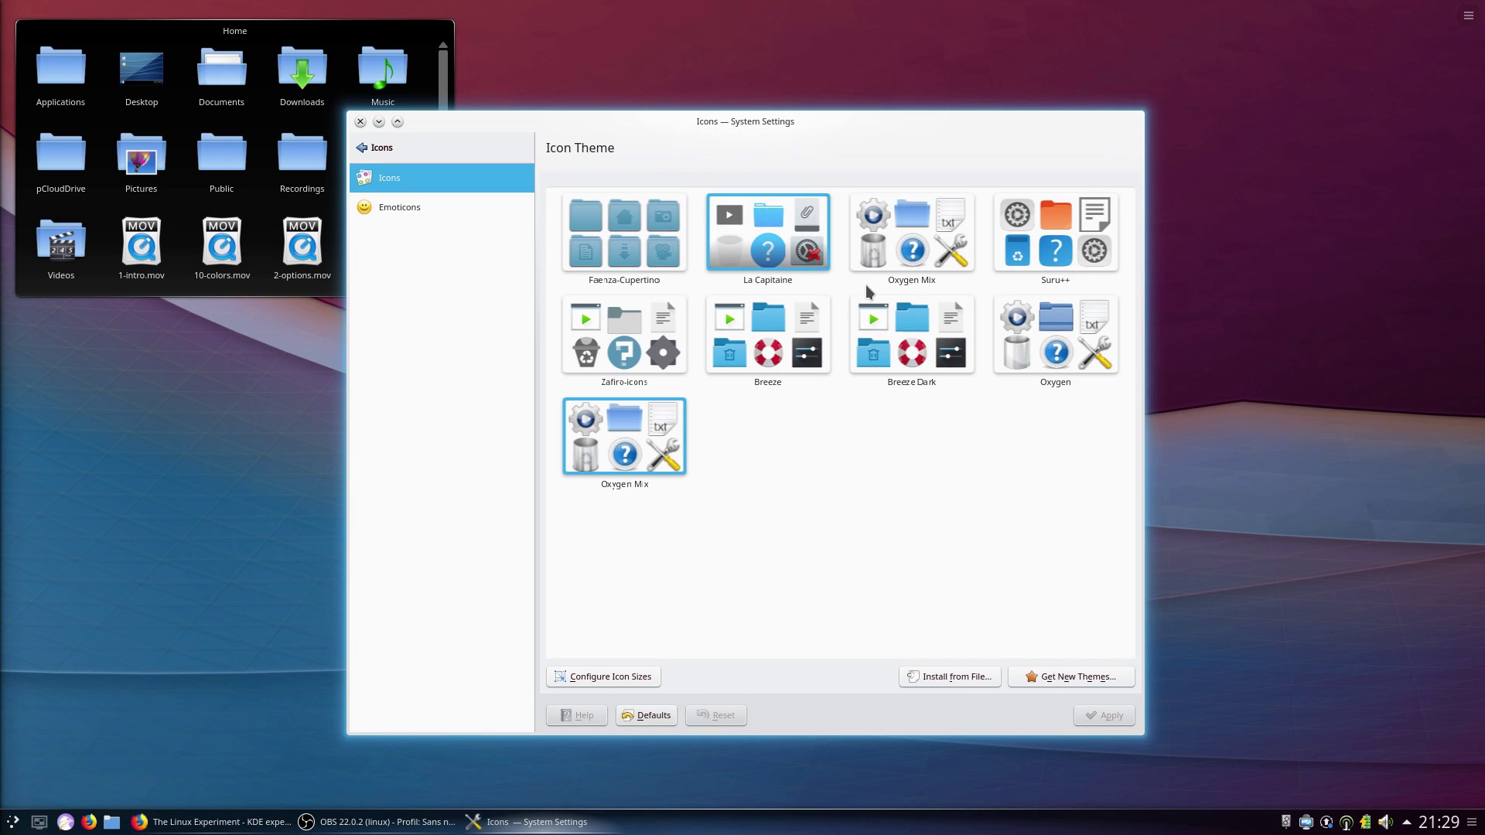
pyautogui.click(768, 334)
pyautogui.click(1109, 717)
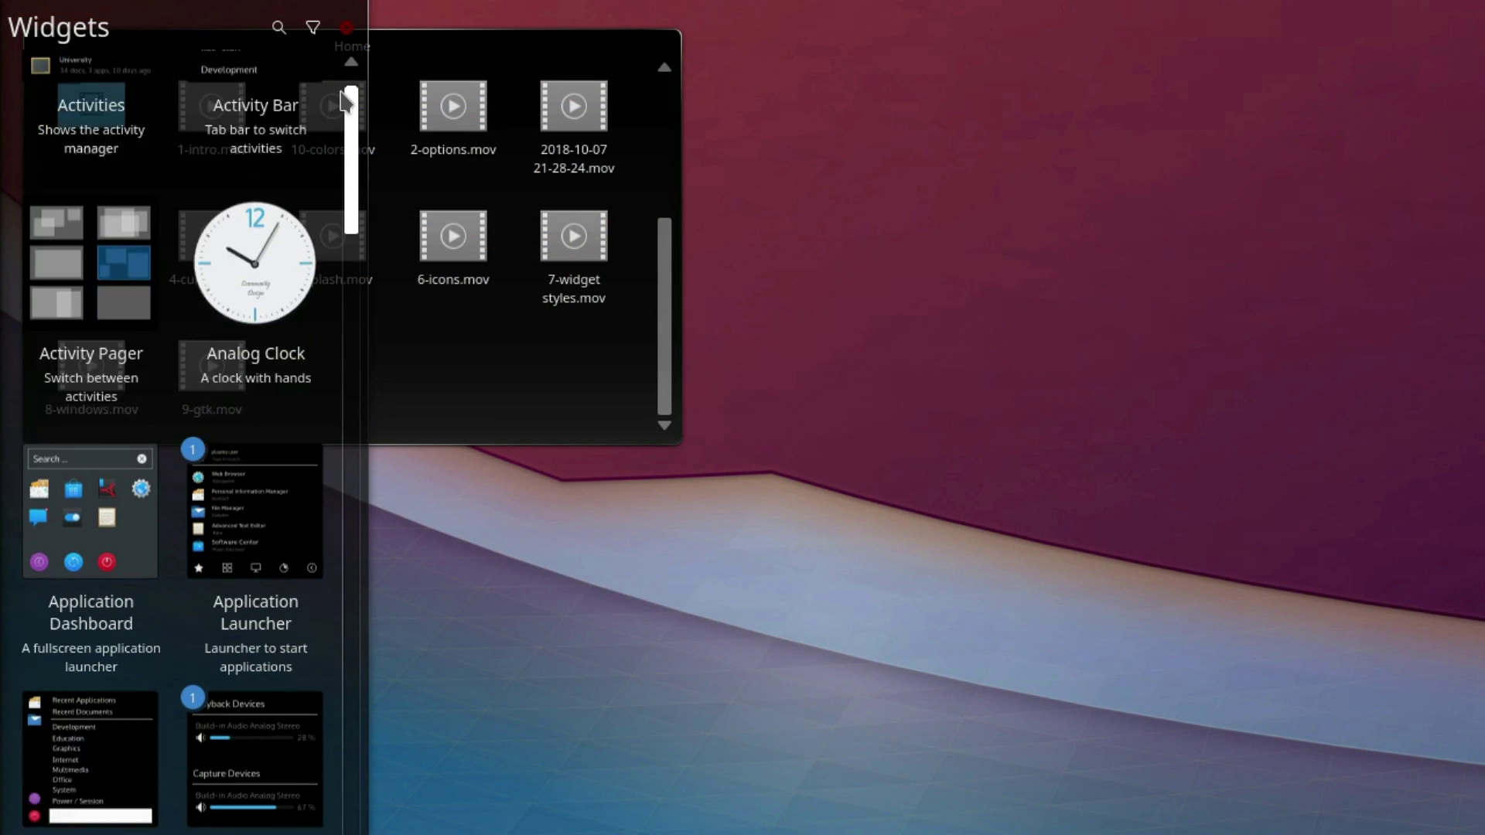
# Scroll through the Add Widgets panel and then the Desktop Effects list.
pyautogui.moveTo(345, 100); pyautogui.dragTo(379, 556)
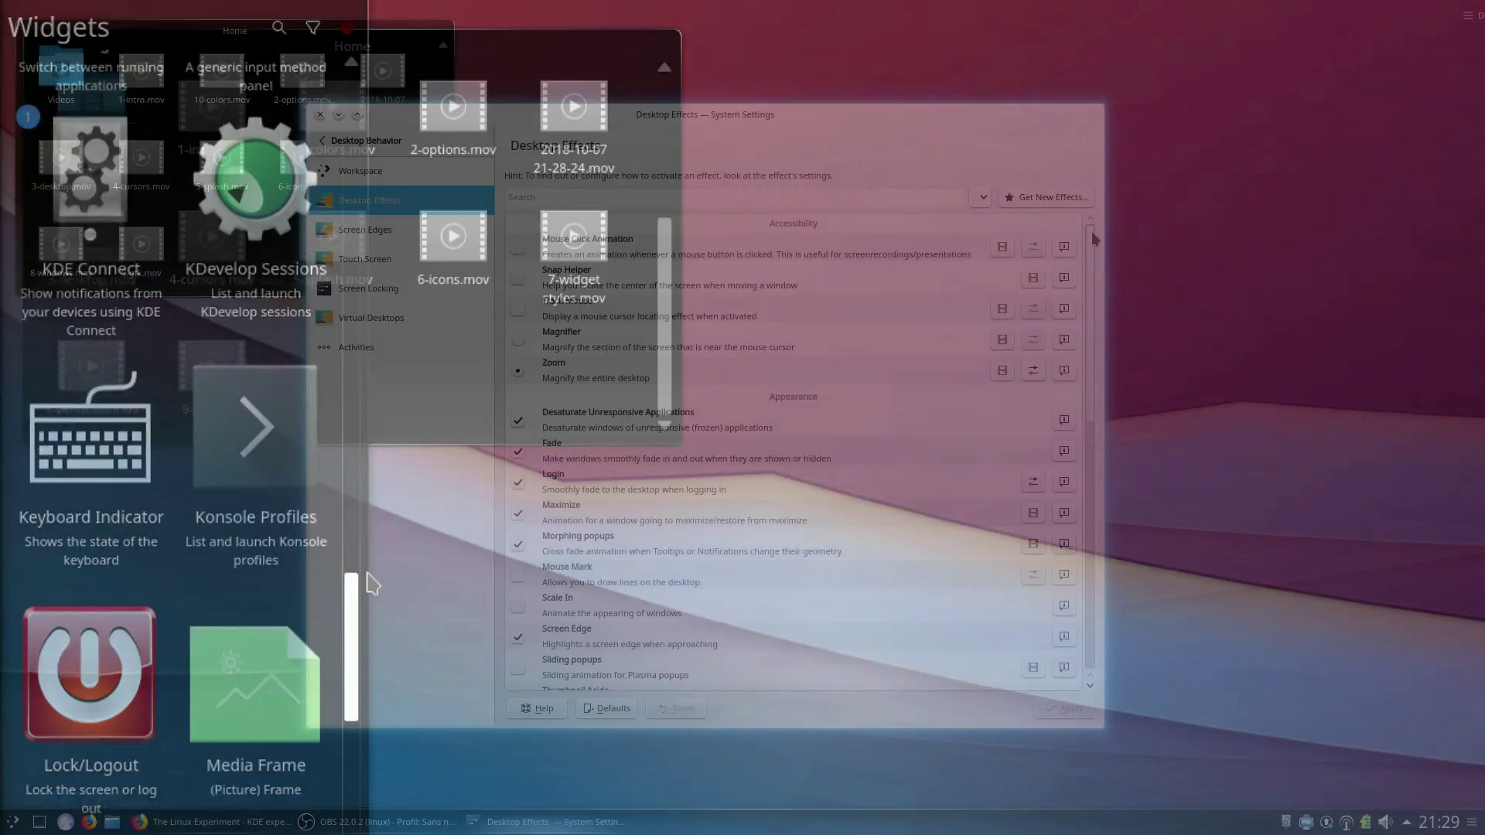
pyautogui.moveTo(1091, 231); pyautogui.dragTo(1091, 497)
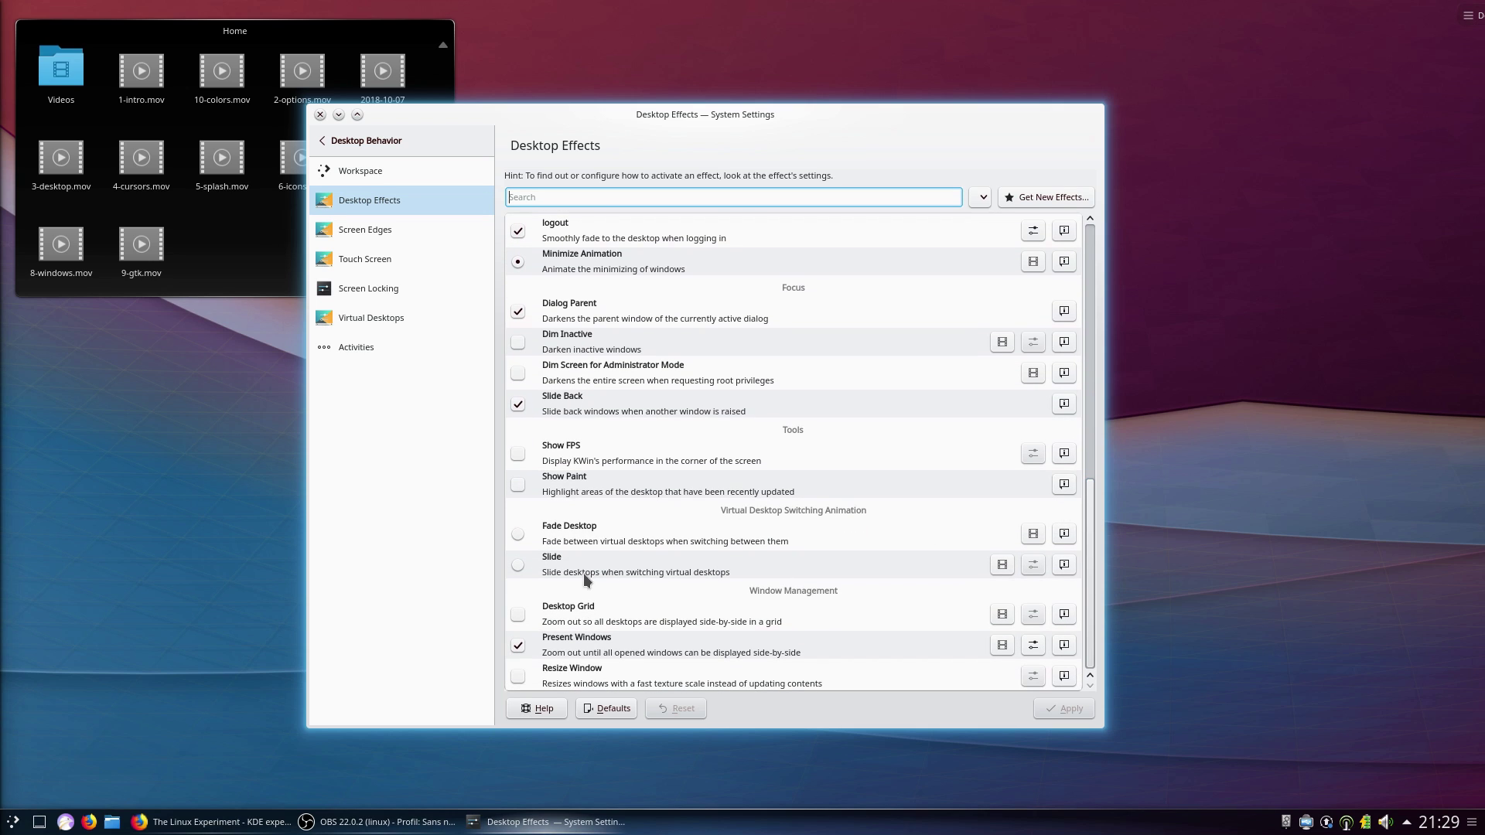